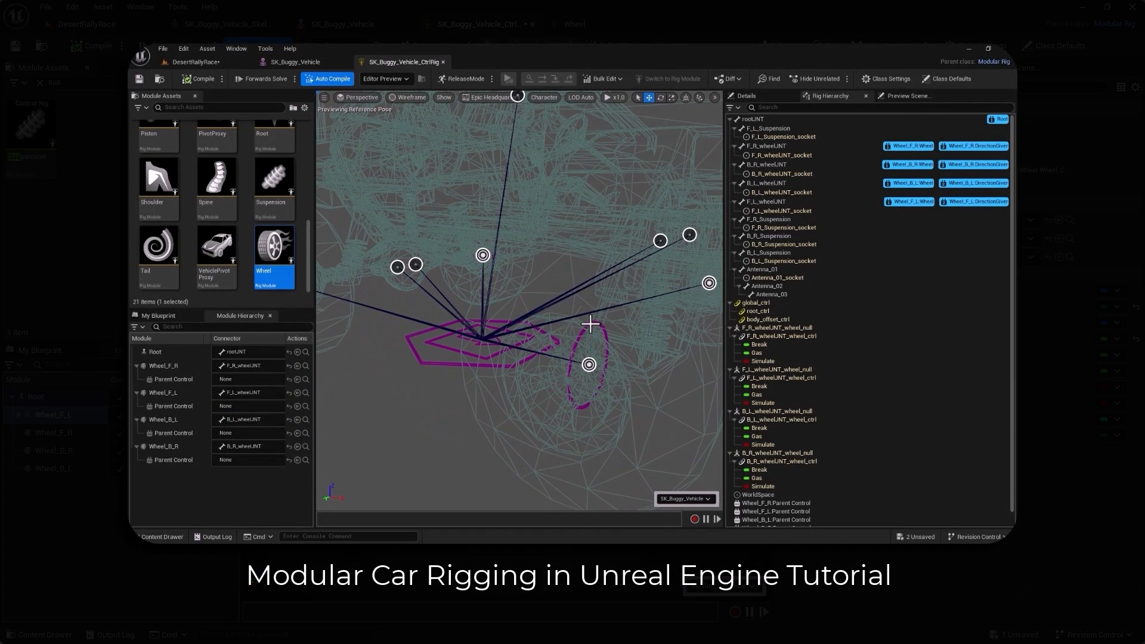
Step: Select the front-right wheel control in rotation mode, along with its Wheel_F_R module
{"action": "left_click", "coordinate": [580, 335]}
{"action": "key", "text": "e"}
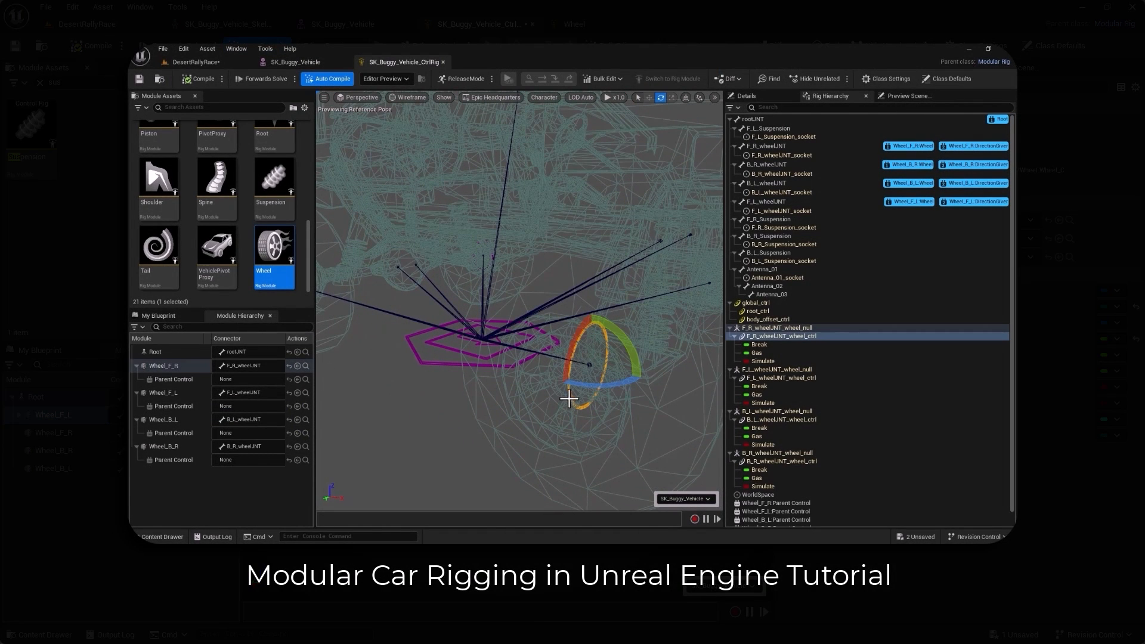
{"action": "left_click", "coordinate": [170, 364]}
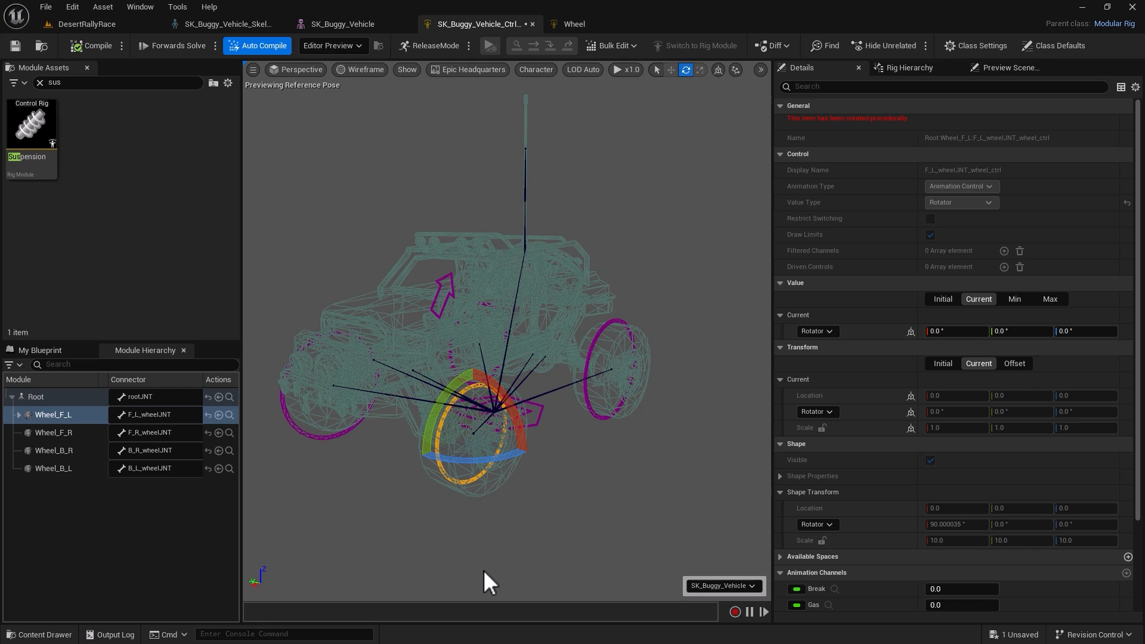
Step: Display the buggy in Lit shading instead of wireframe and clear the control selection
{"action": "left_click", "coordinate": [359, 74]}
{"action": "left_click", "coordinate": [366, 114]}
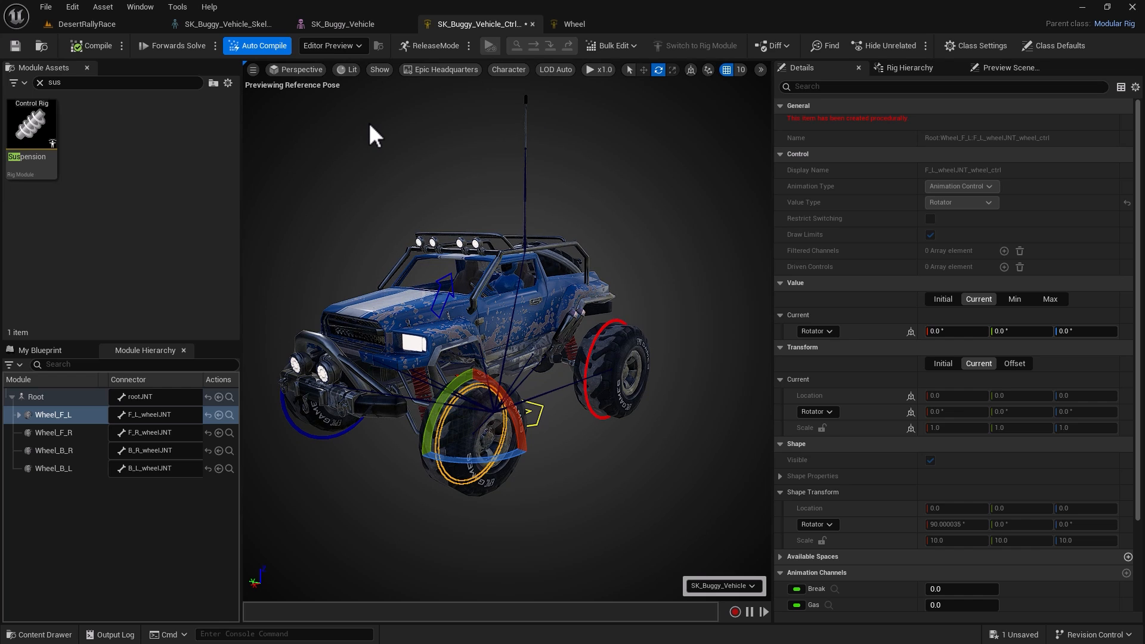
{"action": "left_click", "coordinate": [370, 130]}
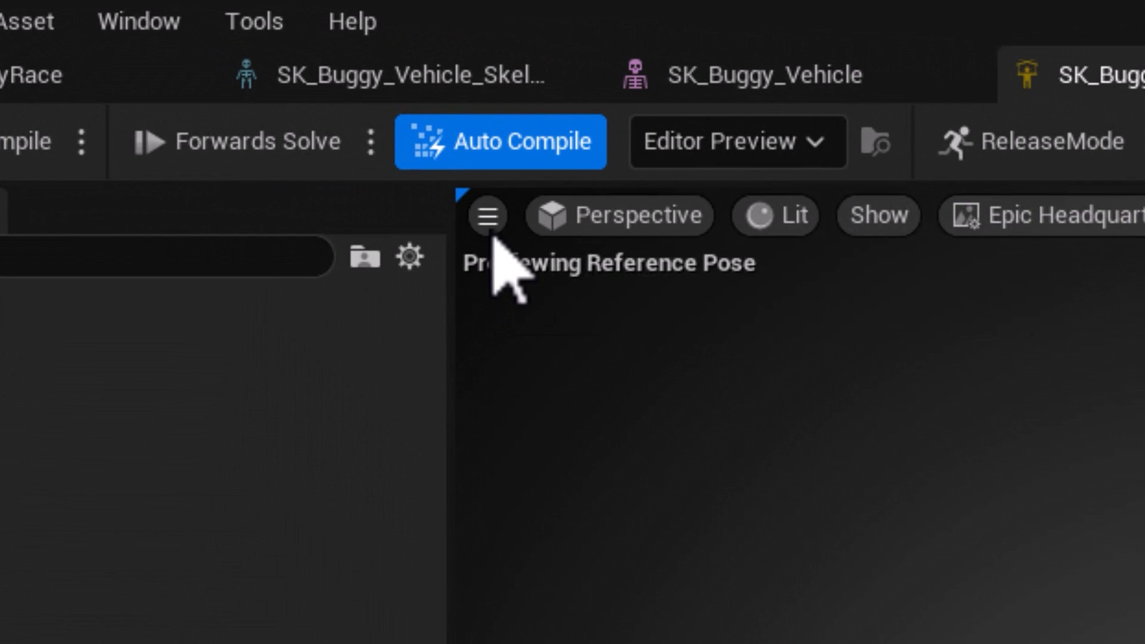
Step: Show the rig controls as an overlay on top of the buggy mesh
{"action": "left_click", "coordinate": [490, 224]}
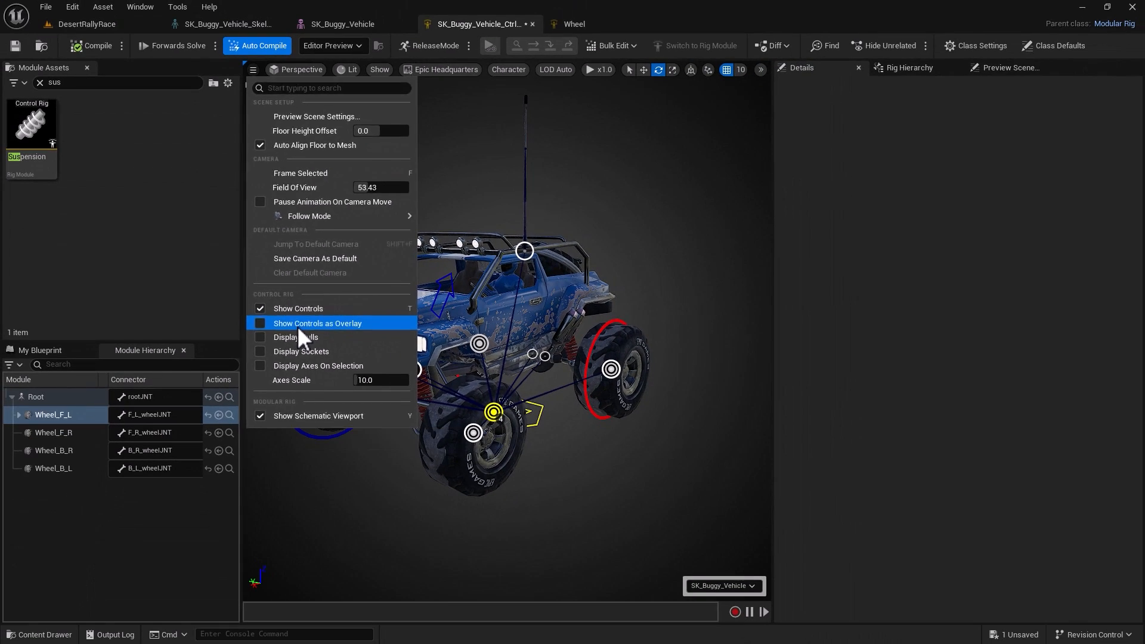
{"action": "left_click", "coordinate": [625, 392]}
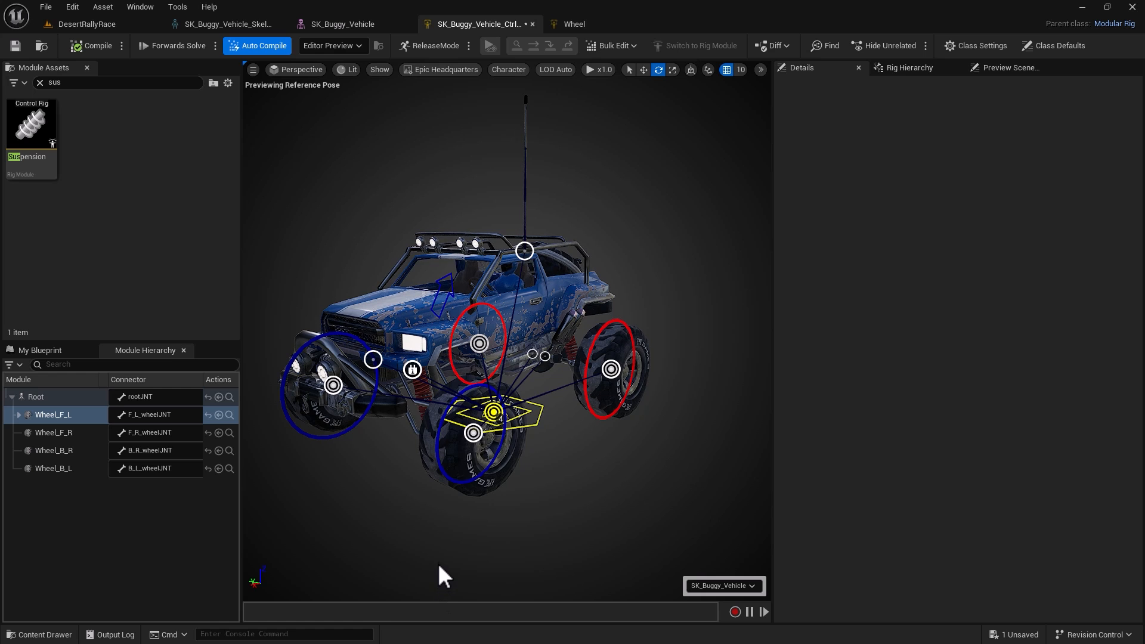
{"action": "mouse_move", "coordinate": [395, 516]}
{"action": "left_mouse_down", "text": "alt"}
{"action": "mouse_move", "coordinate": [489, 516]}
{"action": "mouse_move", "coordinate": [372, 517]}
{"action": "left_mouse_up", "text": "alt"}
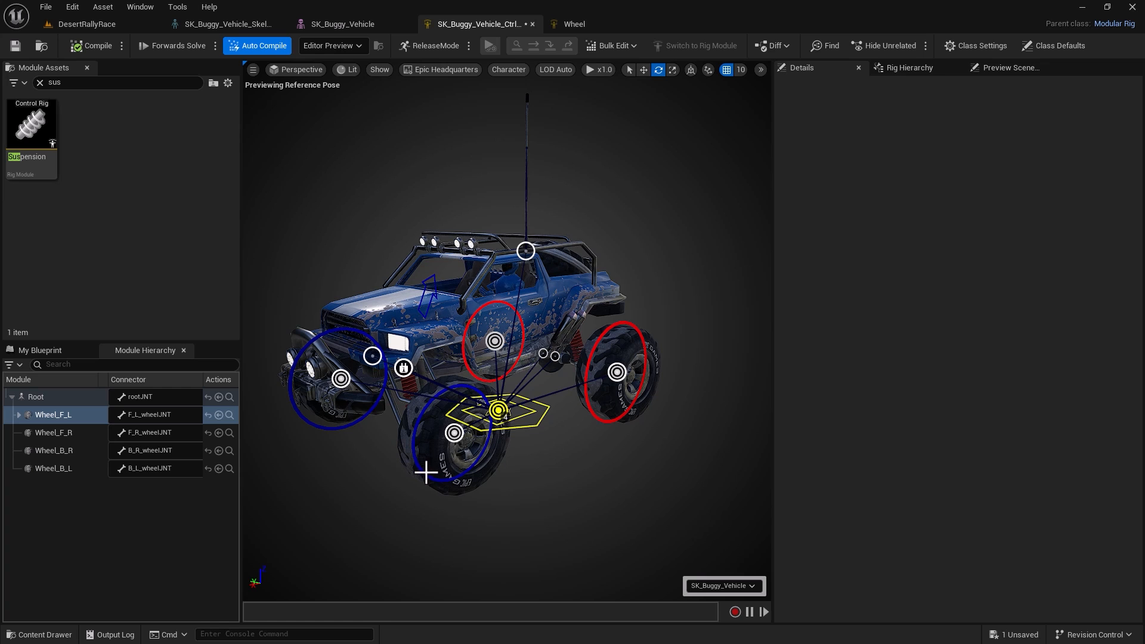
Step: Set the Radius of the Wheel_F_L module to 14
{"action": "left_click", "coordinate": [53, 414]}
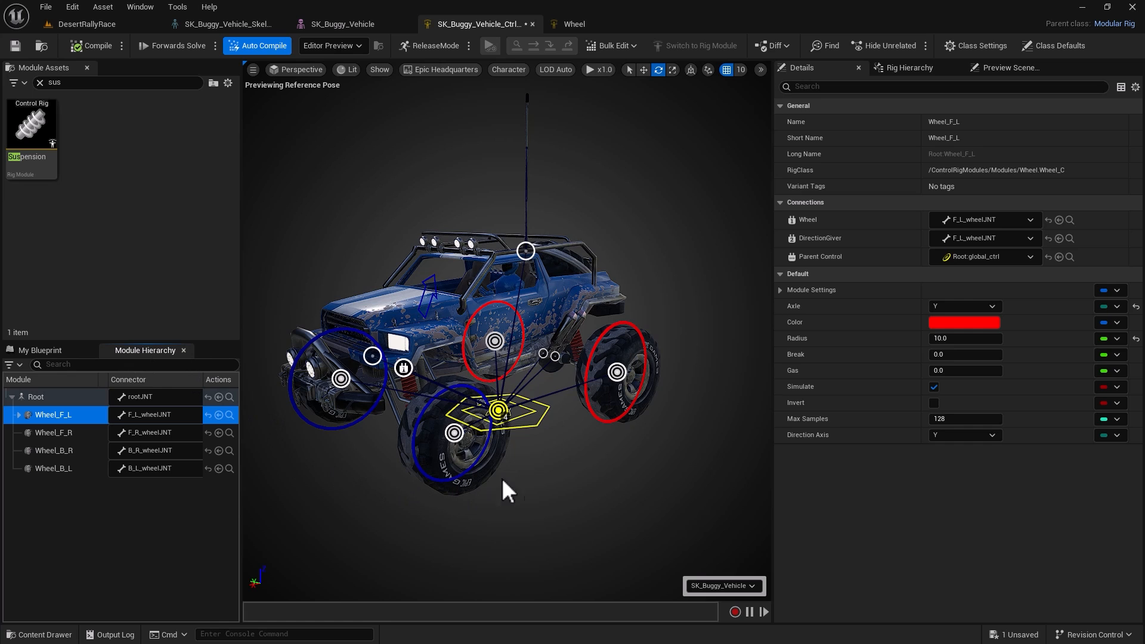
{"action": "left_click", "coordinate": [953, 338]}
{"action": "type", "text": "14"}
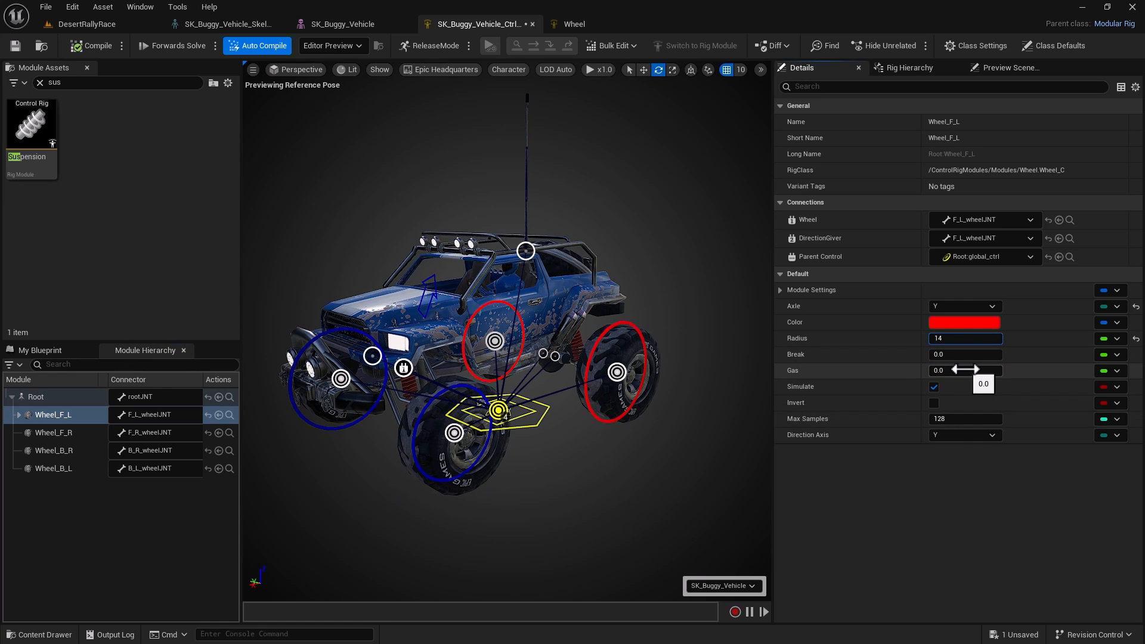
{"action": "key", "text": "Return"}
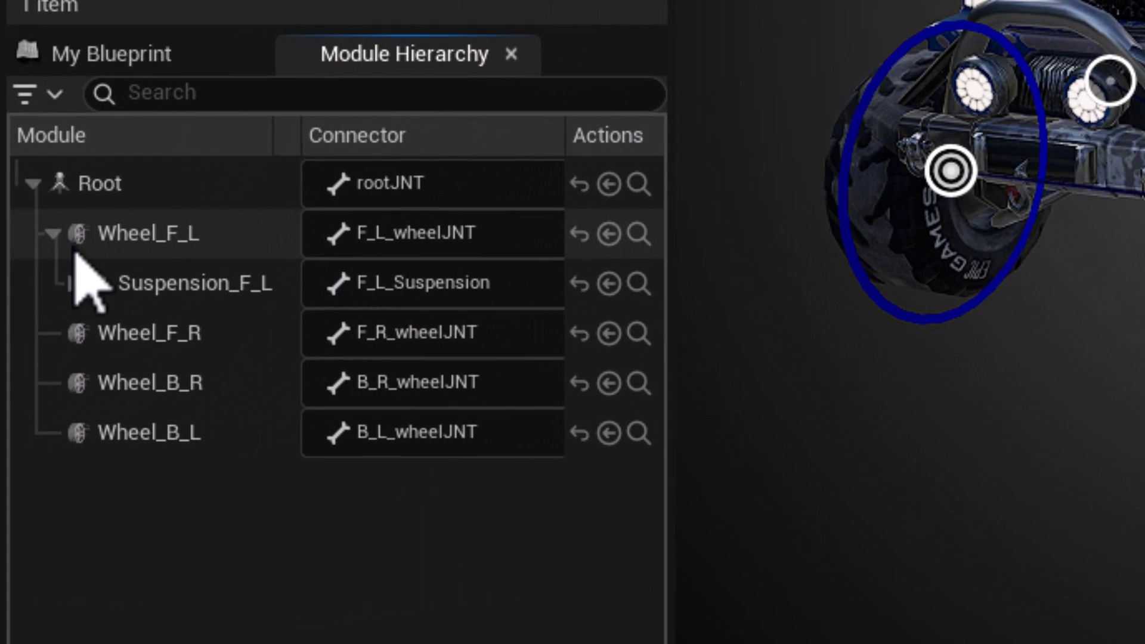
{"action": "left_click", "coordinate": [161, 344]}
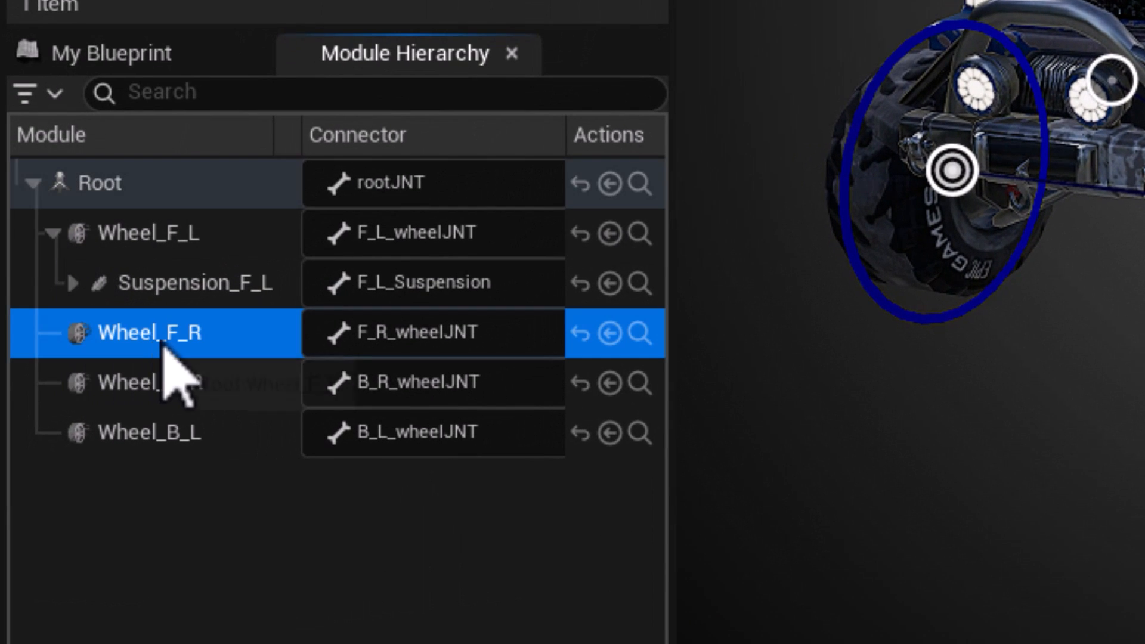
{"action": "left_click", "coordinate": [157, 383]}
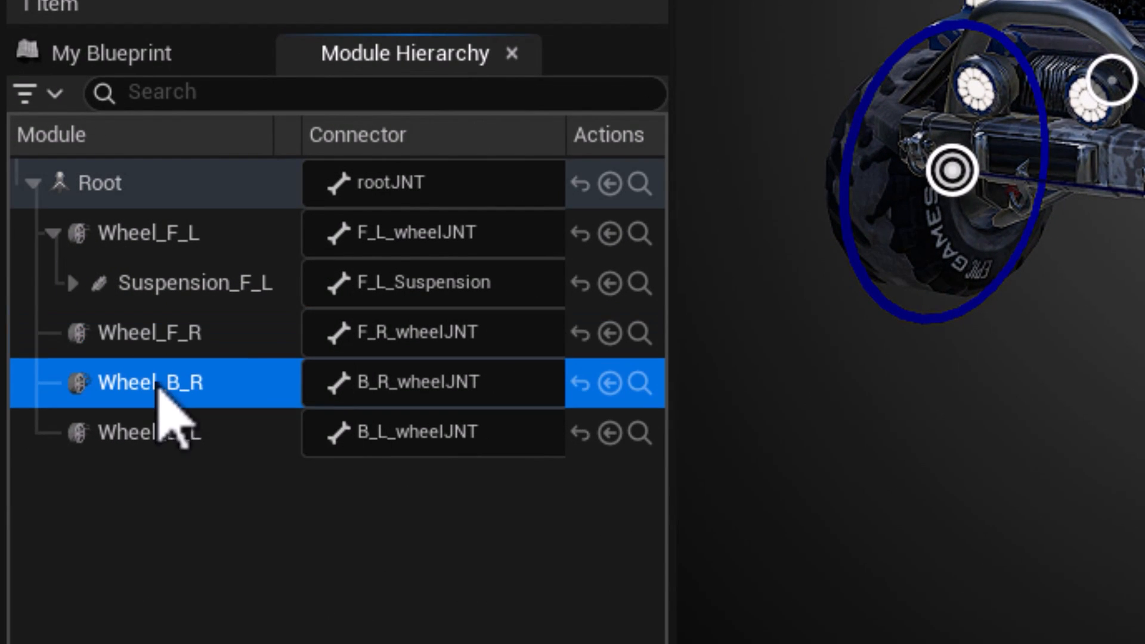
{"action": "left_click", "coordinate": [152, 450]}
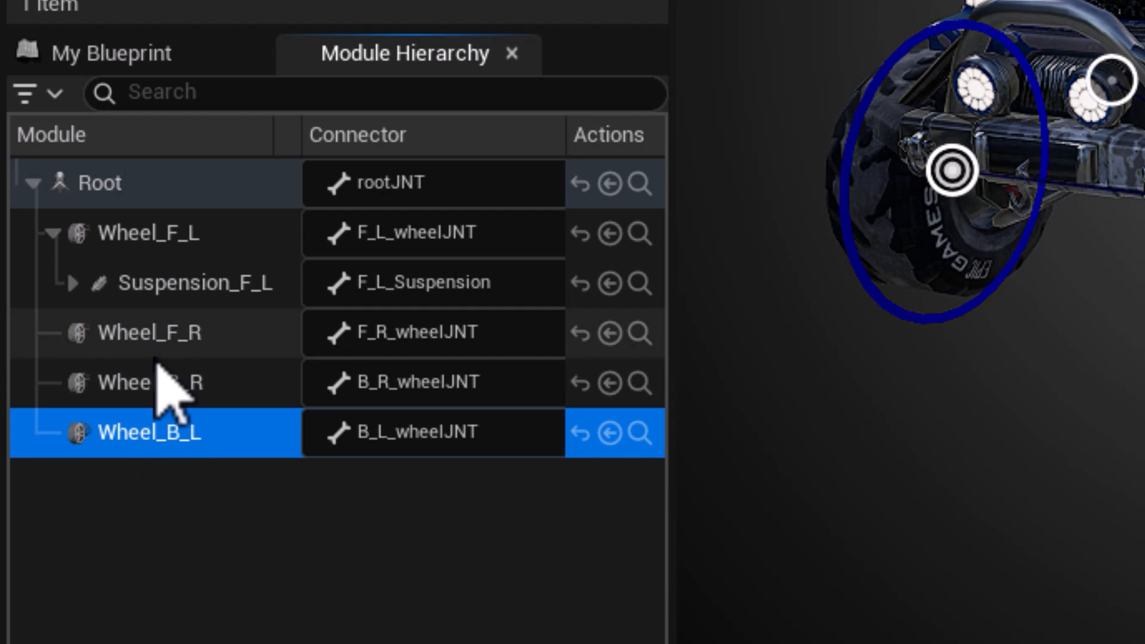
Step: Connect the Parent Control of the Suspension_F_L module to root_ctrl and compile the rig
{"action": "left_click", "coordinate": [164, 289]}
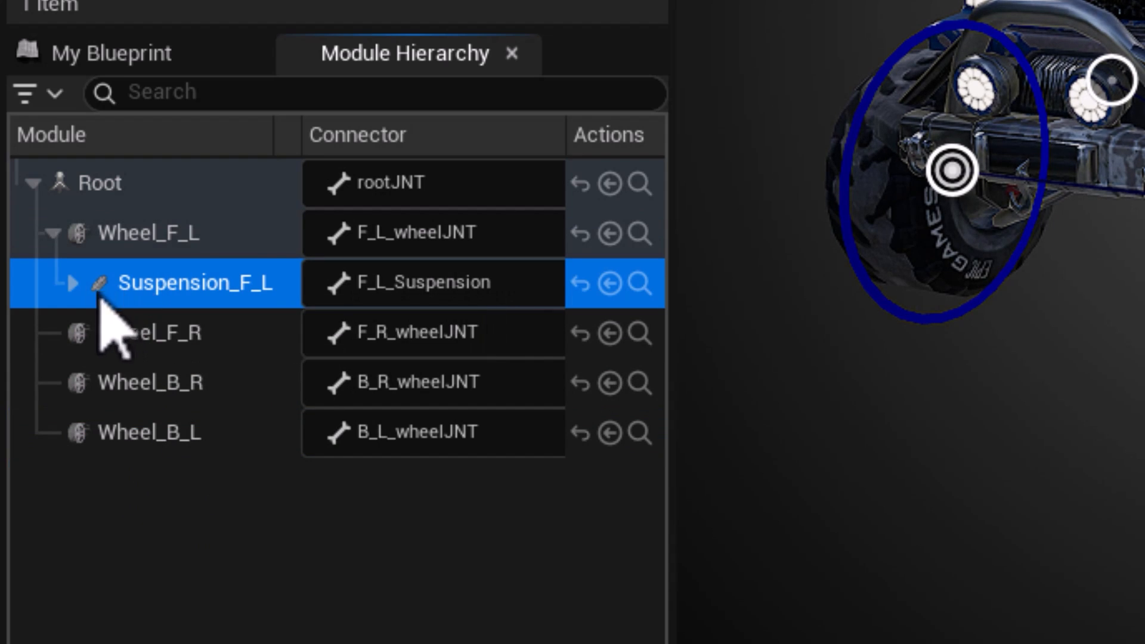
{"action": "left_click", "coordinate": [74, 284]}
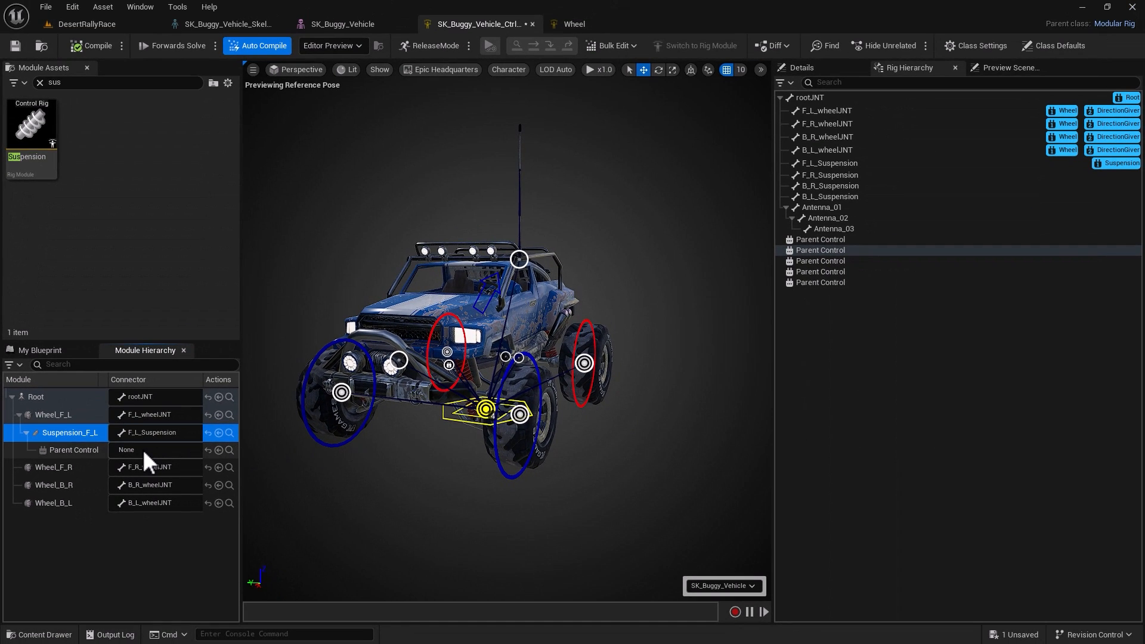
{"action": "left_click", "coordinate": [144, 451]}
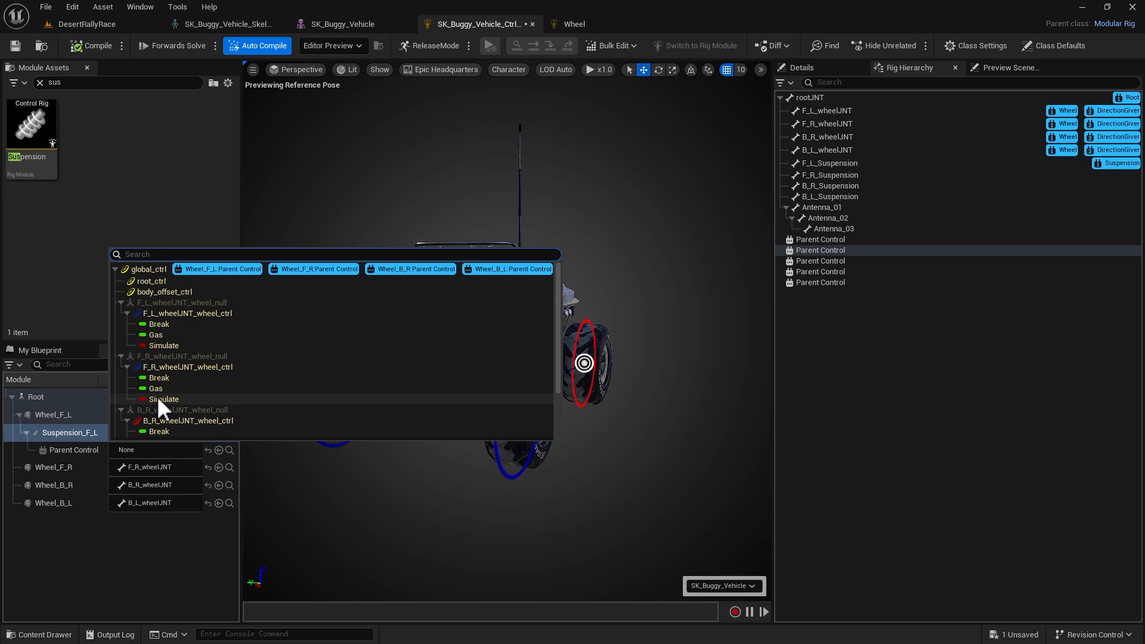
{"action": "left_click", "coordinate": [152, 281]}
{"action": "left_click", "coordinate": [149, 434]}
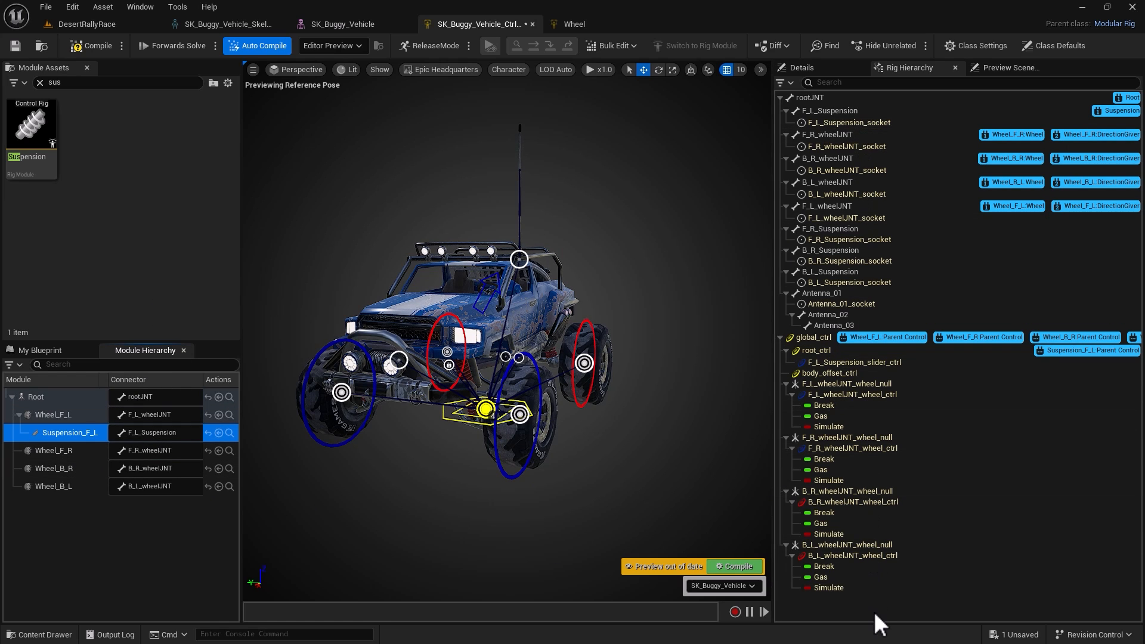
{"action": "left_click", "coordinate": [91, 46]}
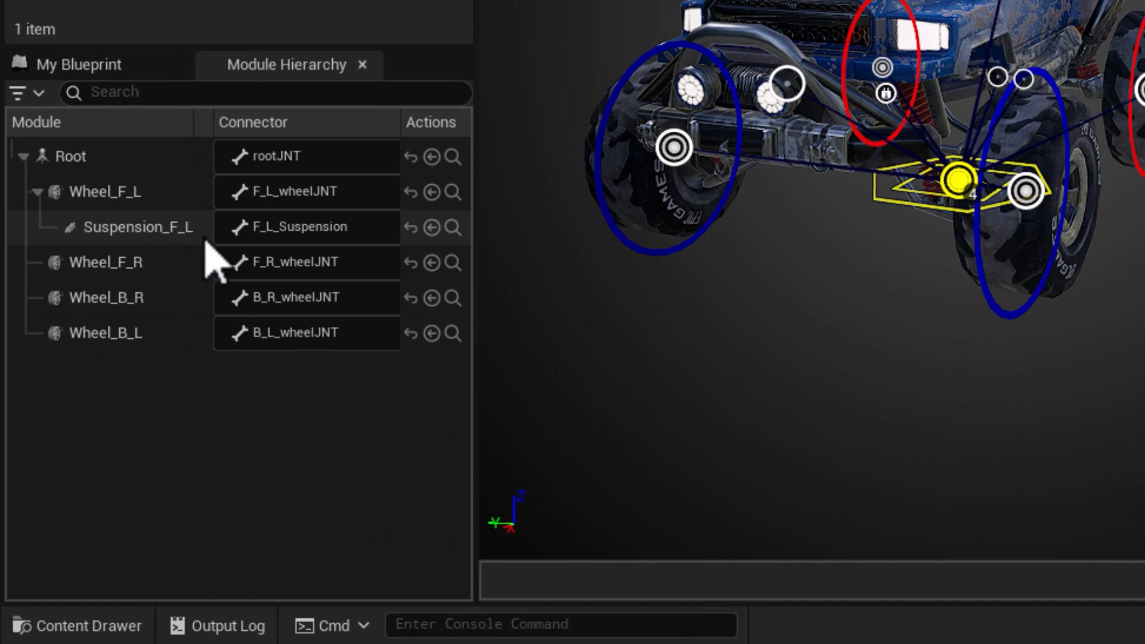
Step: Reset the Suspension_F_L connector, reconnect it to F_L_Suspension with the module nested under Wheel_F_L, and compile the rig
{"action": "left_click", "coordinate": [411, 229]}
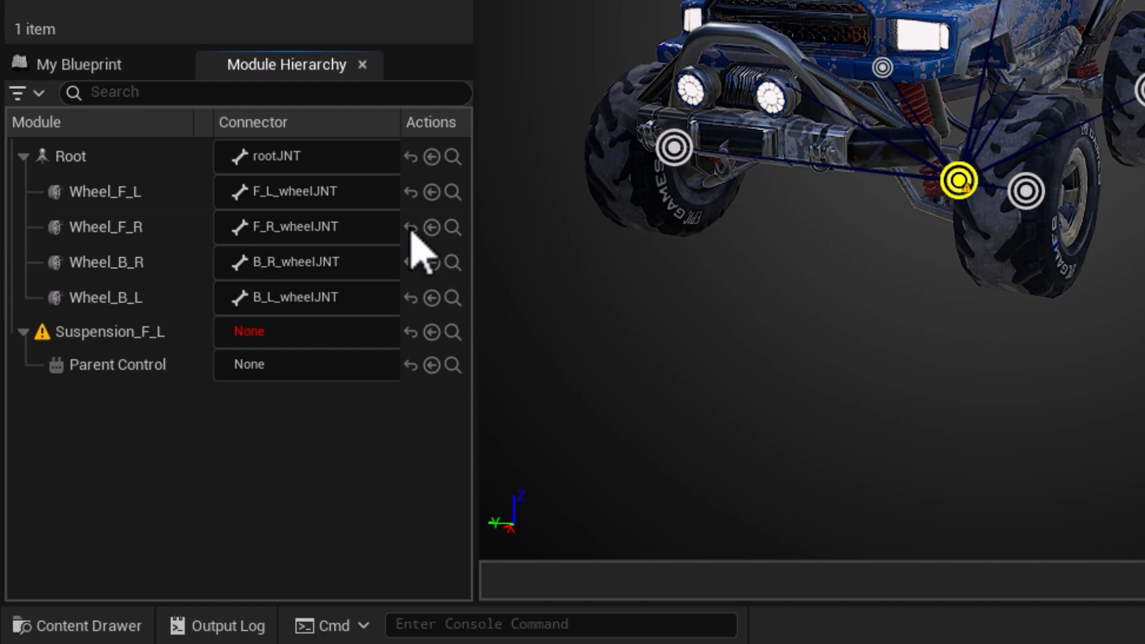
{"action": "left_click", "coordinate": [313, 334]}
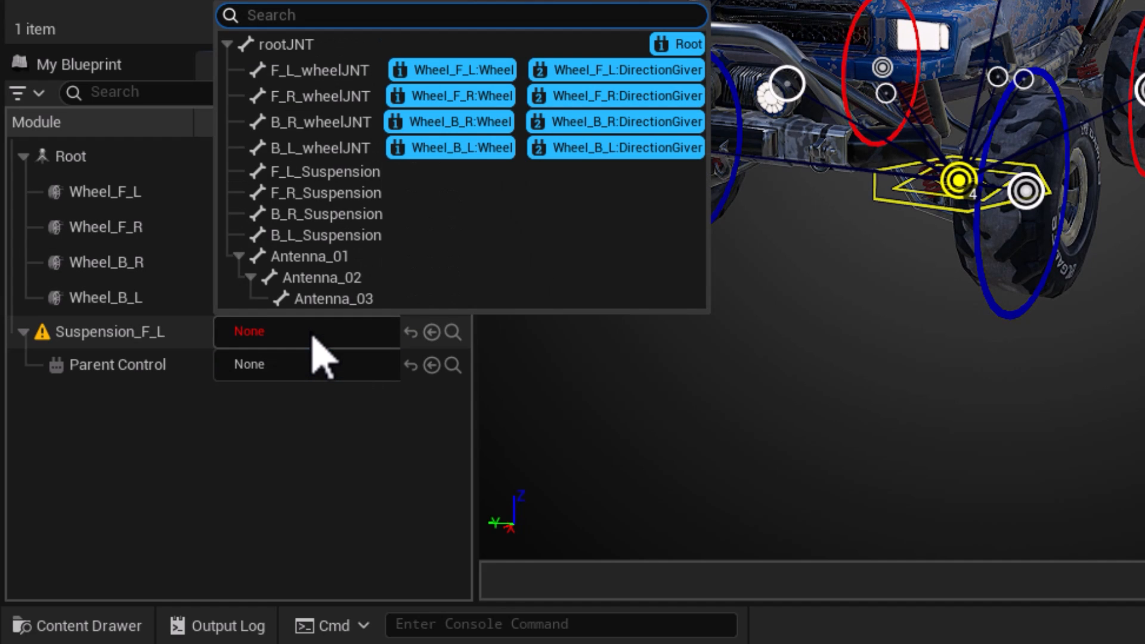
{"action": "left_click", "coordinate": [315, 174]}
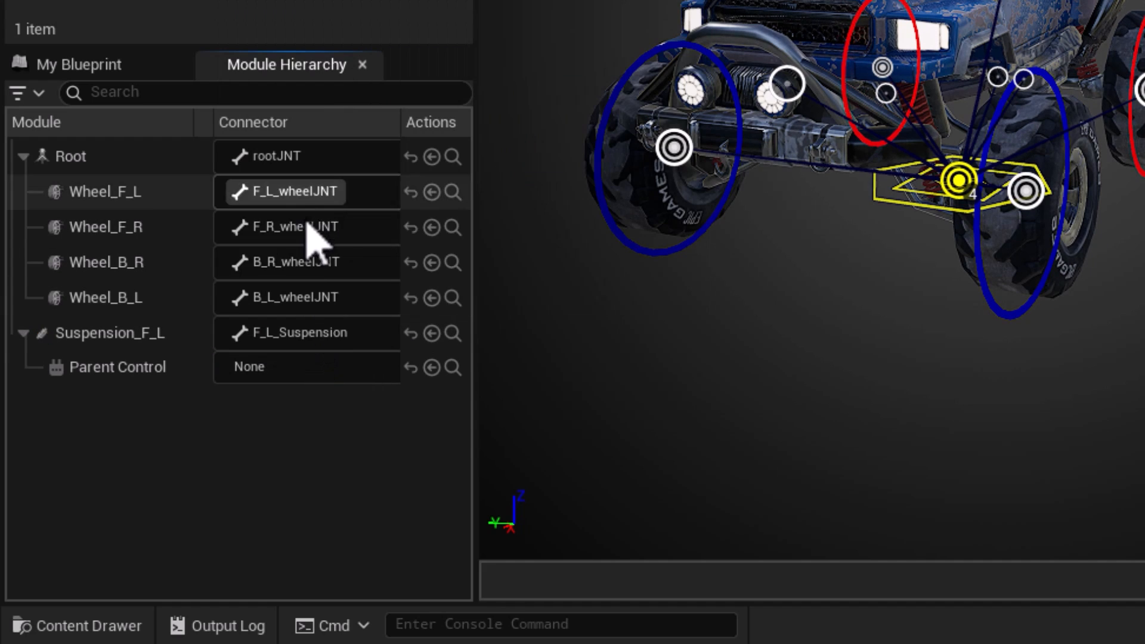
{"action": "left_click_drag", "start_coordinate": [101, 335], "coordinate": [111, 199]}
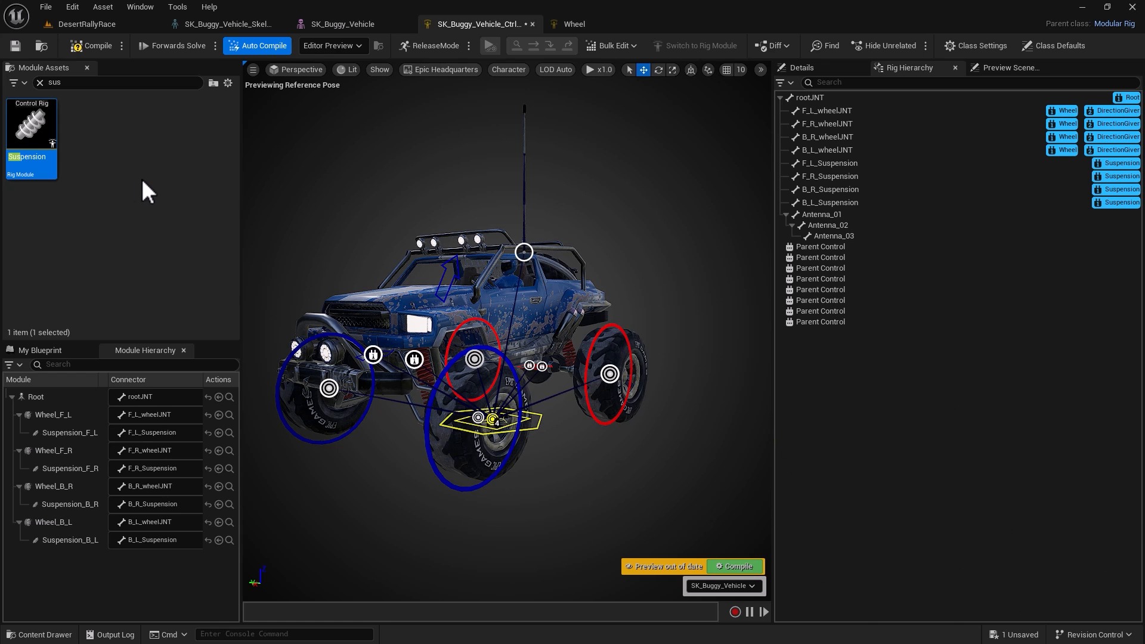
{"action": "left_click", "coordinate": [737, 567]}
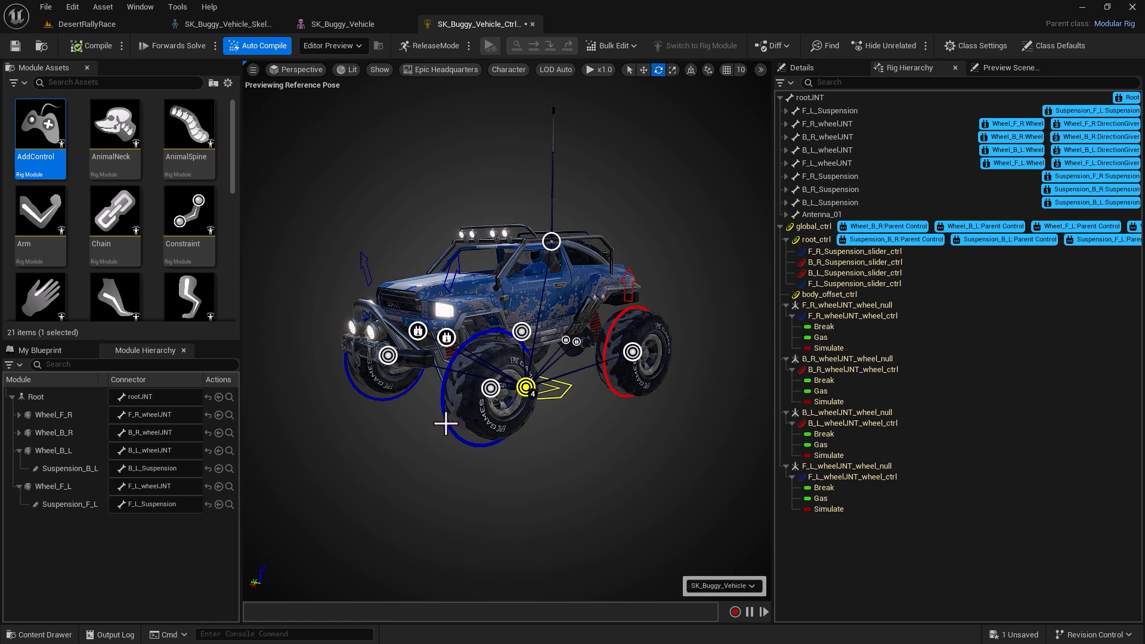
Step: Test the front-left wheel control by rotating it, undo the rotation, and deselect the control
{"action": "left_click", "coordinate": [445, 424]}
{"action": "mouse_move", "coordinate": [445, 424]}
{"action": "left_mouse_down"}
{"action": "mouse_move", "coordinate": [439, 378]}
{"action": "mouse_move", "coordinate": [435, 420]}
{"action": "left_mouse_up"}
{"action": "key", "text": "ctrl+z"}
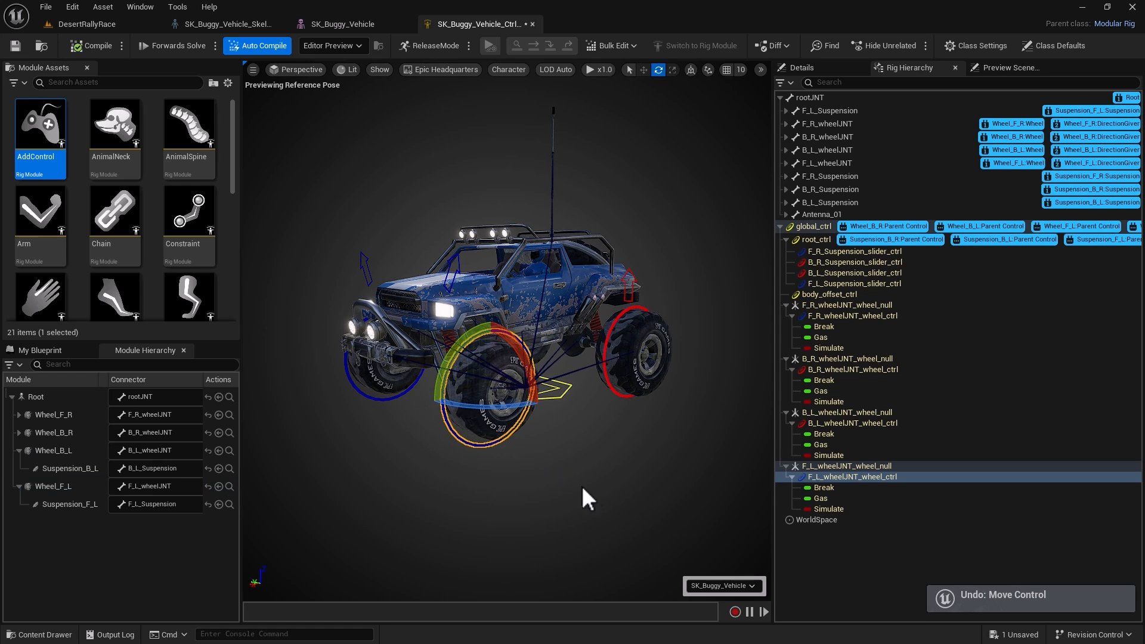
{"action": "left_click", "coordinate": [624, 489]}
Step: Test the back-left suspension slider from behind the buggy by moving it upward, and undo the move
{"action": "left_click_drag", "start_coordinate": [679, 482], "coordinate": [393, 482], "text": "alt"}
{"action": "right_click_drag", "start_coordinate": [465, 482], "coordinate": [573, 482], "text": "alt"}
{"action": "middle_click_drag", "start_coordinate": [433, 498], "coordinate": [488, 497], "text": "alt"}
{"action": "left_click", "coordinate": [391, 251]}
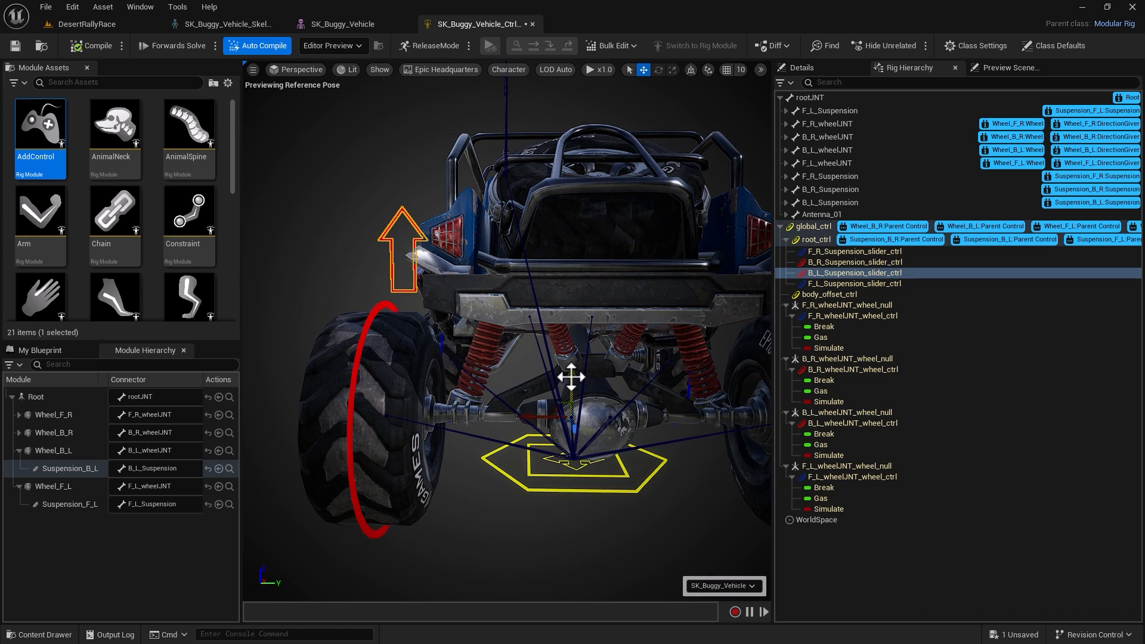
{"action": "left_click_drag", "start_coordinate": [571, 376], "coordinate": [559, 241]}
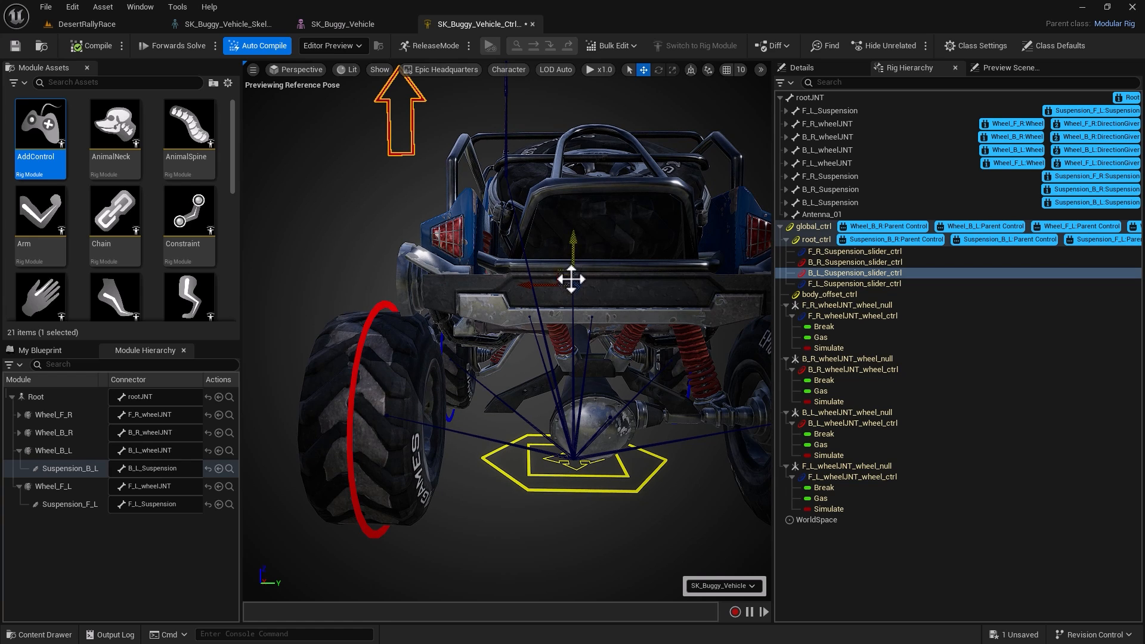
{"action": "key", "text": "ctrl+z"}
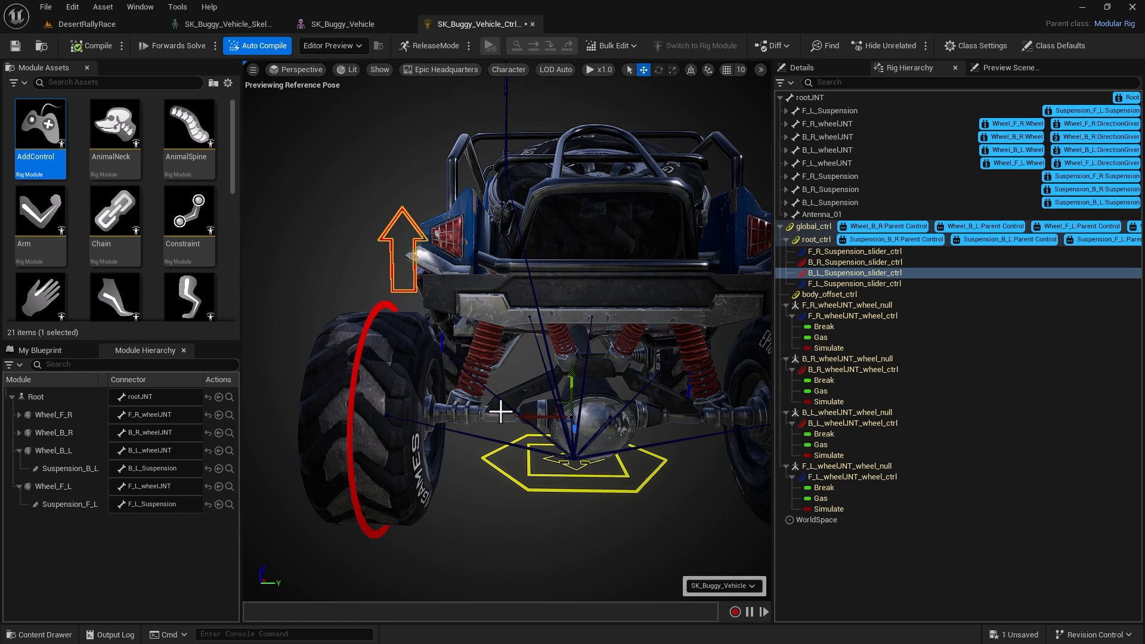
Step: Reselect the back-left suspension slider control and examine its detailed properties
{"action": "left_click", "coordinate": [361, 300]}
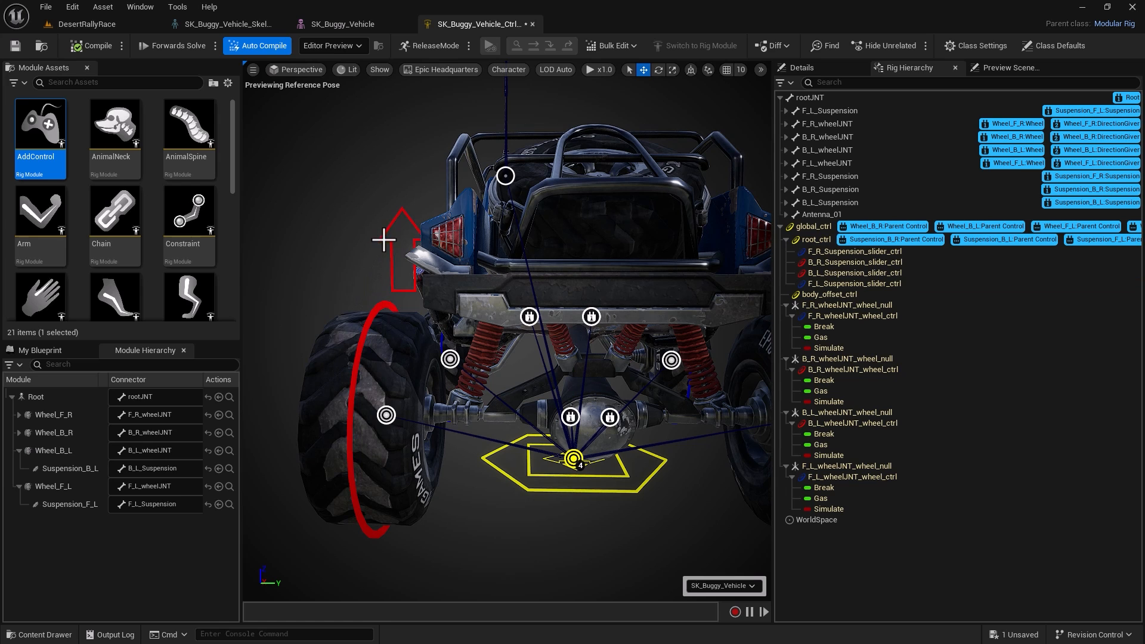
{"action": "left_click", "coordinate": [385, 239]}
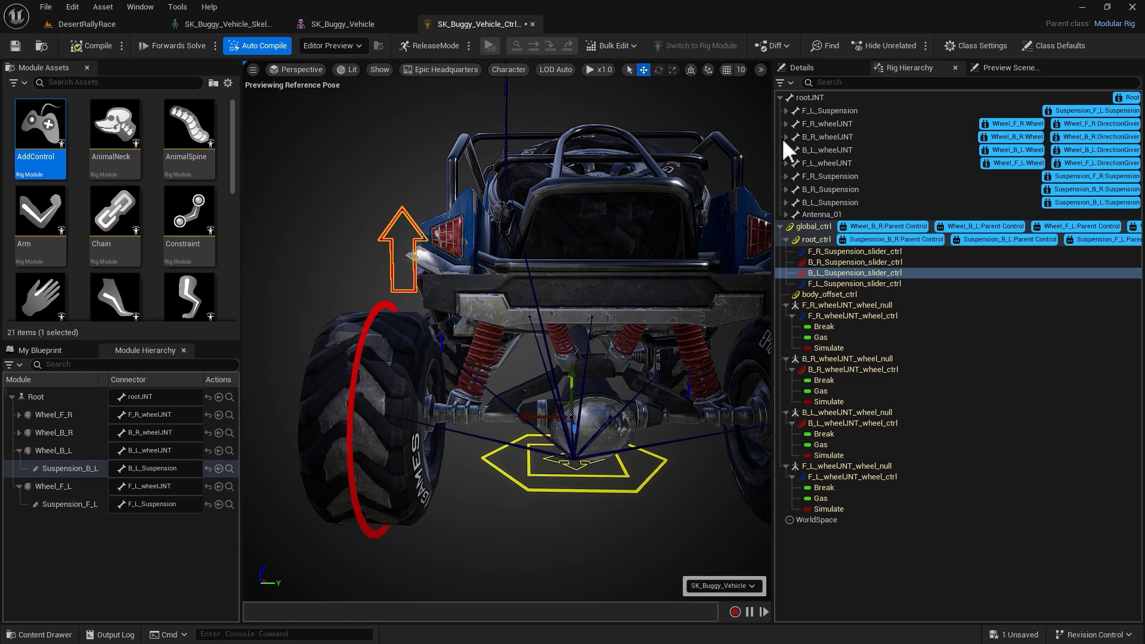
{"action": "left_click", "coordinate": [822, 69]}
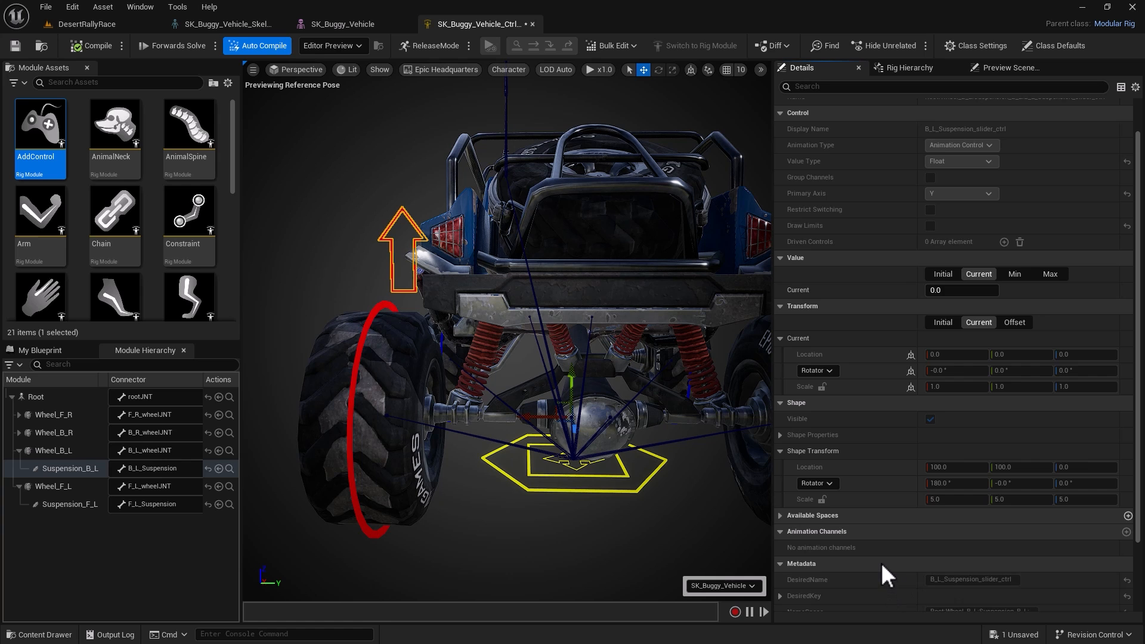
{"action": "scroll", "coordinate": [883, 565], "scroll_direction": "up", "scroll_amount": 3}
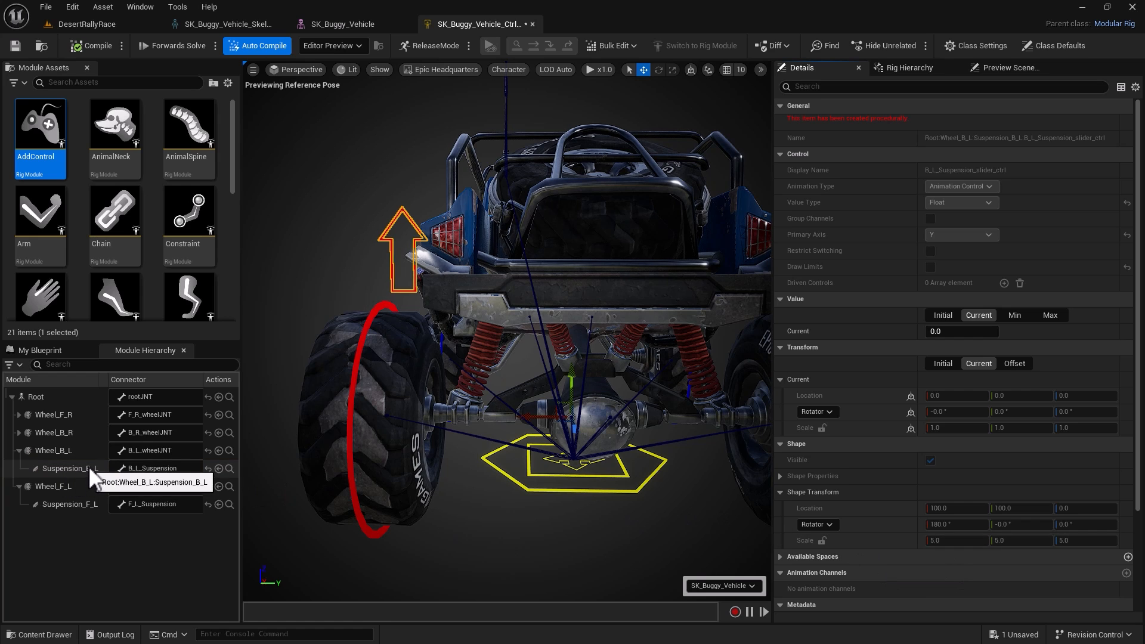
{"action": "left_click", "coordinate": [150, 465]}
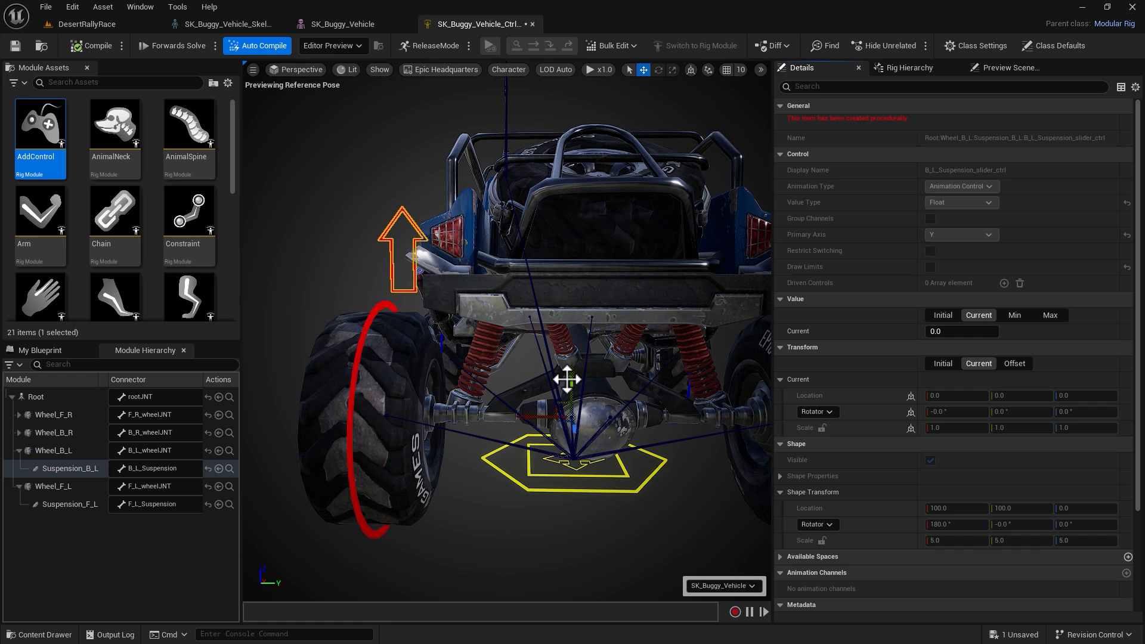
Step: Raise the back-left suspension slider to about 15.1, reset its current value, and display its initial value
{"action": "left_click_drag", "start_coordinate": [571, 379], "coordinate": [571, 351]}
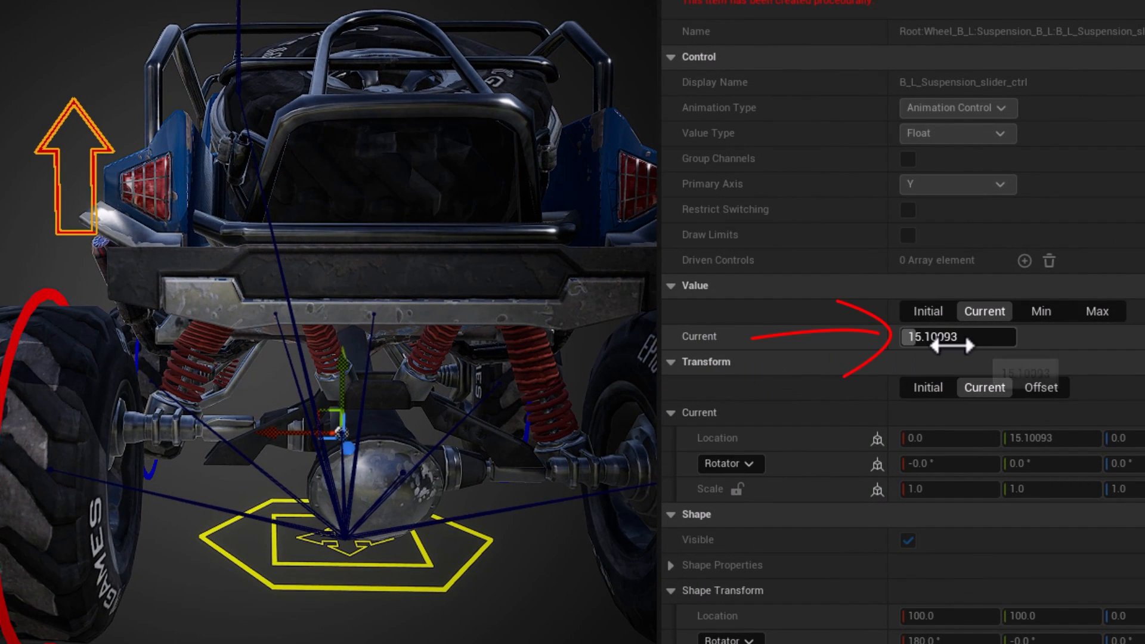
{"action": "left_click", "coordinate": [1143, 337]}
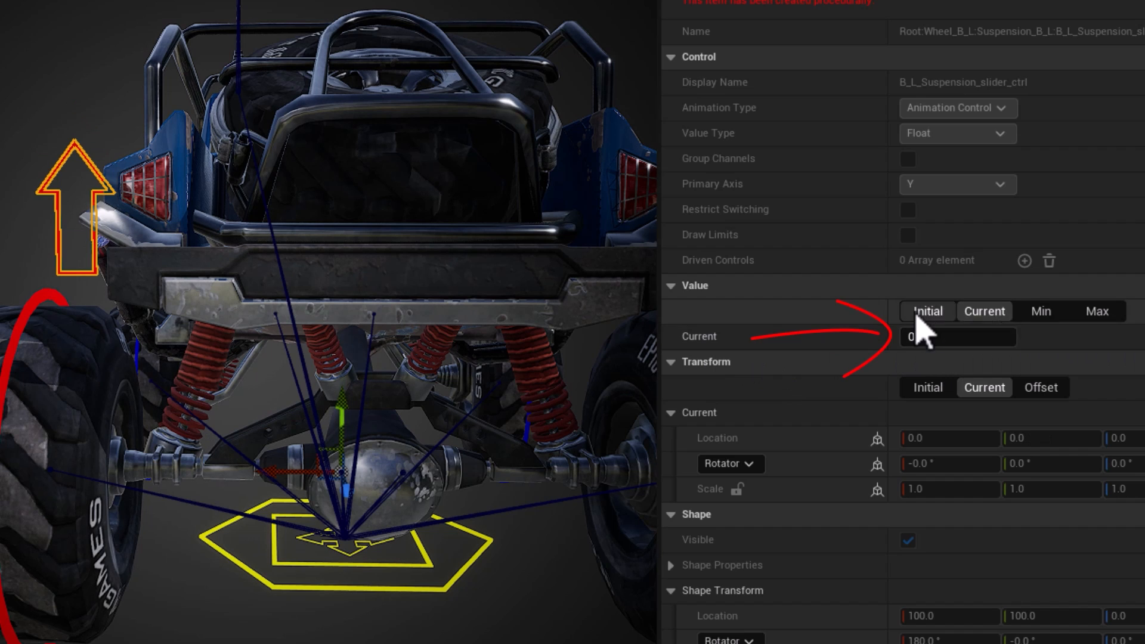
{"action": "left_click", "coordinate": [918, 313]}
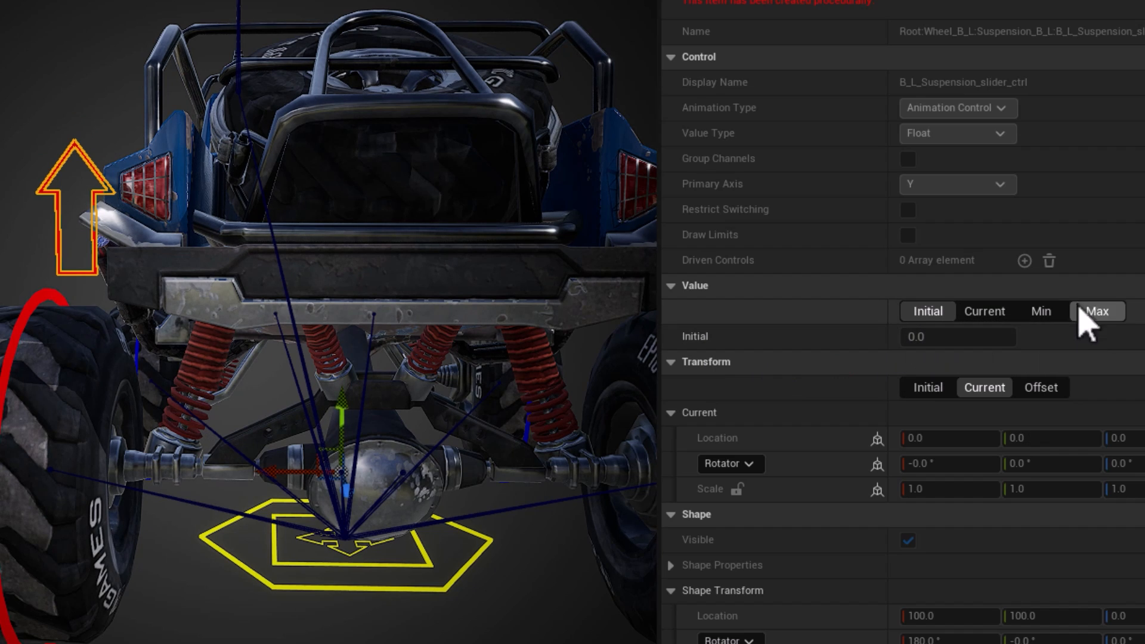
Step: Display the back-left suspension slider's minimum and maximum limits, then test its travel by raising it to 100 and returning it to 0
{"action": "left_click", "coordinate": [1041, 313]}
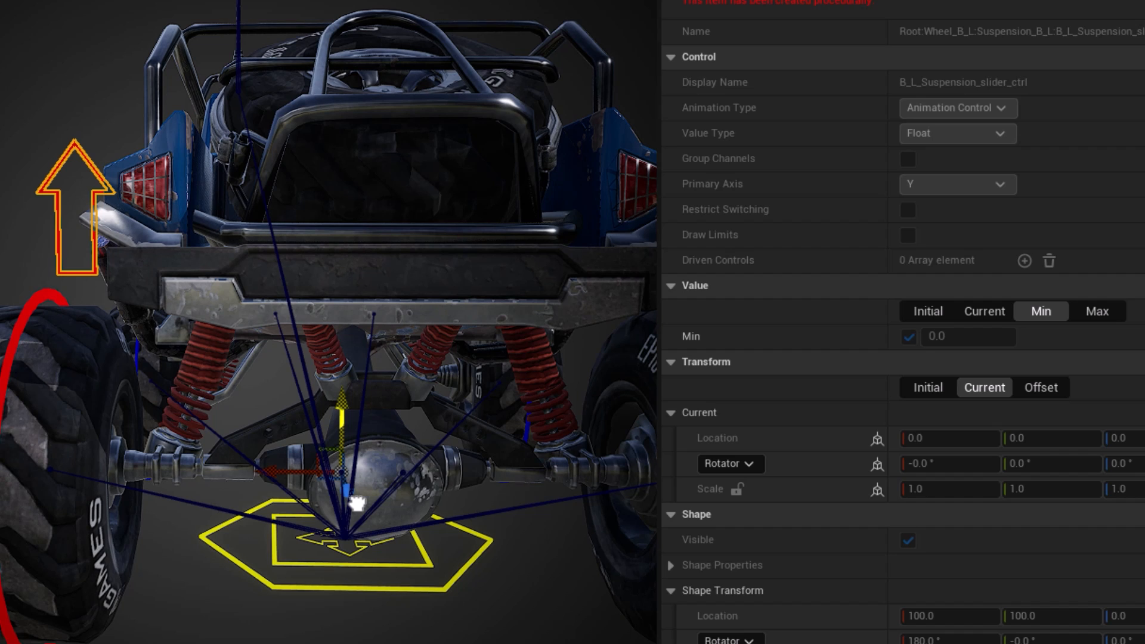
{"action": "left_click", "coordinate": [1097, 311]}
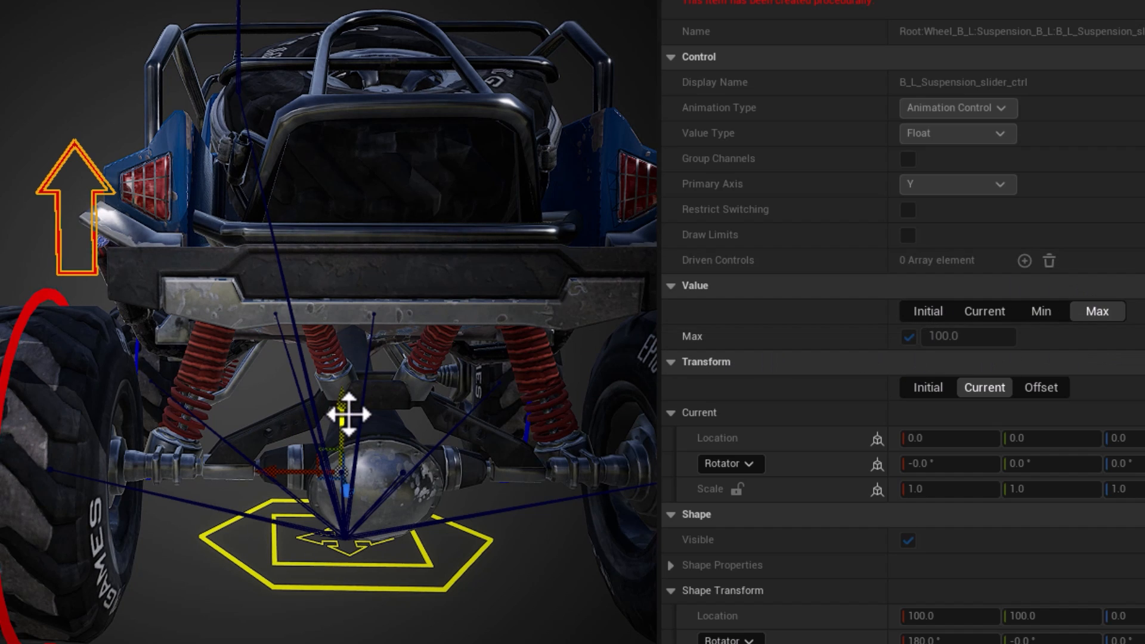
{"action": "left_click_drag", "start_coordinate": [347, 415], "coordinate": [330, 91]}
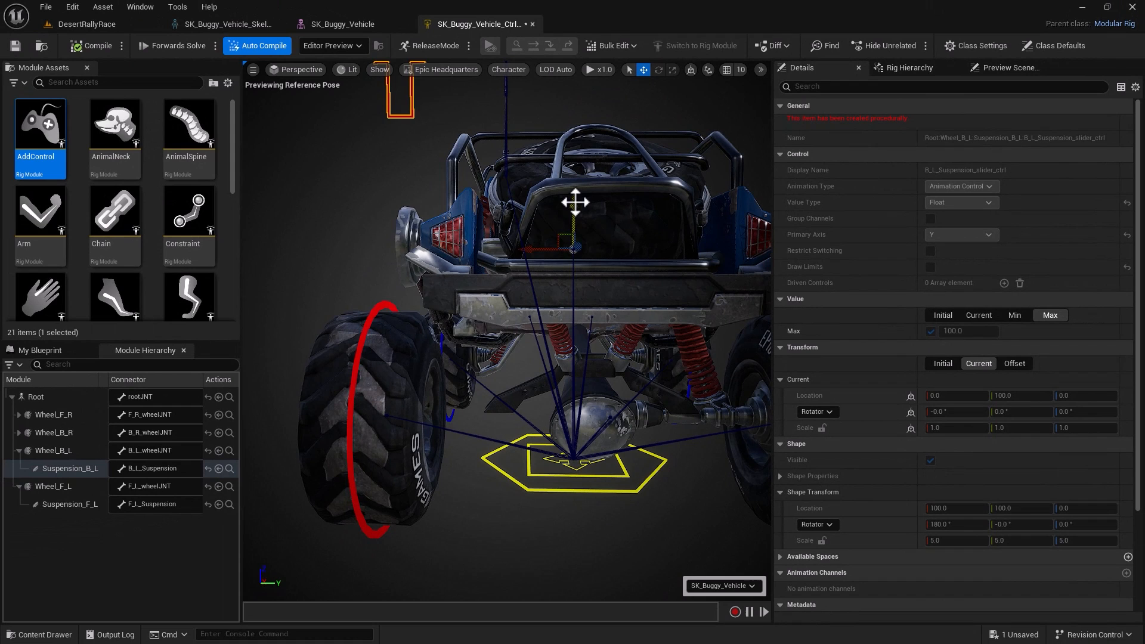
{"action": "left_click_drag", "start_coordinate": [347, 133], "coordinate": [343, 214]}
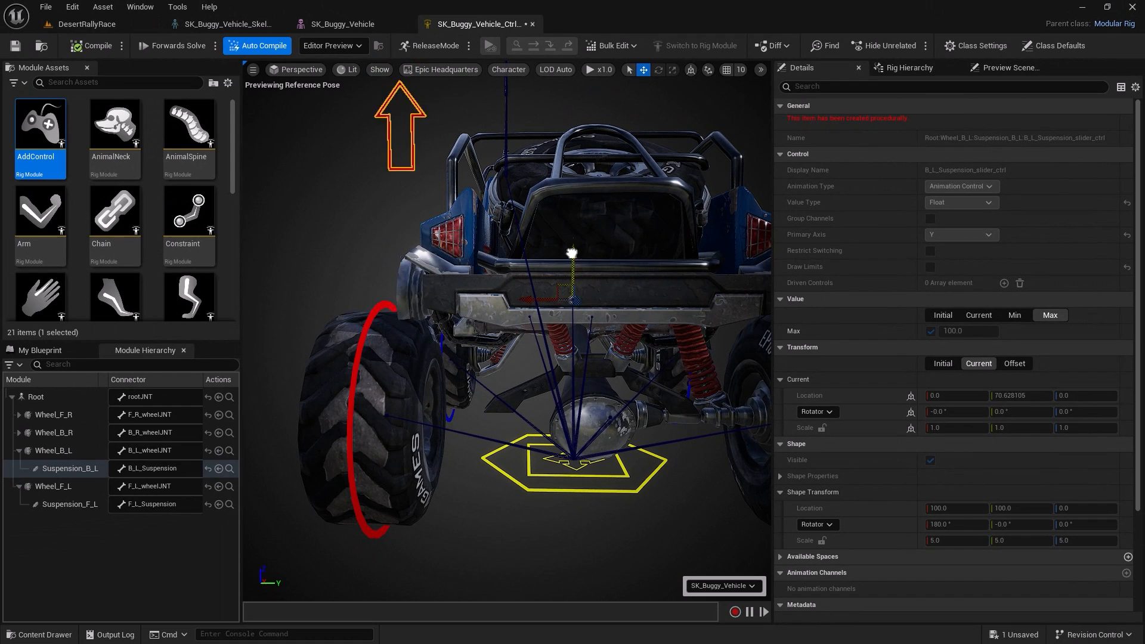
{"action": "left_click_drag", "start_coordinate": [572, 253], "coordinate": [568, 409]}
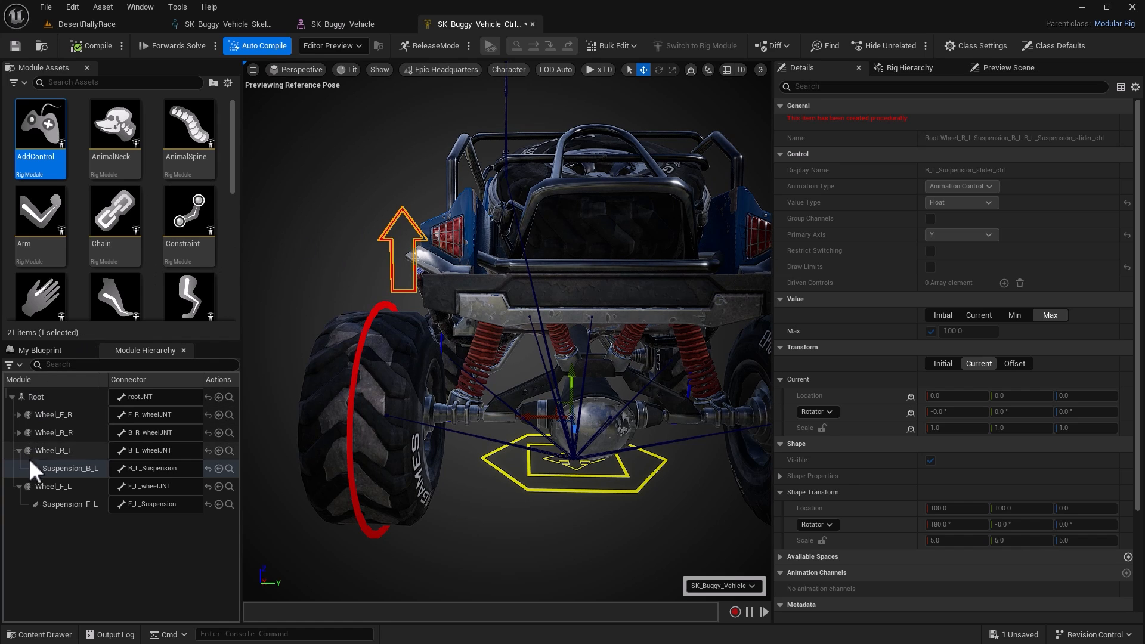
Step: Set the Suspension_B_L module's minimum to -5 and maximum to 5, then compile and save the rig
{"action": "left_click", "coordinate": [60, 467]}
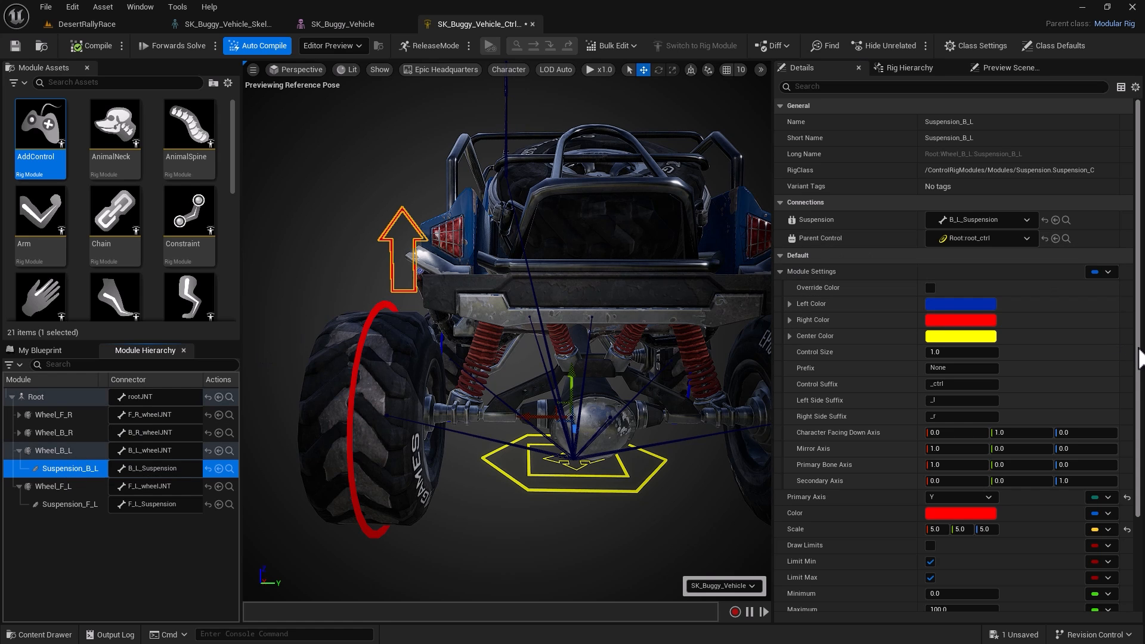
{"action": "left_click_drag", "start_coordinate": [1139, 349], "coordinate": [1139, 381]}
{"action": "scroll", "coordinate": [936, 491], "scroll_direction": "down", "scroll_amount": 2}
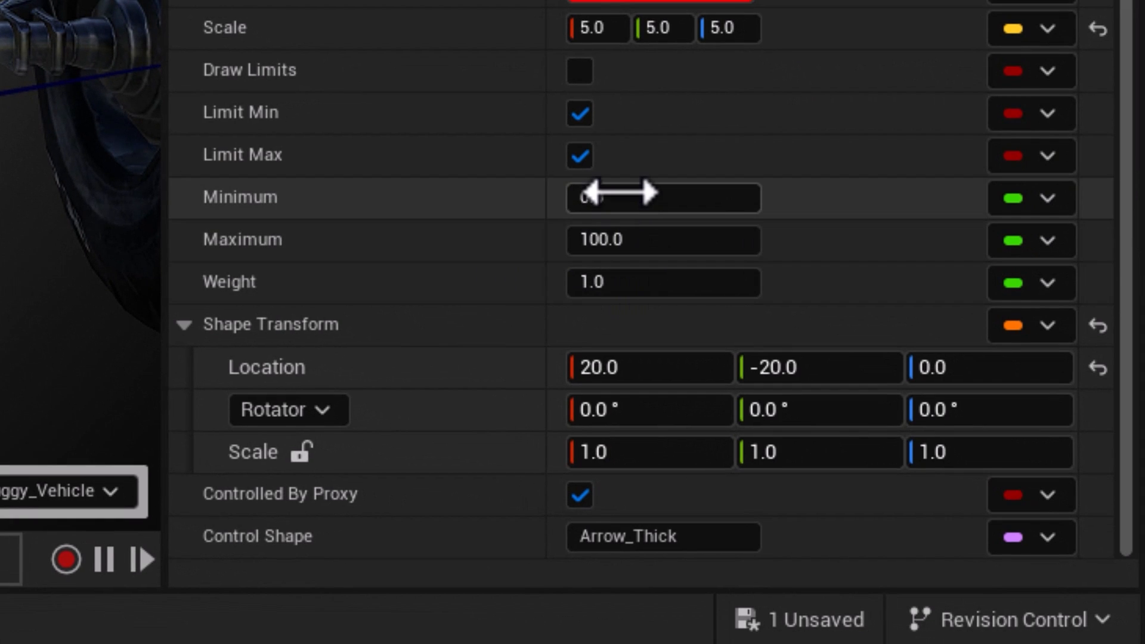
{"action": "left_click", "coordinate": [616, 194]}
{"action": "type", "text": "-"}
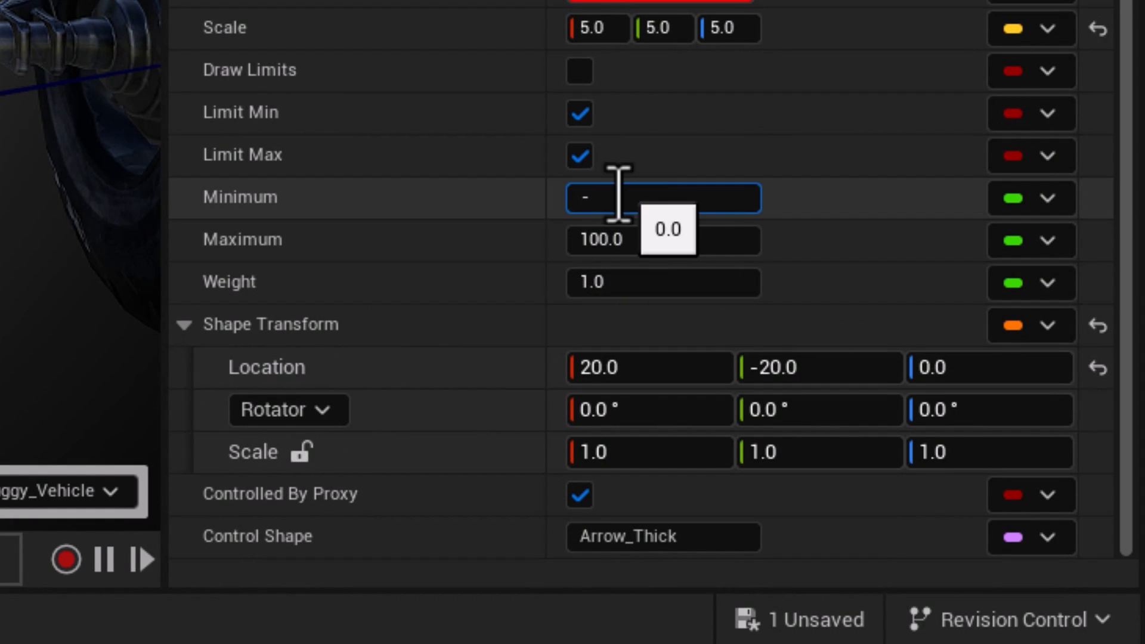
{"action": "type", "text": "5"}
{"action": "key", "text": "Return"}
{"action": "left_click", "coordinate": [621, 235]}
{"action": "type", "text": "5"}
{"action": "key", "text": "Return"}
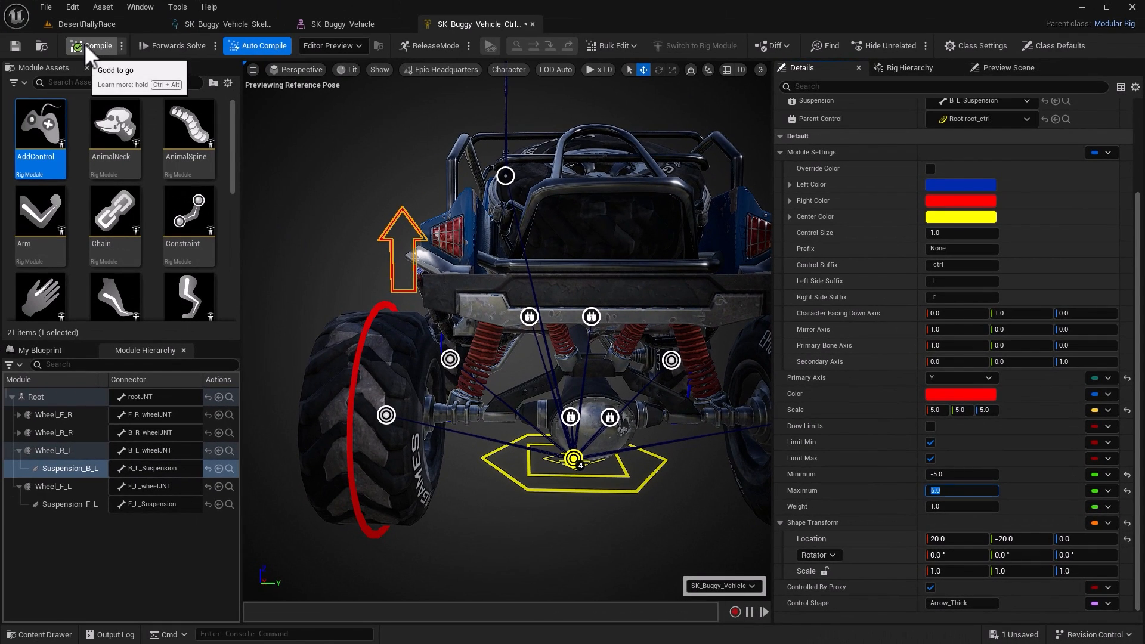
{"action": "left_click", "coordinate": [90, 46]}
{"action": "left_click", "coordinate": [15, 46]}
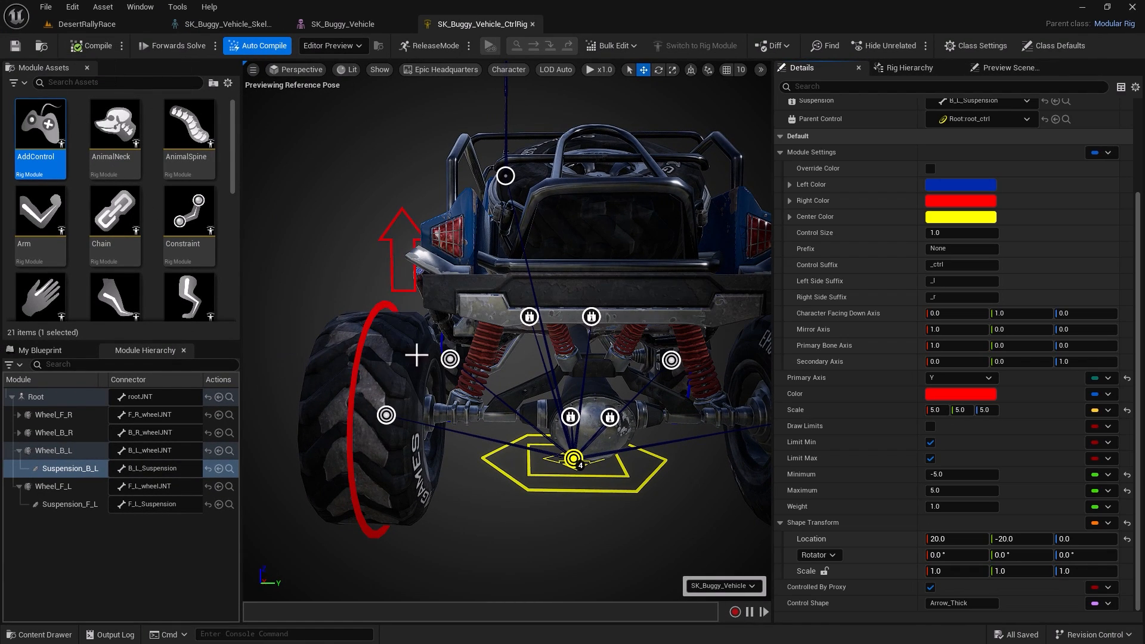
Step: Lower the back-left suspension slider to -5 and examine its minimum, maximum, current and initial values
{"action": "left_click", "coordinate": [391, 267]}
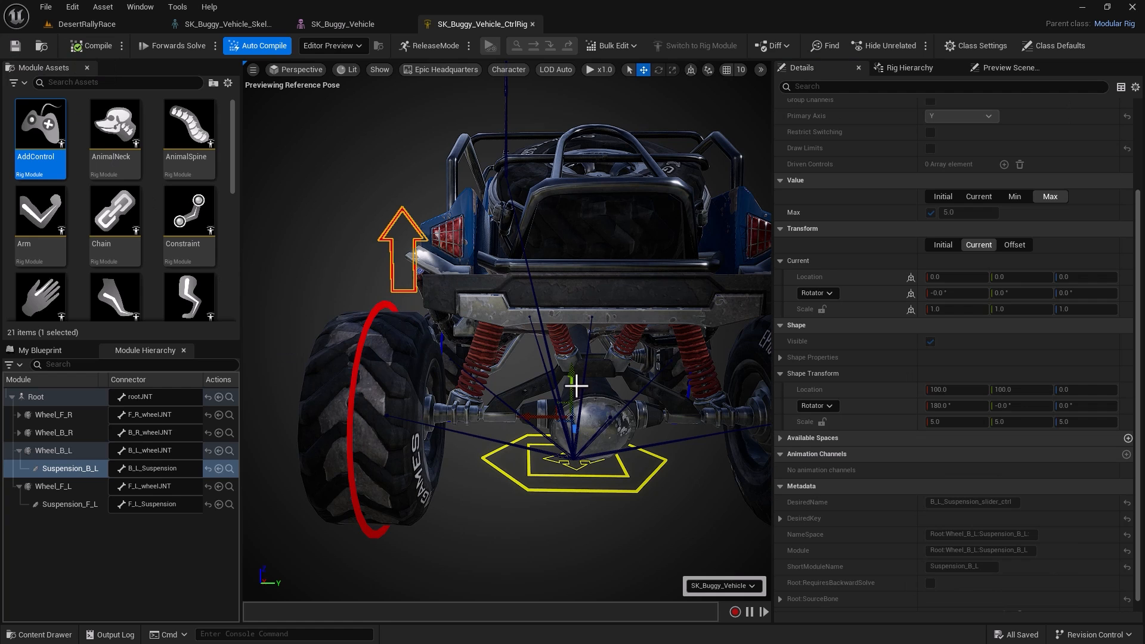
{"action": "left_click_drag", "start_coordinate": [573, 388], "coordinate": [557, 409]}
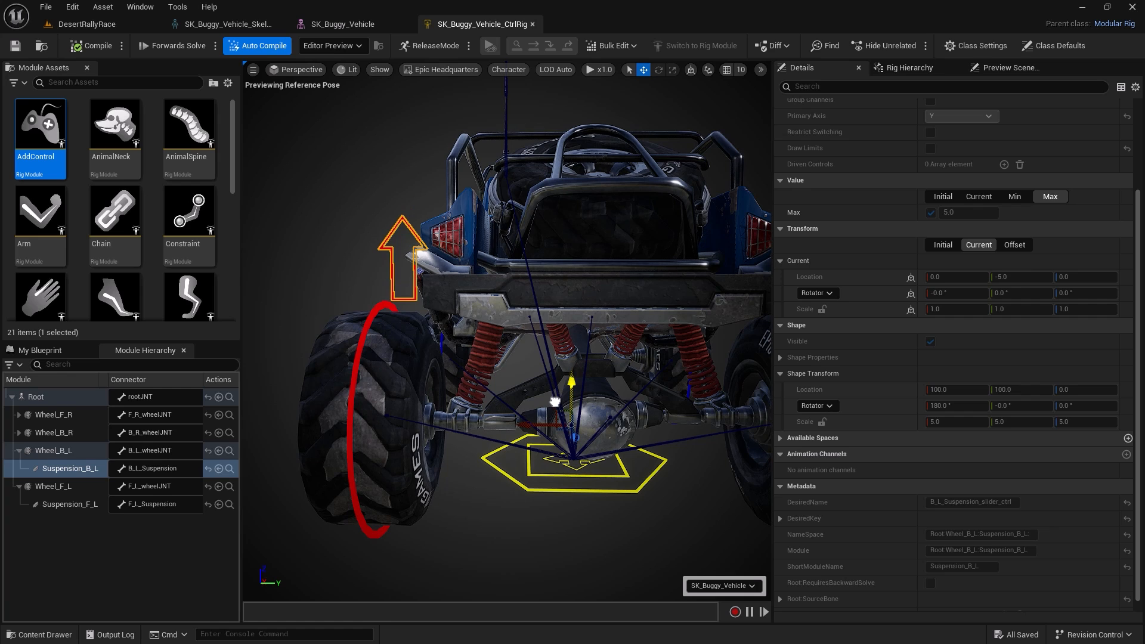
{"action": "left_click", "coordinate": [1013, 198]}
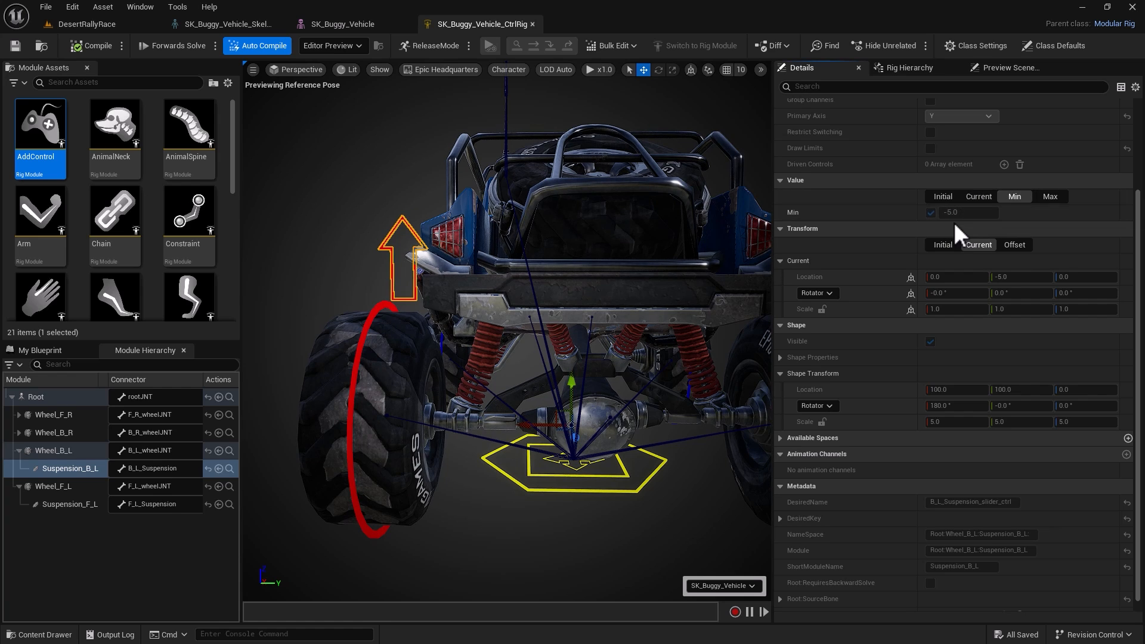
{"action": "left_click", "coordinate": [1049, 196]}
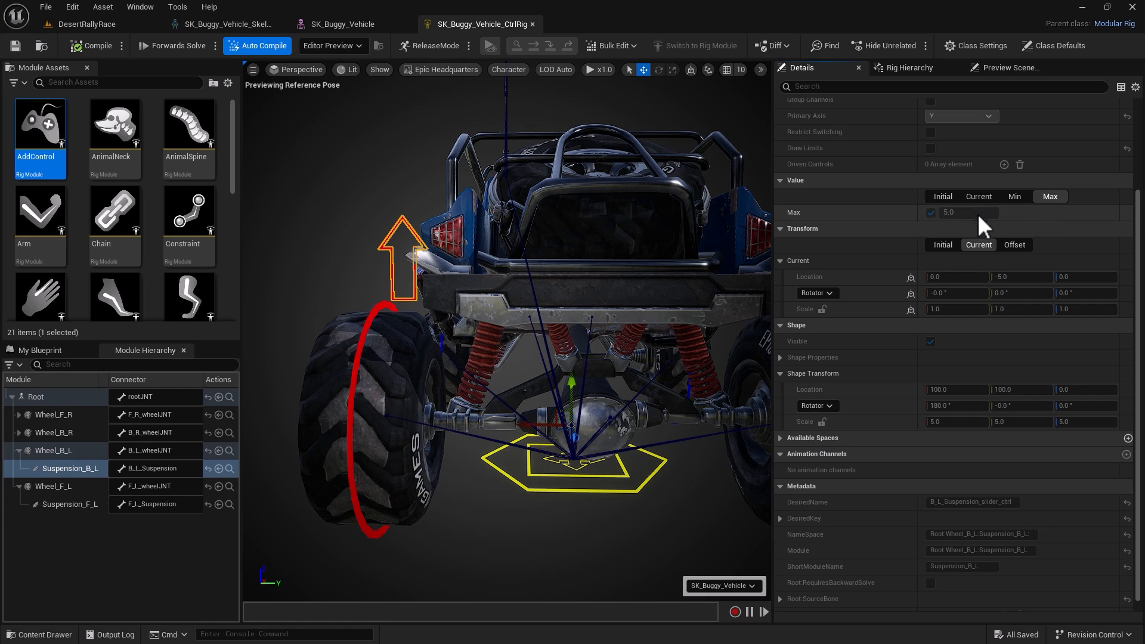
{"action": "left_click", "coordinate": [977, 196]}
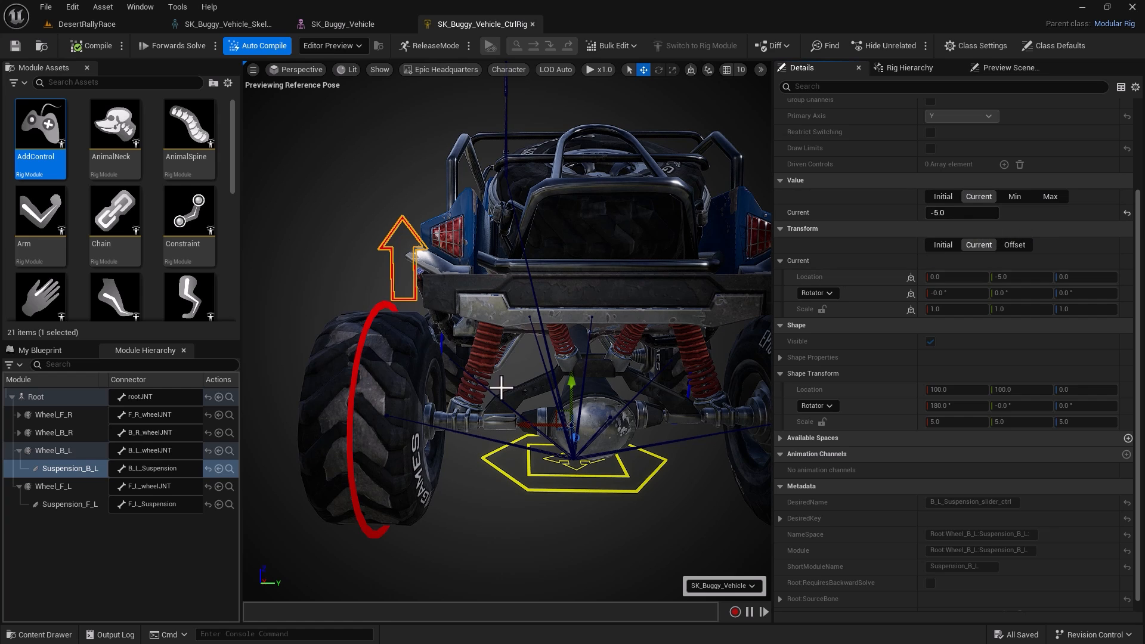
{"action": "left_click", "coordinate": [944, 196]}
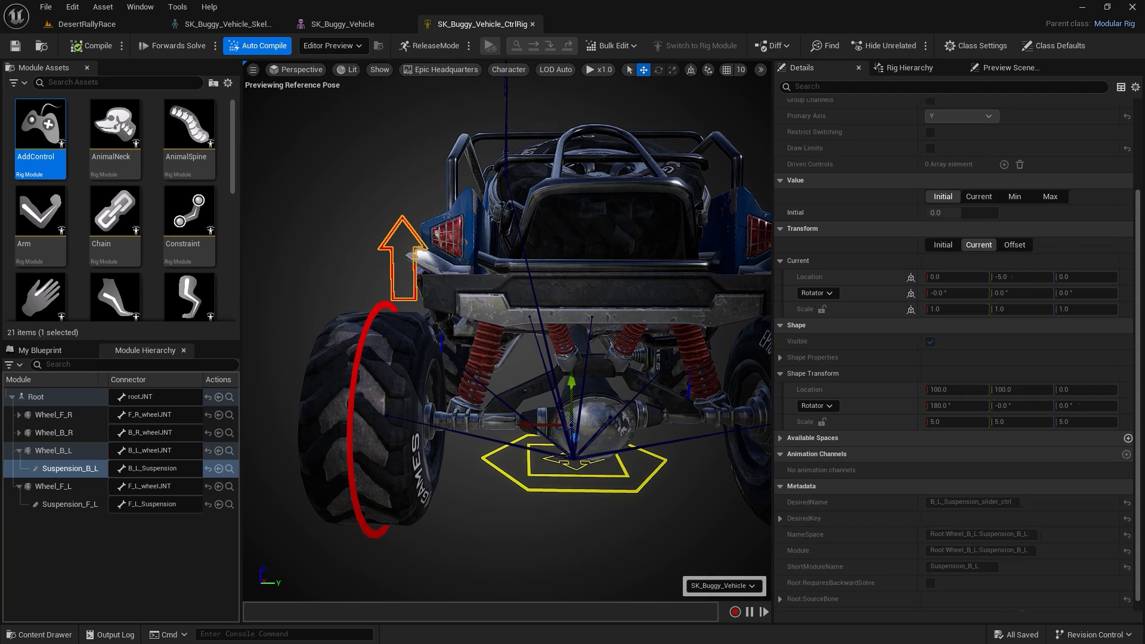
Step: Set the back-left suspension slider's current value to 0, test a small move of the slider, and undo that move
{"action": "left_click", "coordinate": [980, 196]}
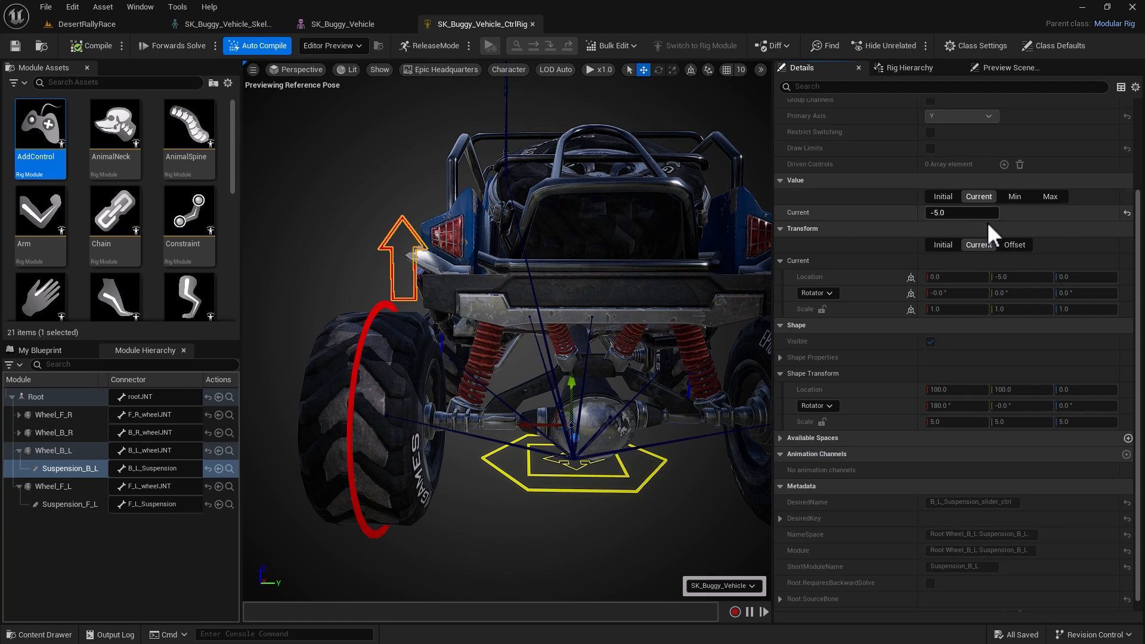
{"action": "left_click", "coordinate": [949, 215]}
{"action": "type", "text": "0"}
{"action": "key", "text": "Return"}
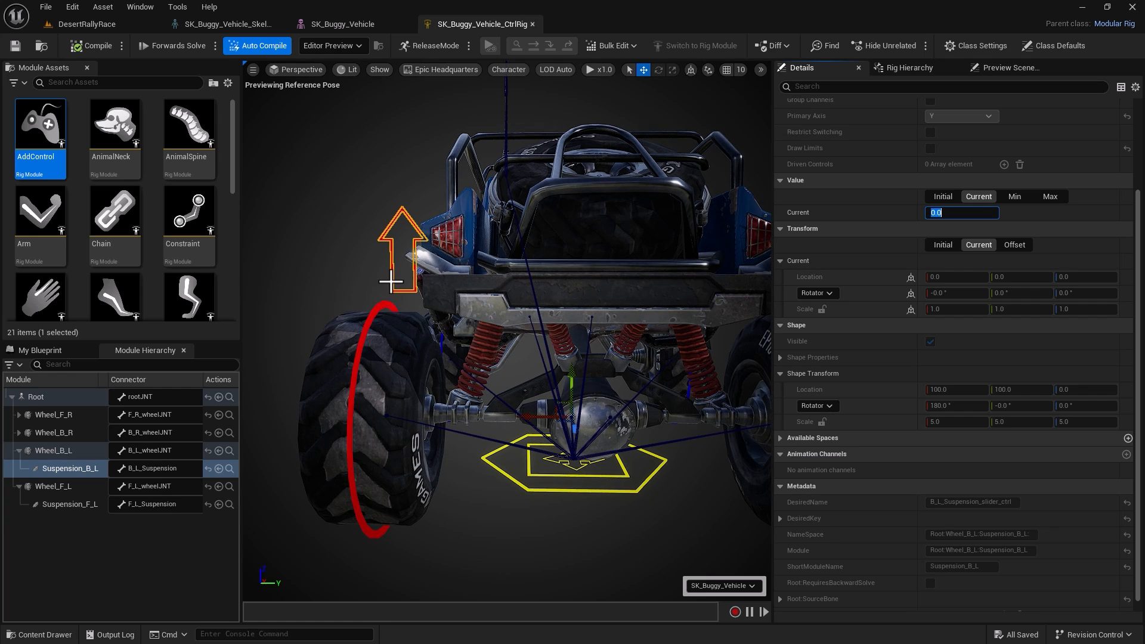
{"action": "mouse_move", "coordinate": [571, 377]}
{"action": "left_mouse_down"}
{"action": "mouse_move", "coordinate": [570, 390]}
{"action": "mouse_move", "coordinate": [567, 380]}
{"action": "left_mouse_up"}
{"action": "key", "text": "ctrl+z"}
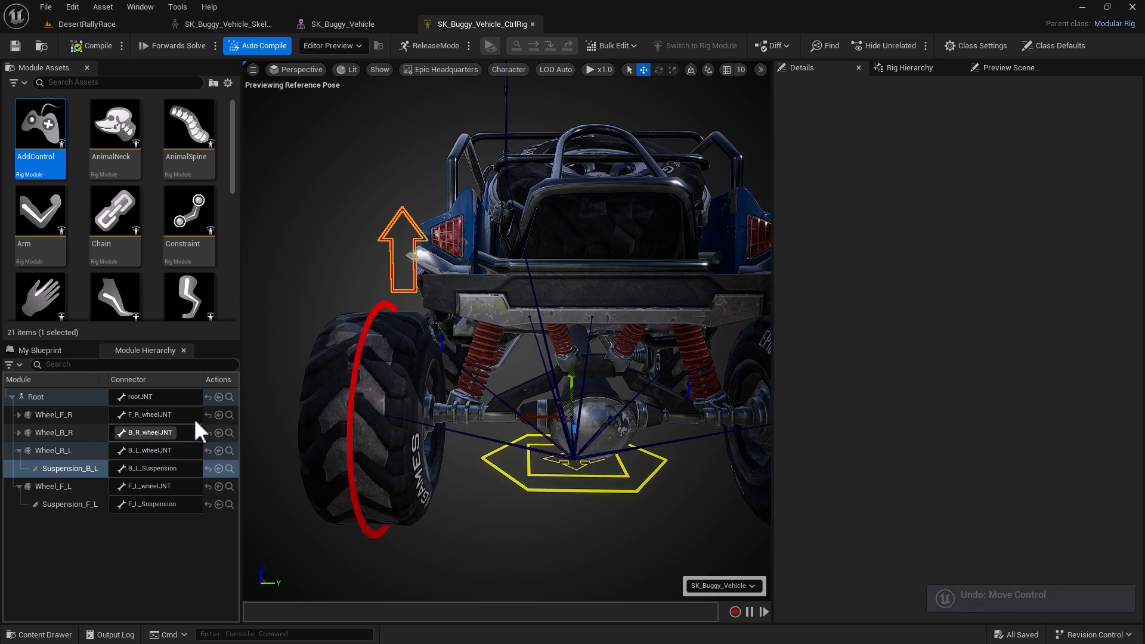
Step: Display the rig hierarchy, read the AddControl module's description, and expand Wheel_F_R to select its suspension module
{"action": "left_click", "coordinate": [910, 68]}
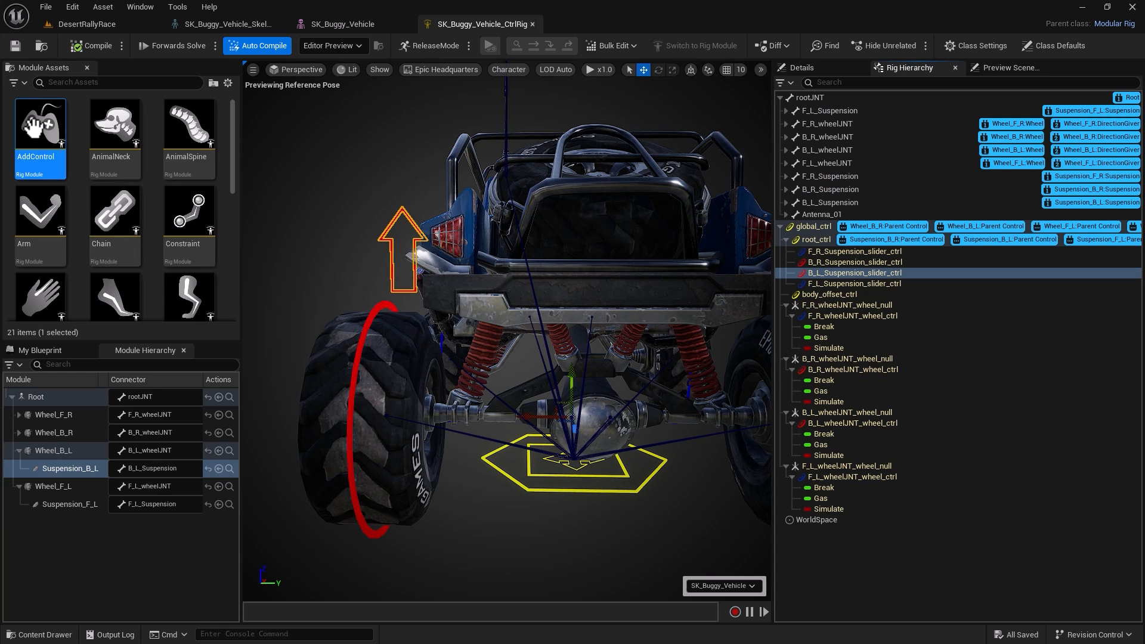
{"action": "mouse_move", "coordinate": [36, 125]}
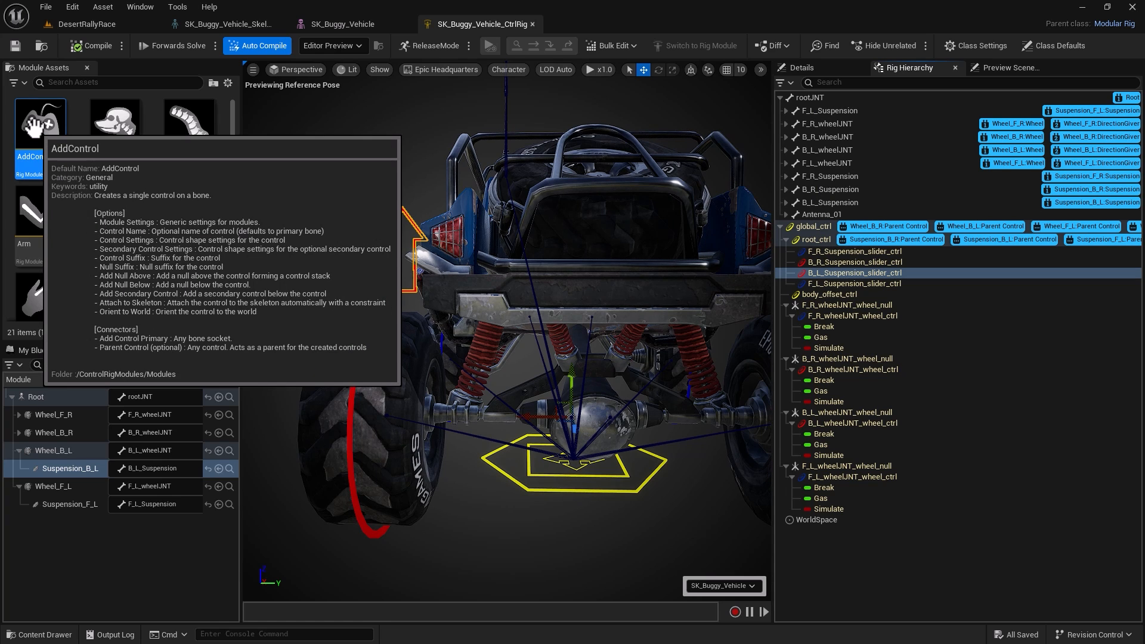
{"action": "left_click", "coordinate": [20, 415]}
{"action": "left_click", "coordinate": [68, 433]}
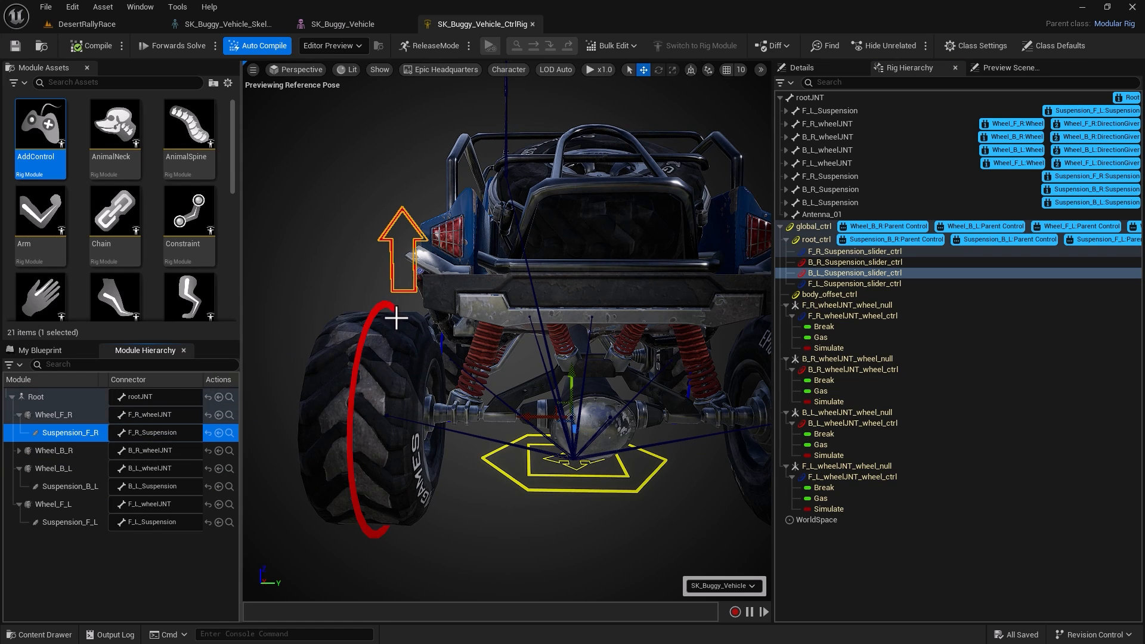
Step: Reselect the back-left suspension slider, test it by lowering it to its lower limit, and switch to its details
{"action": "left_click", "coordinate": [386, 239]}
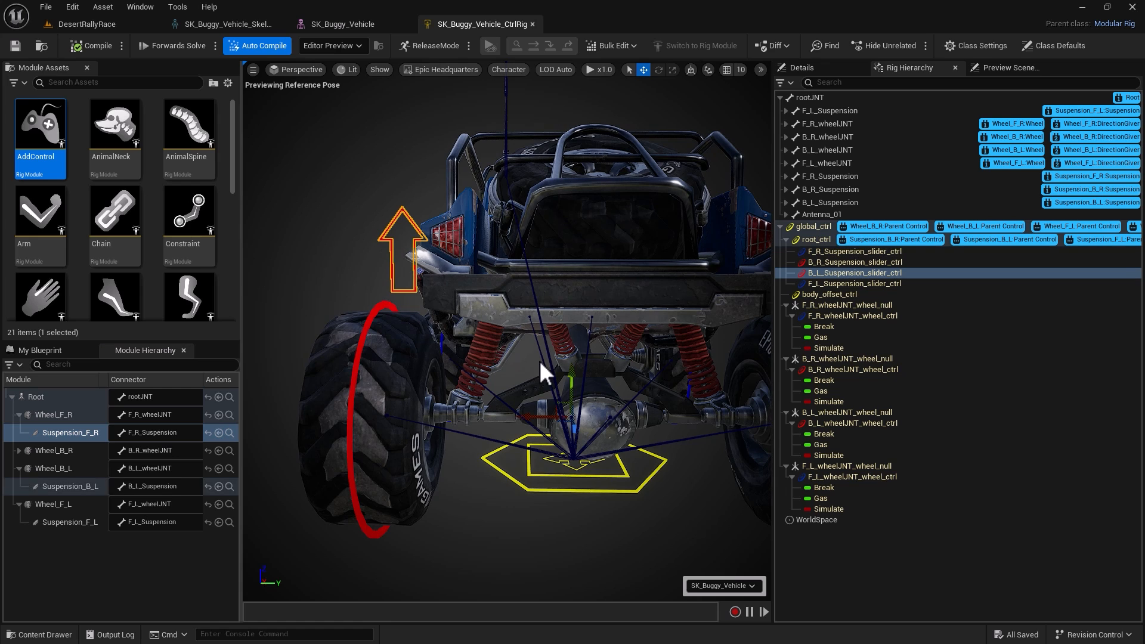
{"action": "mouse_move", "coordinate": [573, 373]}
{"action": "left_mouse_down"}
{"action": "mouse_move", "coordinate": [572, 355]}
{"action": "mouse_move", "coordinate": [572, 395]}
{"action": "left_mouse_up"}
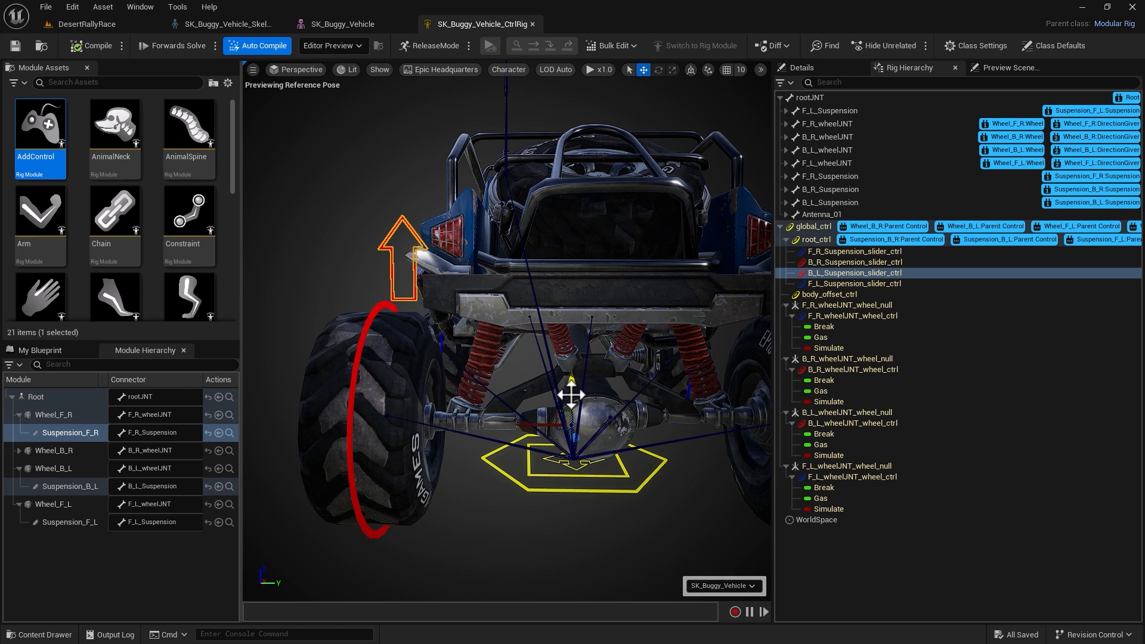
{"action": "left_click", "coordinate": [835, 67]}
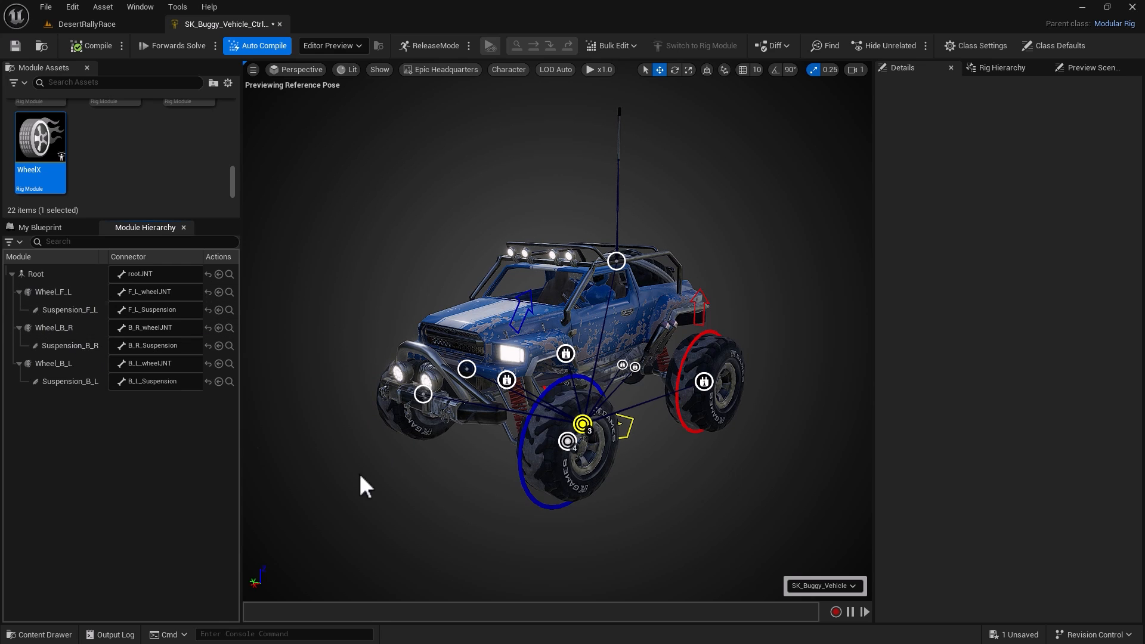
Step: Mirror the Wheel_F_L and Suspension_F_L modules with mirror axis X and flip axis Z, replacing _L with _R in their names
{"action": "left_click_drag", "start_coordinate": [342, 501], "coordinate": [414, 524], "text": "alt"}
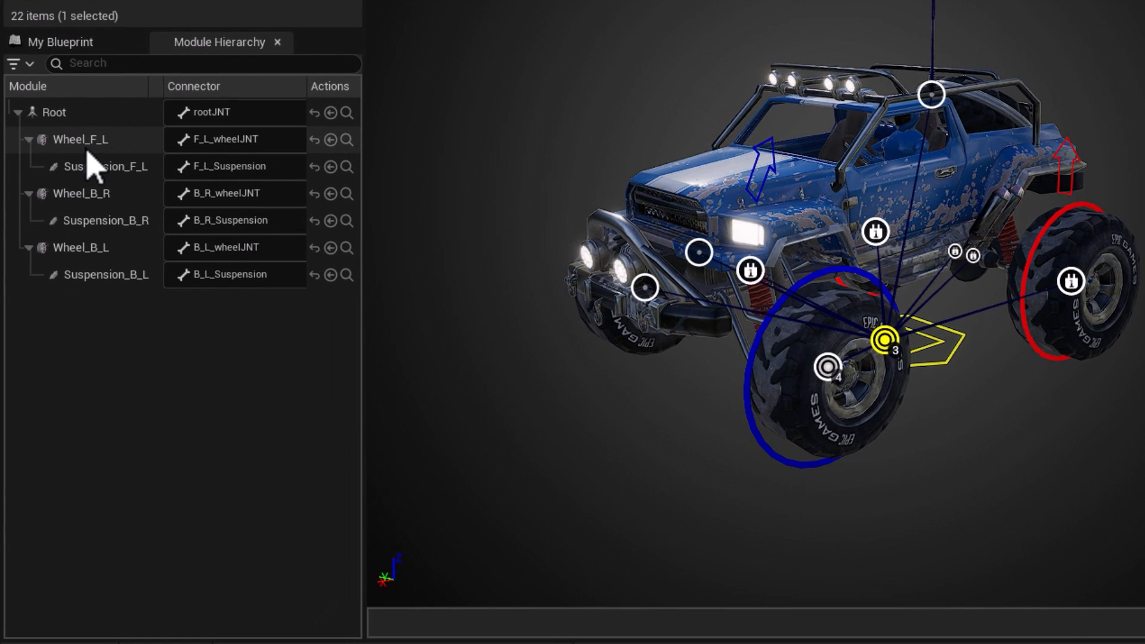
{"action": "left_click", "coordinate": [60, 273]}
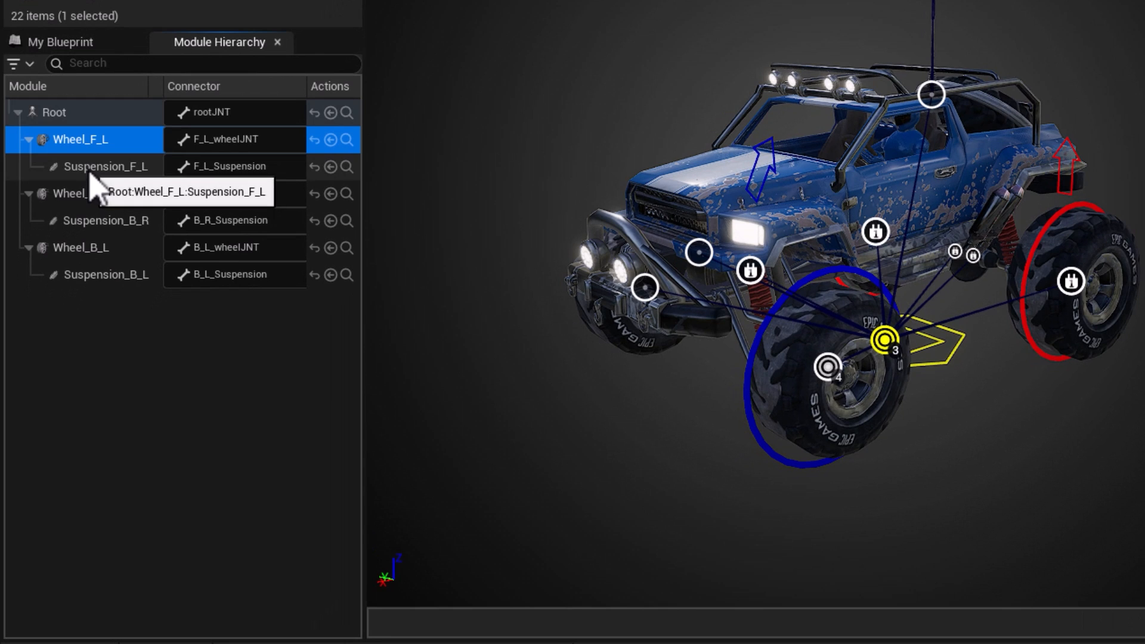
{"action": "left_click", "coordinate": [94, 170], "text": "ctrl"}
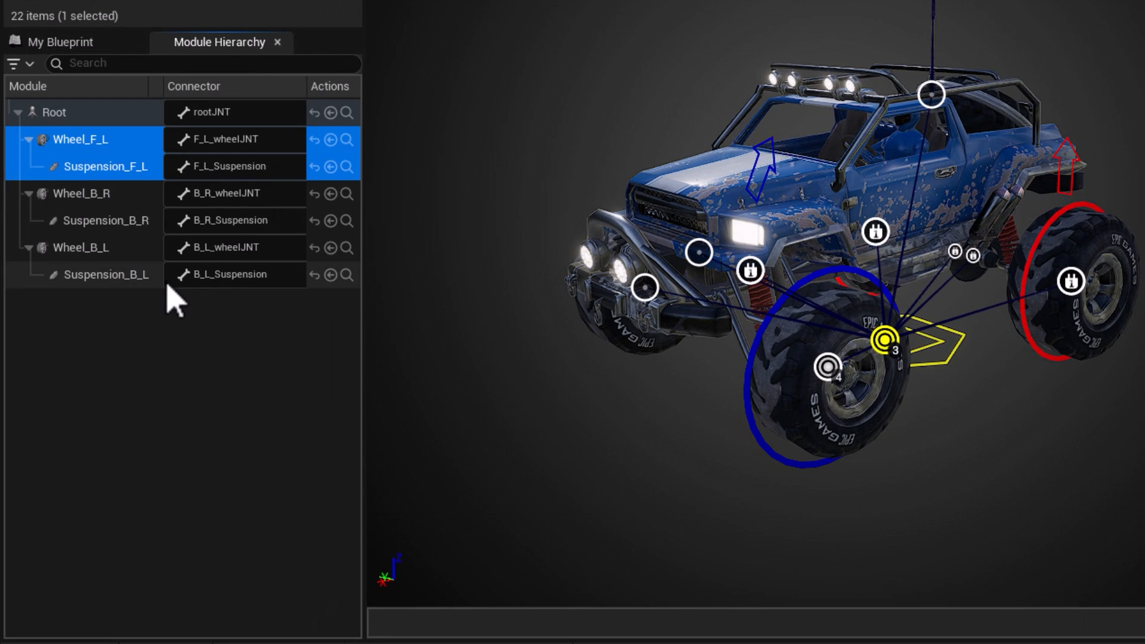
{"action": "right_click", "coordinate": [122, 172]}
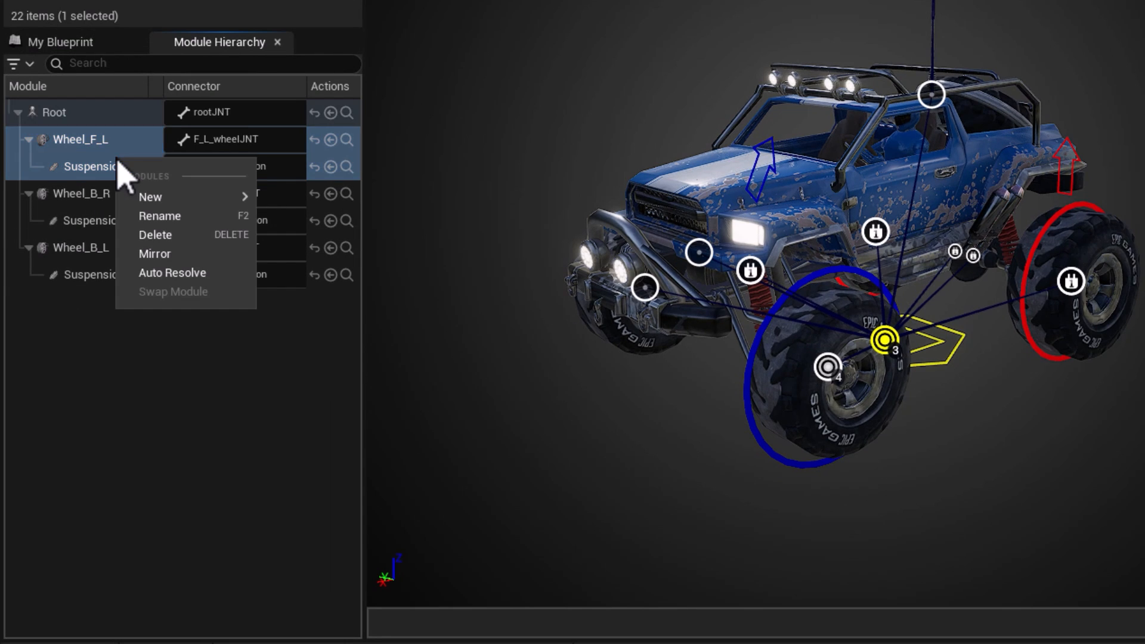
{"action": "left_click", "coordinate": [155, 260]}
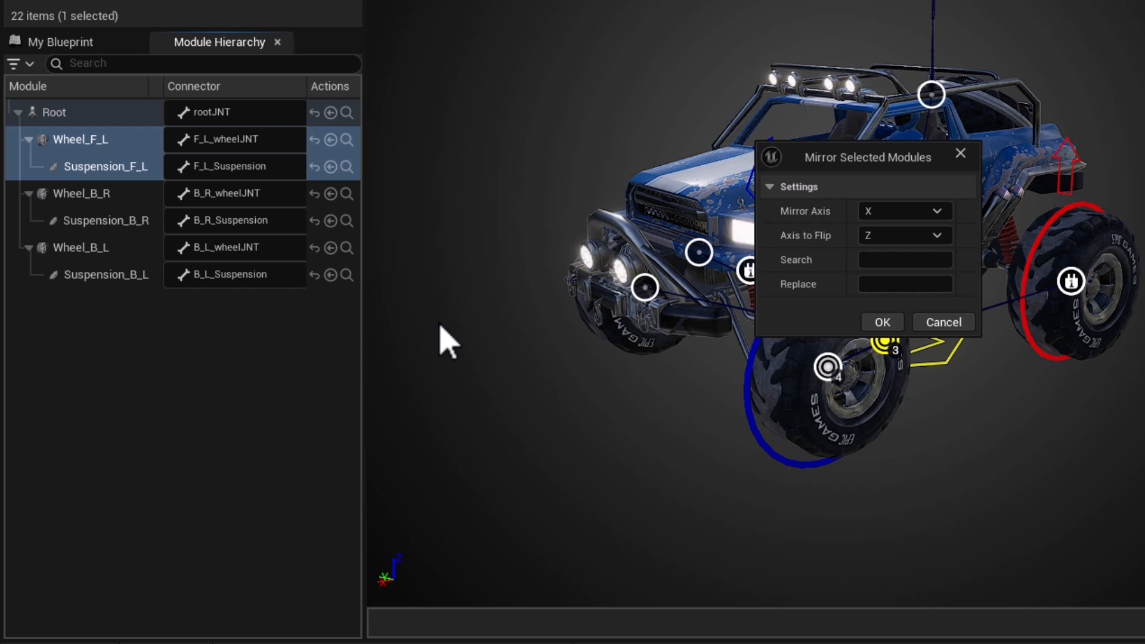
{"action": "left_click", "coordinate": [903, 261]}
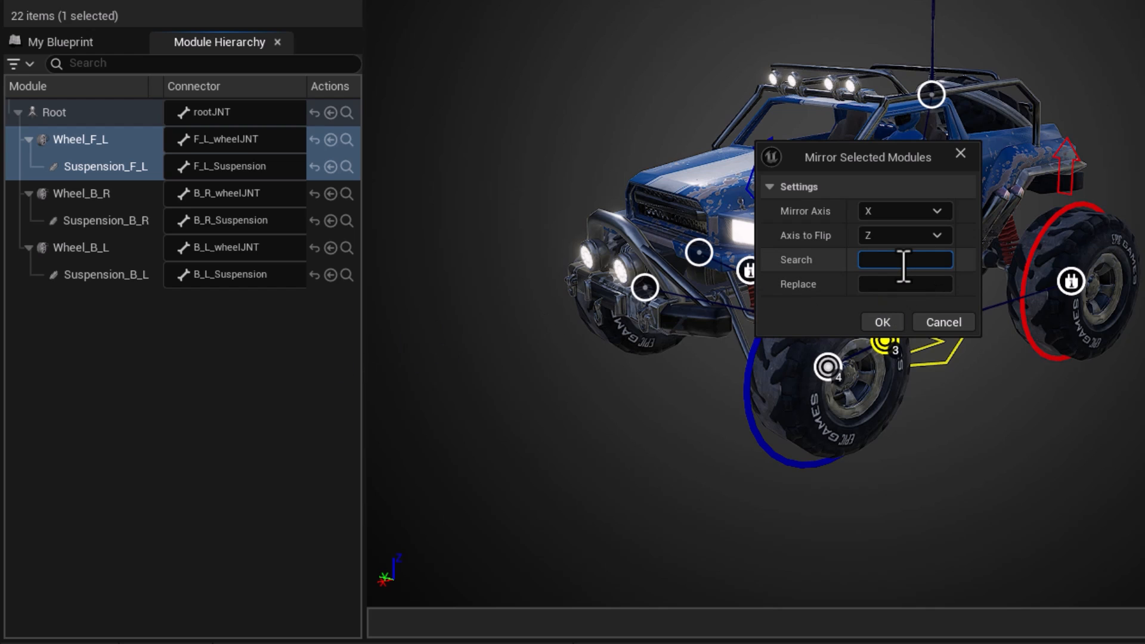
{"action": "left_click", "coordinate": [893, 284]}
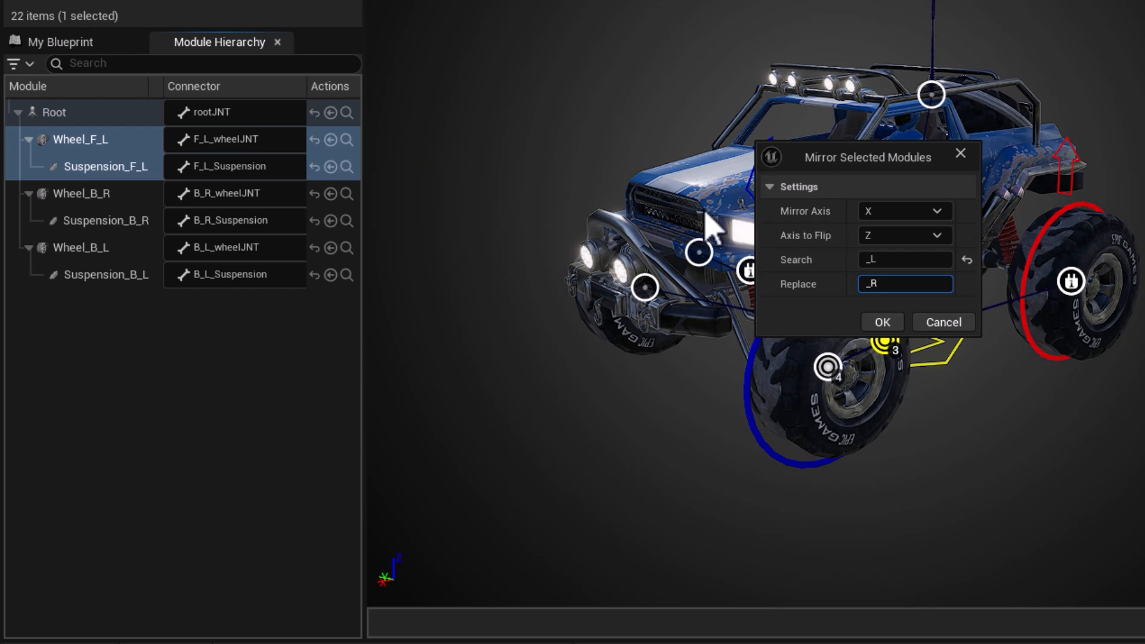
{"action": "left_click", "coordinate": [896, 239]}
{"action": "left_click", "coordinate": [897, 238]}
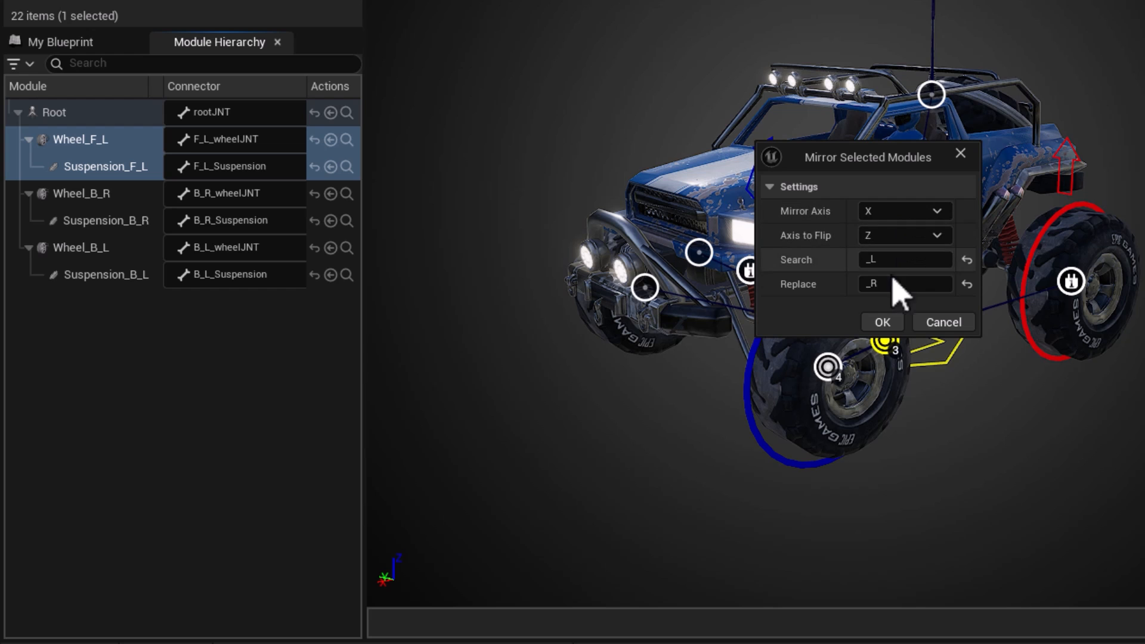
{"action": "left_click", "coordinate": [884, 325]}
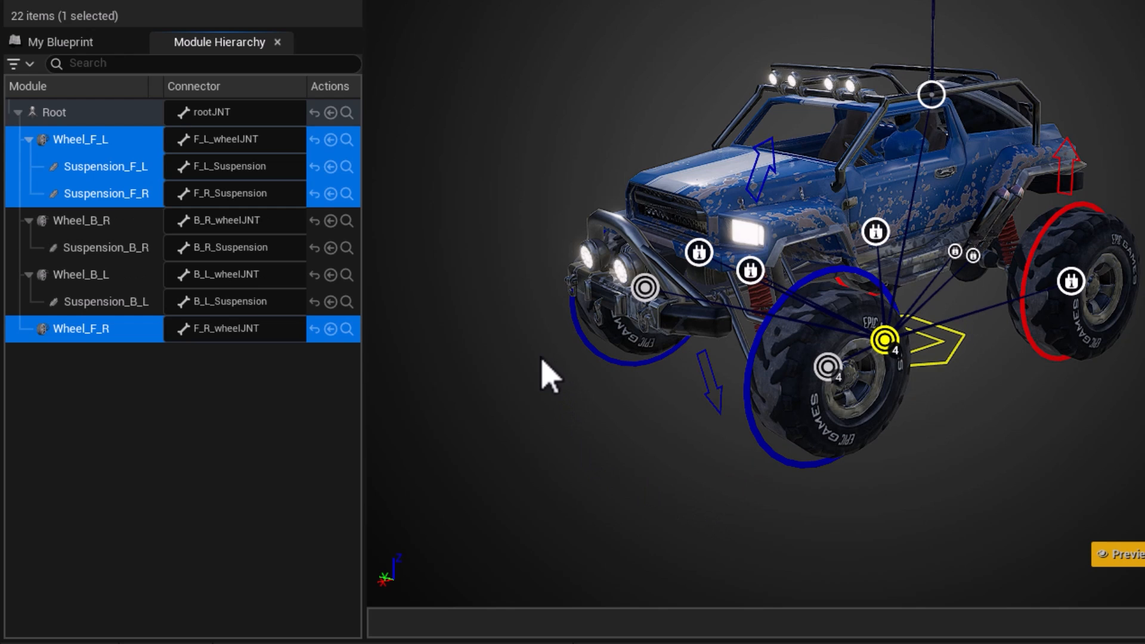
Step: Reparent Suspension_F_R to Wheel_F_R and set its shape transform location Y to -20, location Z to -10 and rotation X to 0
{"action": "left_click", "coordinate": [96, 200]}
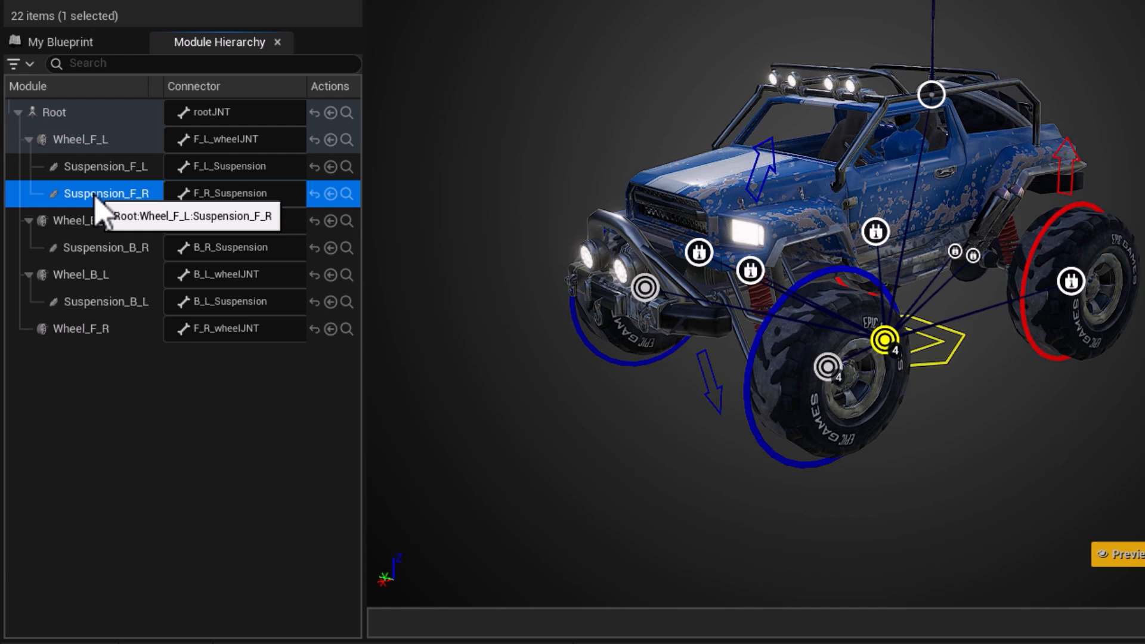
{"action": "left_click_drag", "start_coordinate": [95, 200], "coordinate": [84, 352]}
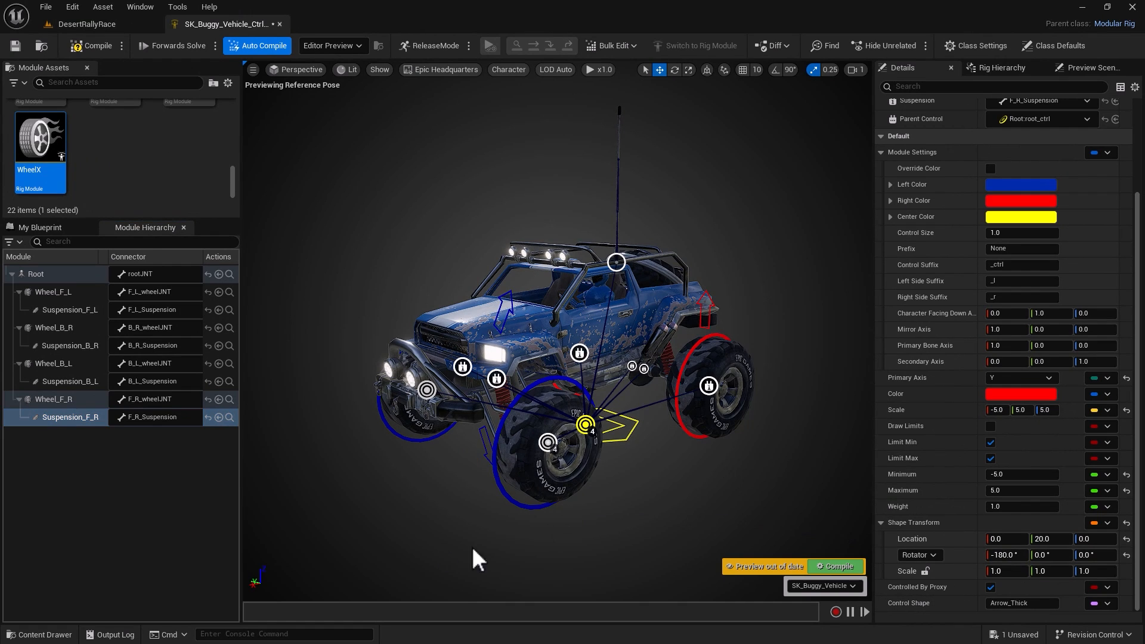
{"action": "left_click", "coordinate": [1046, 540]}
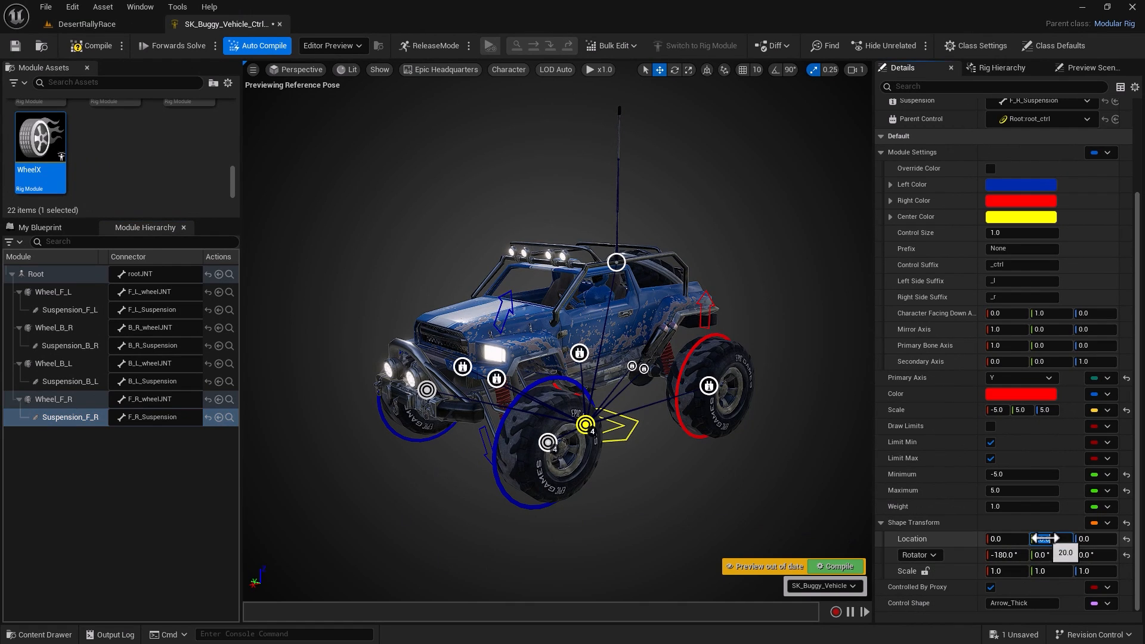
{"action": "type", "text": "-20"}
{"action": "key", "text": "Return"}
{"action": "left_click", "coordinate": [1084, 539]}
{"action": "type", "text": "-10"}
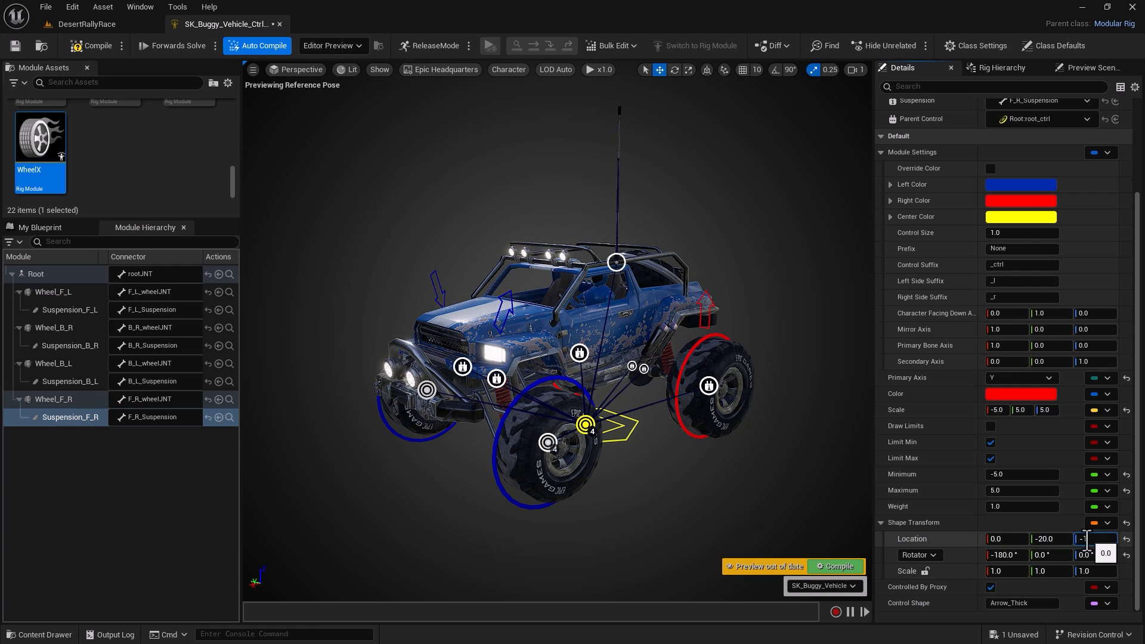
{"action": "left_click", "coordinate": [1003, 556]}
{"action": "type", "text": "0"}
{"action": "key", "text": "Return"}
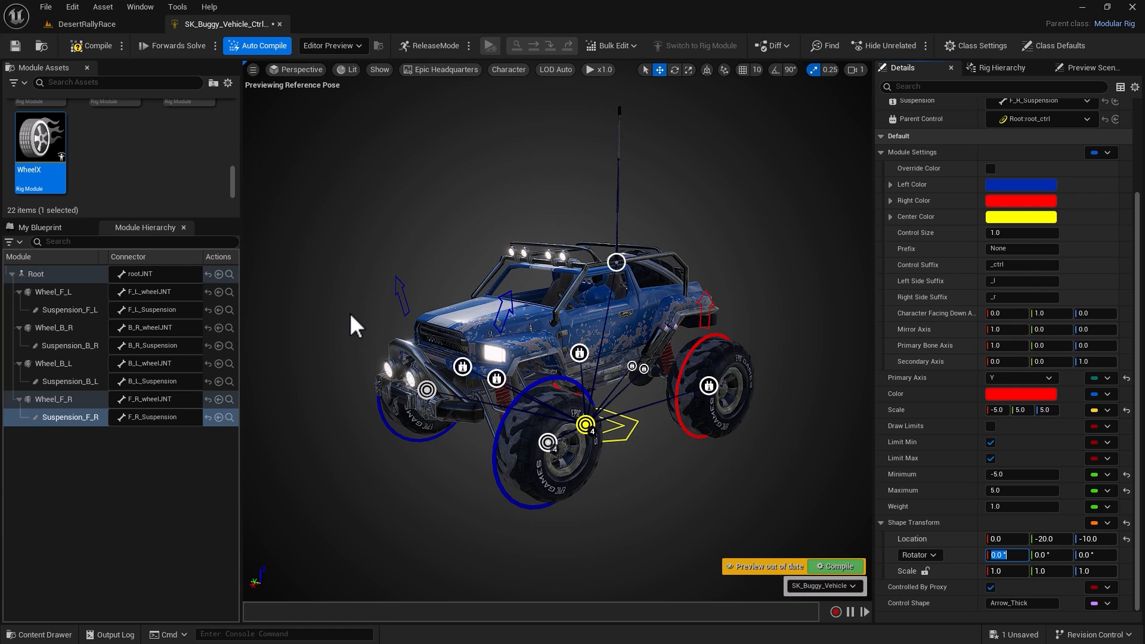
Step: Select the Wheel_F_R module, switch to the DesertRallyRace level, and test the wheel rotation by moving the buggy's global control along its travel direction
{"action": "left_click", "coordinate": [51, 400]}
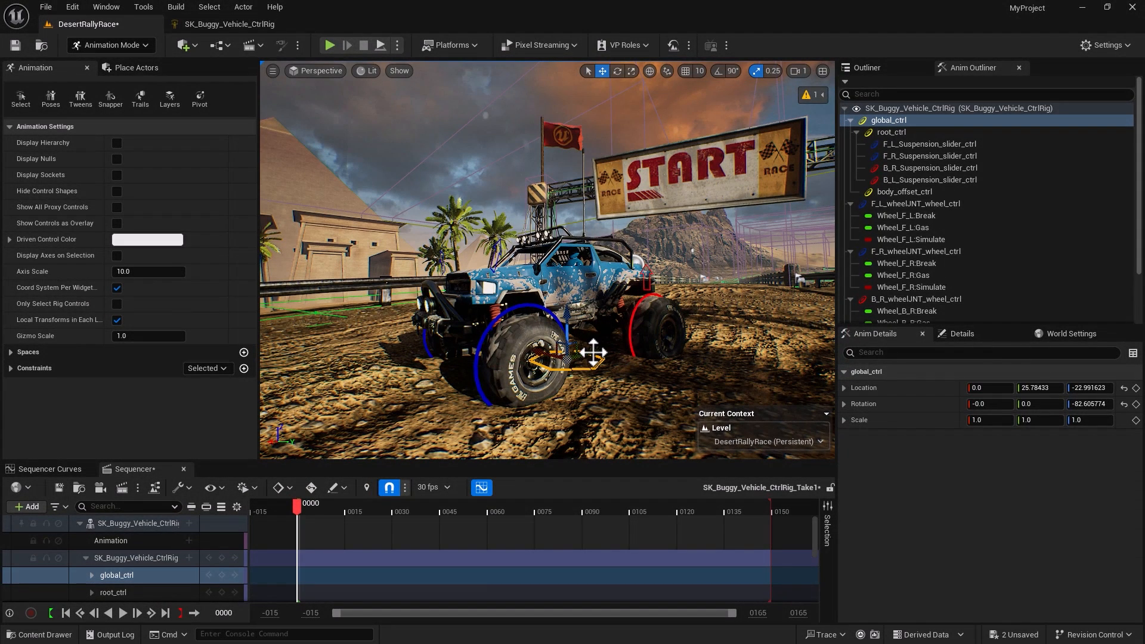
{"action": "left_click_drag", "start_coordinate": [594, 352], "coordinate": [576, 374]}
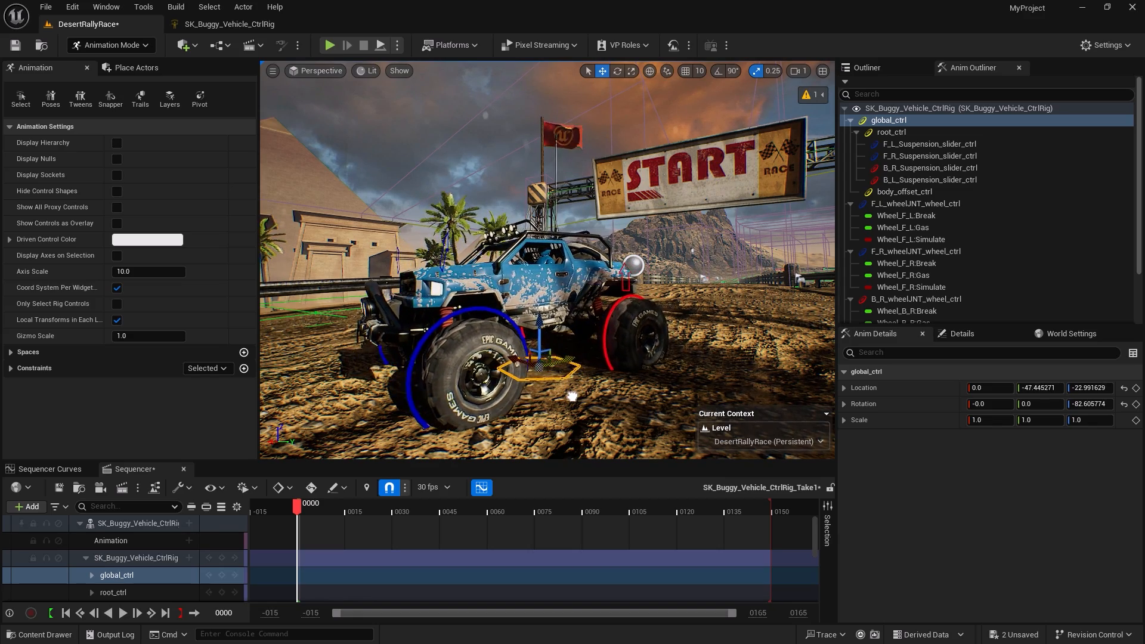
{"action": "left_click_drag", "start_coordinate": [580, 395], "coordinate": [564, 418]}
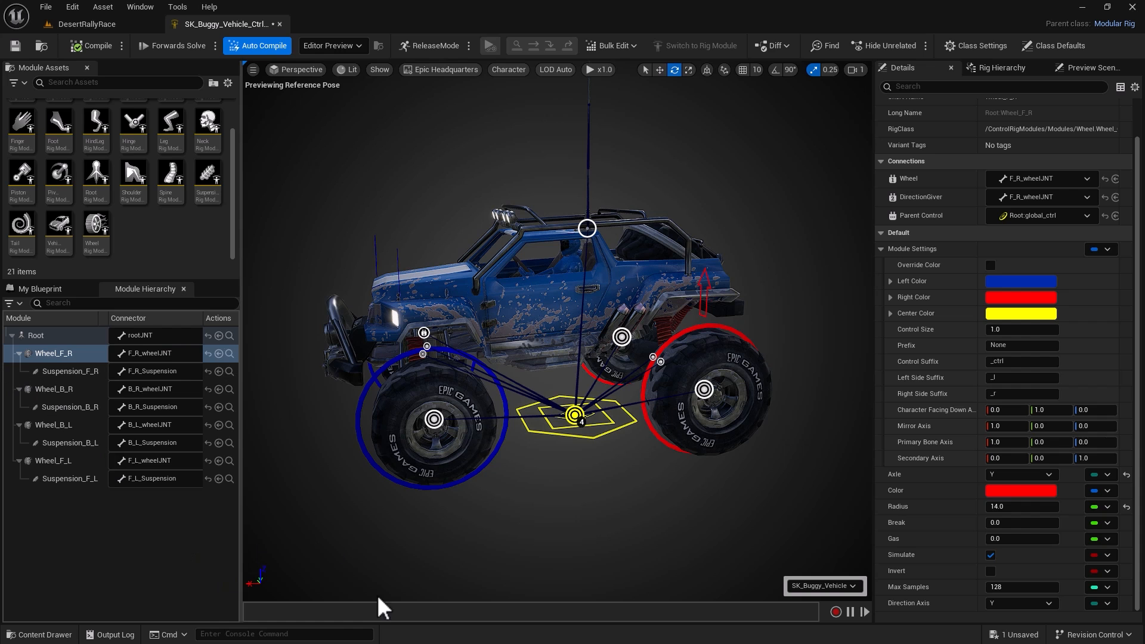
Step: Return to the buggy rig, test the wheels by moving global_ctrl along X from different angles, and undo the last move
{"action": "left_click", "coordinate": [530, 433]}
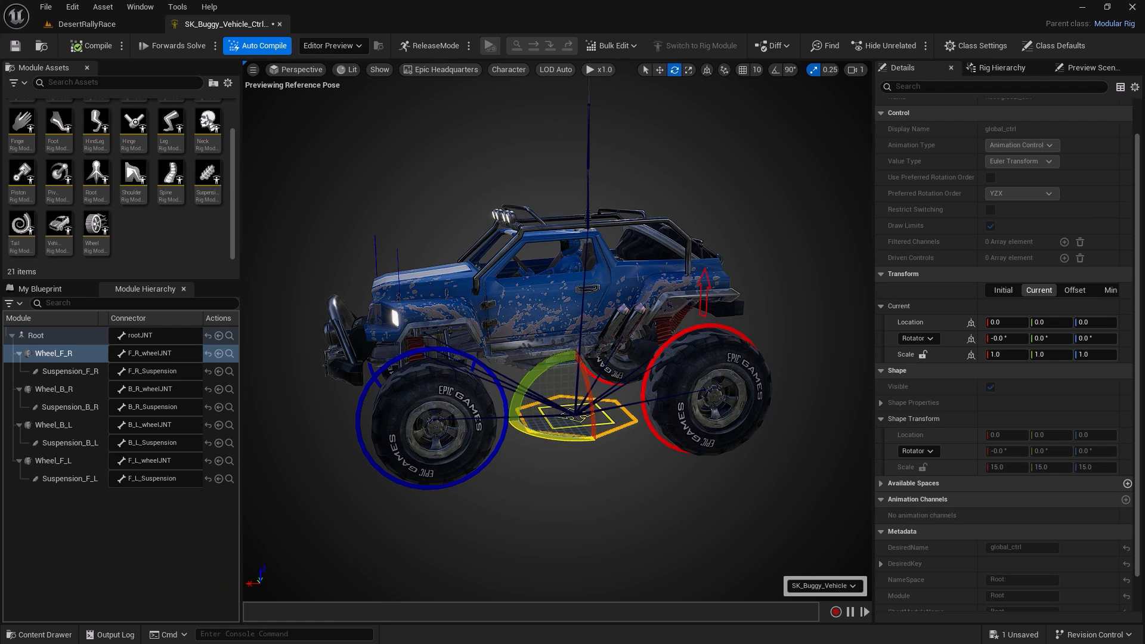
{"action": "key", "text": "w"}
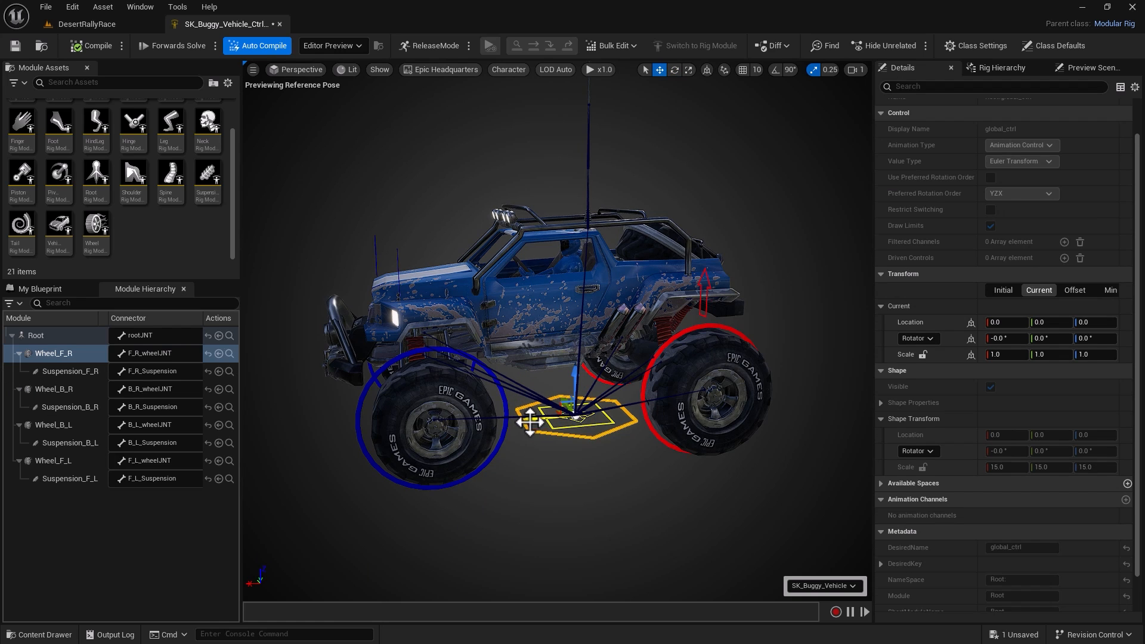
{"action": "mouse_move", "coordinate": [532, 423]}
{"action": "left_mouse_down"}
{"action": "mouse_move", "coordinate": [580, 424]}
{"action": "mouse_move", "coordinate": [493, 450]}
{"action": "mouse_move", "coordinate": [546, 439]}
{"action": "mouse_move", "coordinate": [536, 439]}
{"action": "left_mouse_up"}
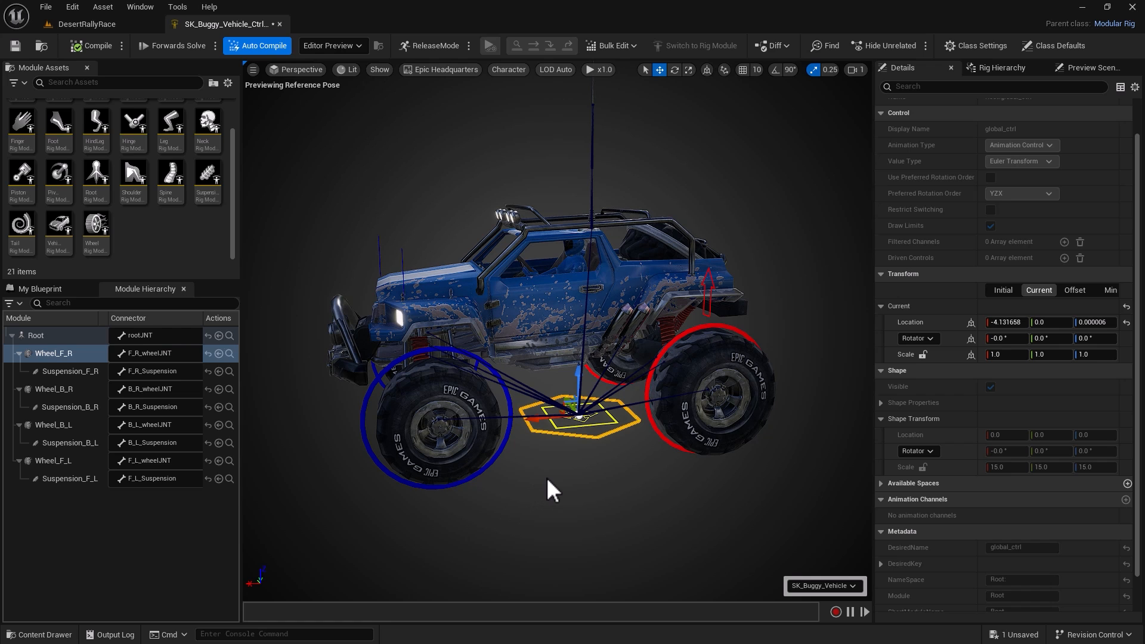
{"action": "left_click_drag", "start_coordinate": [513, 516], "coordinate": [584, 508], "text": "alt"}
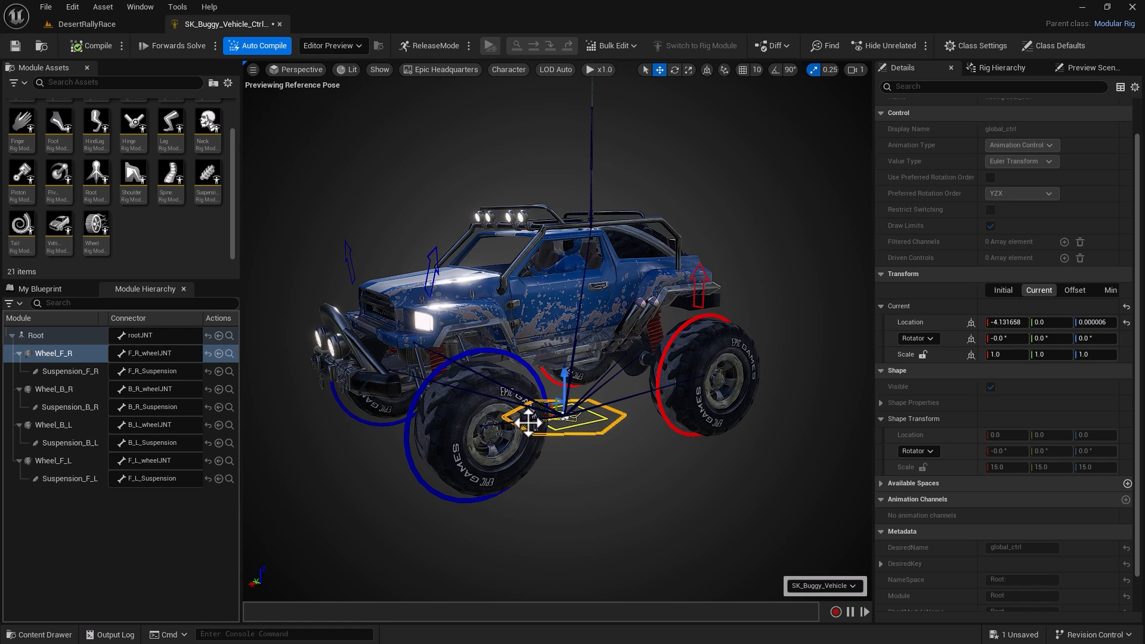
{"action": "left_click_drag", "start_coordinate": [528, 429], "coordinate": [574, 440]}
{"action": "key", "text": "ctrl+z"}
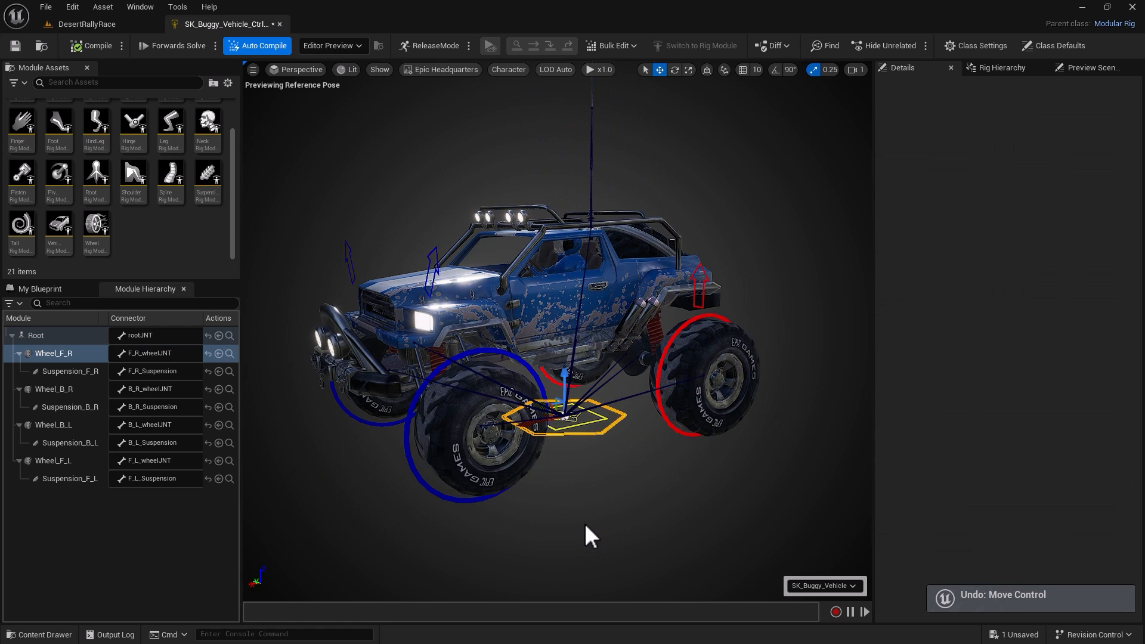
Step: Set the Direction Axis of the Wheel_F_L and Wheel_B_L modules to X
{"action": "left_click", "coordinate": [47, 463]}
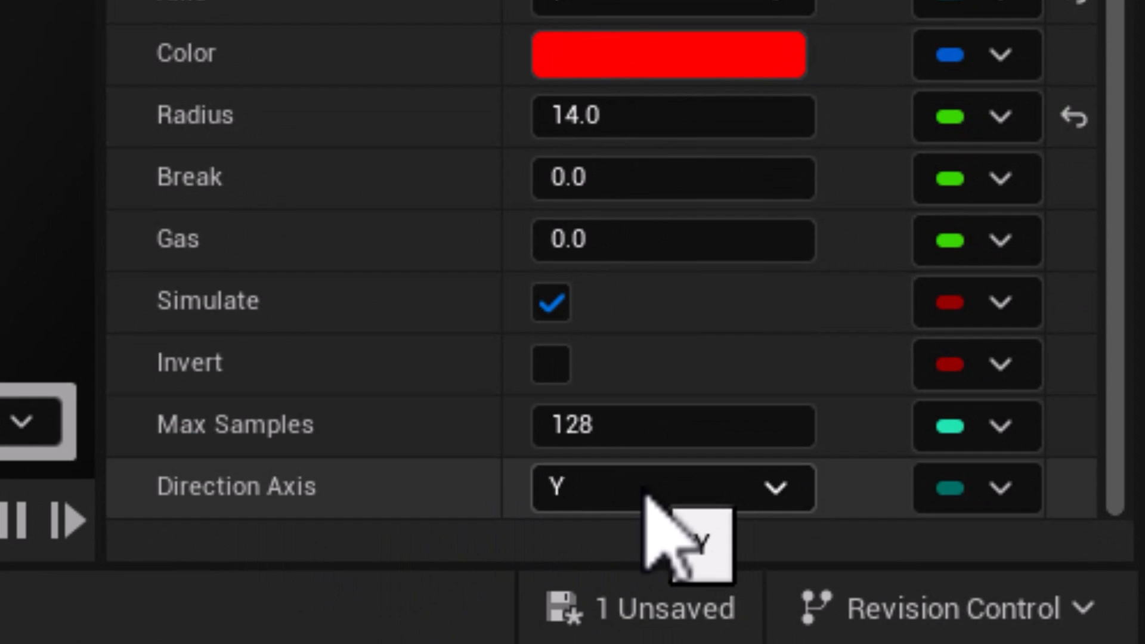
{"action": "left_click", "coordinate": [651, 496]}
{"action": "left_click", "coordinate": [599, 533]}
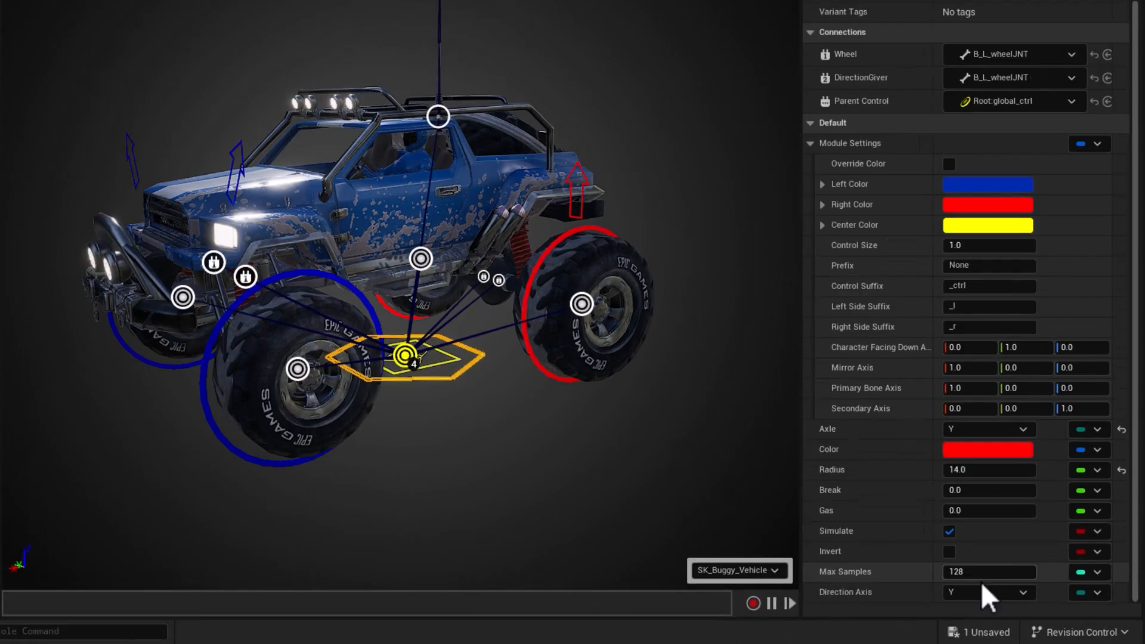
{"action": "left_click", "coordinate": [673, 487]}
{"action": "left_click", "coordinate": [1023, 626]}
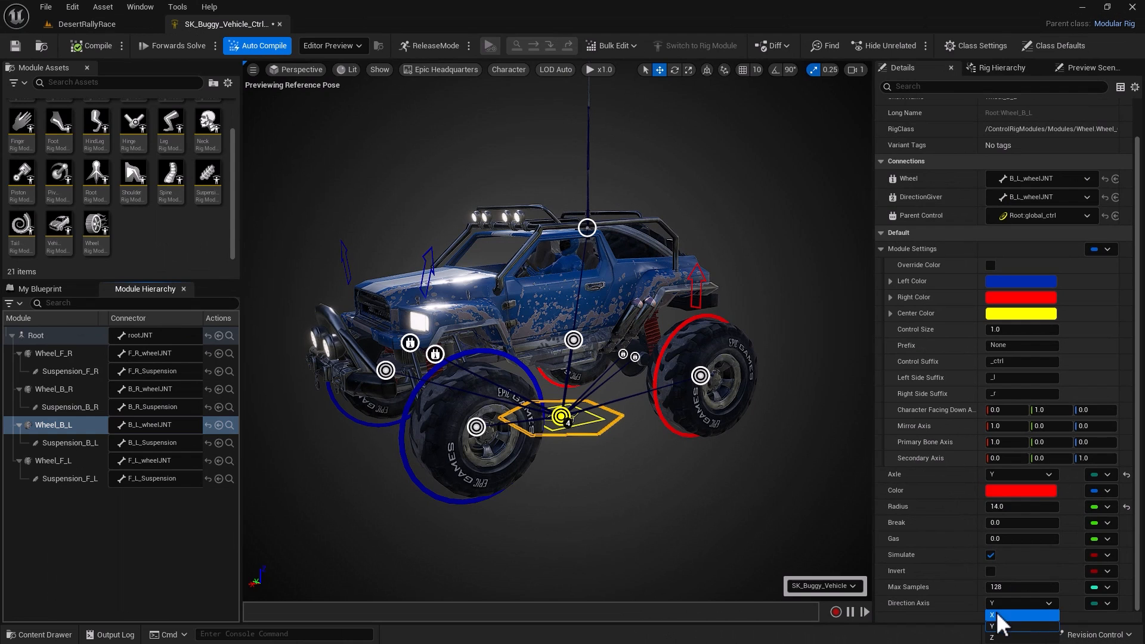
Step: Set the Direction Axis of the Wheel_B_R and Wheel_F_R modules to X and compile the rig
{"action": "left_click", "coordinate": [65, 389]}
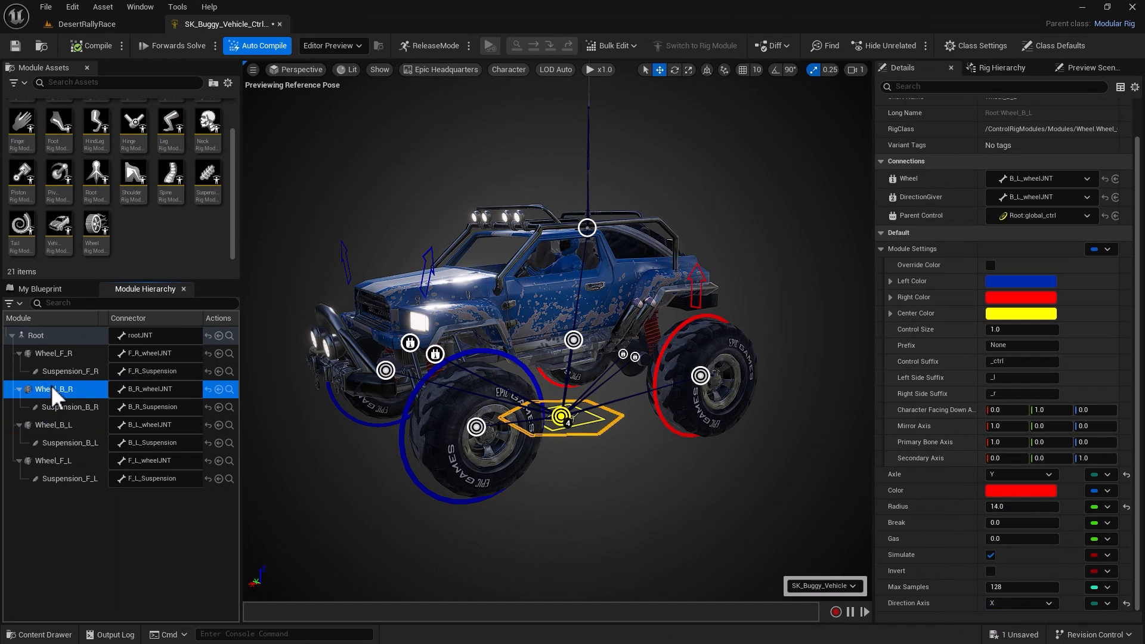
{"action": "left_click", "coordinate": [995, 601]}
{"action": "left_click", "coordinate": [995, 612]}
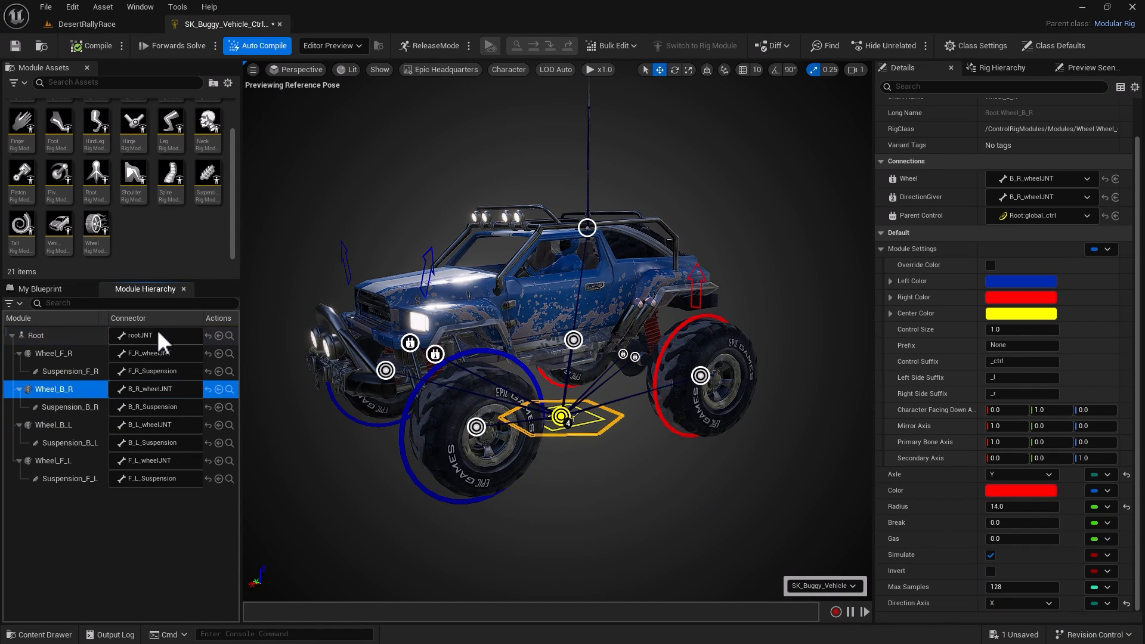
{"action": "left_click", "coordinate": [54, 353]}
{"action": "left_click", "coordinate": [1012, 602]}
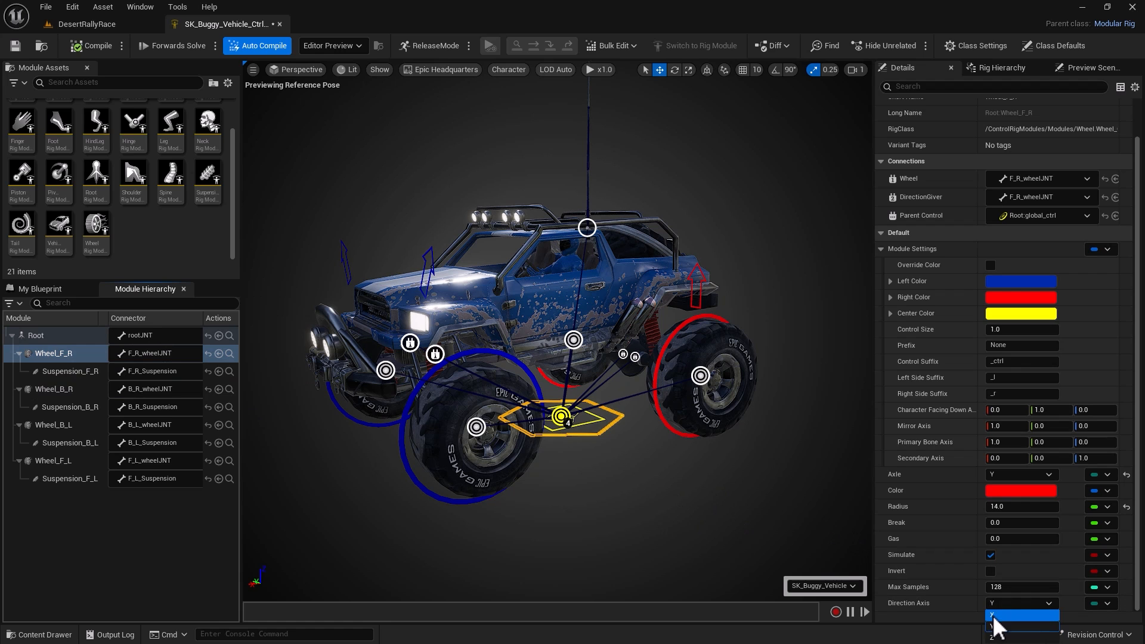
{"action": "left_click", "coordinate": [993, 615]}
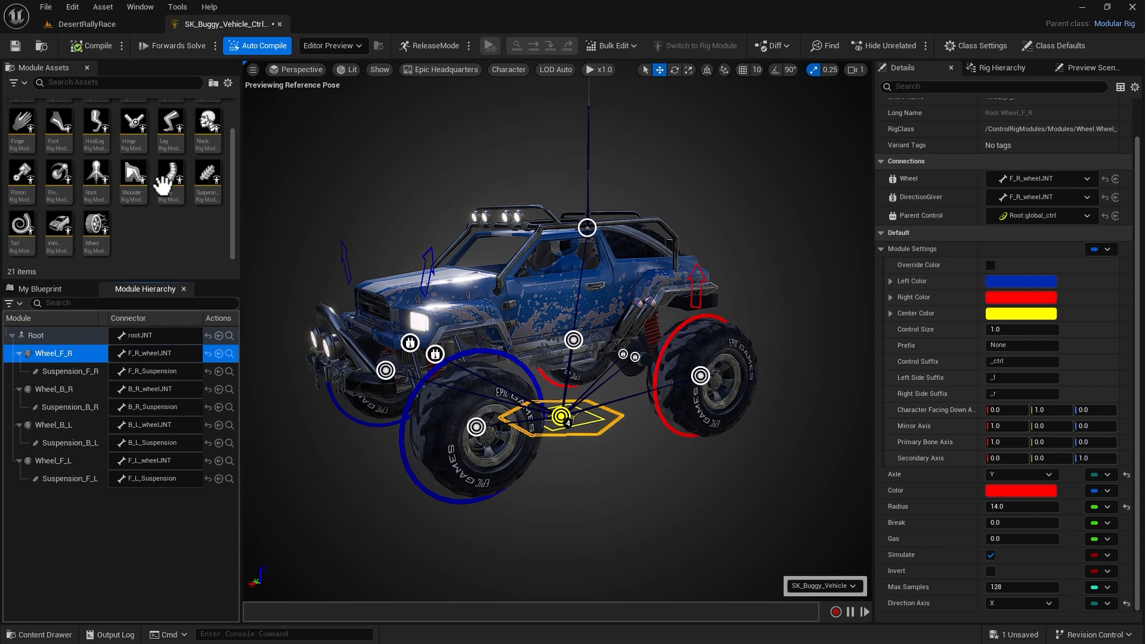
{"action": "left_click", "coordinate": [97, 47]}
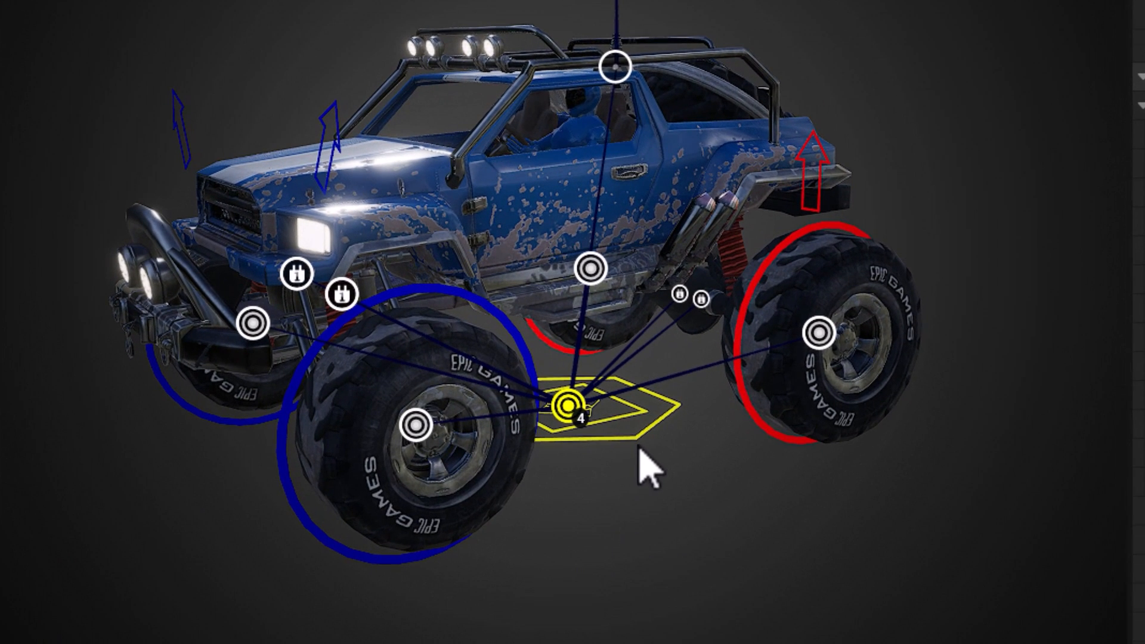
Step: Test the new wheel direction by moving the global control around in the preview, and undo the move
{"action": "left_click_drag", "start_coordinate": [607, 523], "coordinate": [651, 525], "text": "alt"}
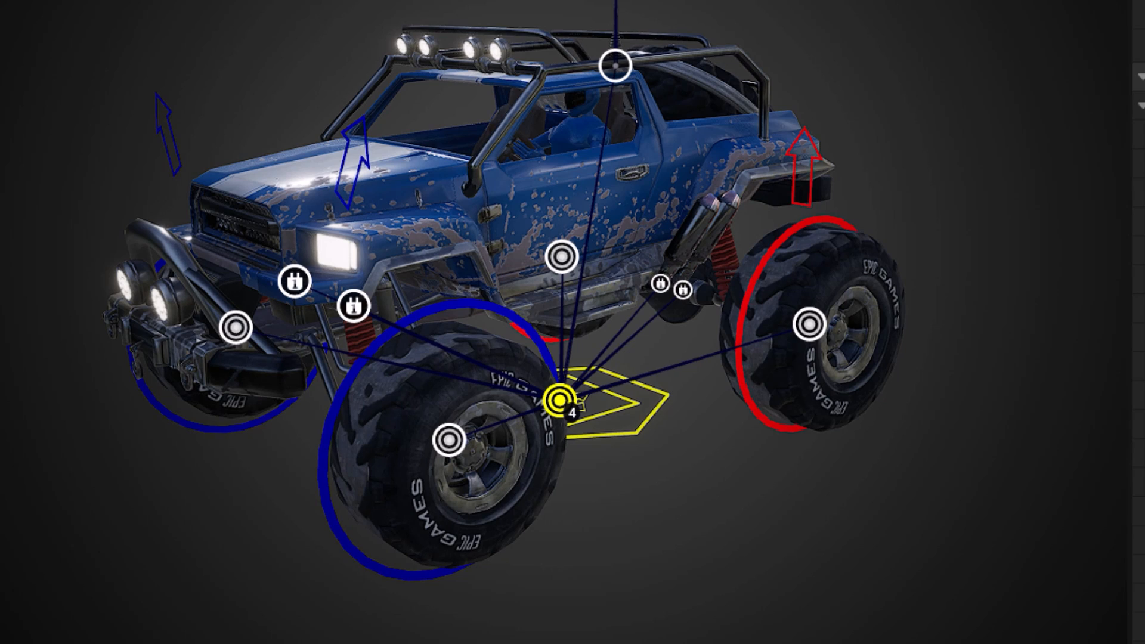
{"action": "left_click", "coordinate": [632, 434]}
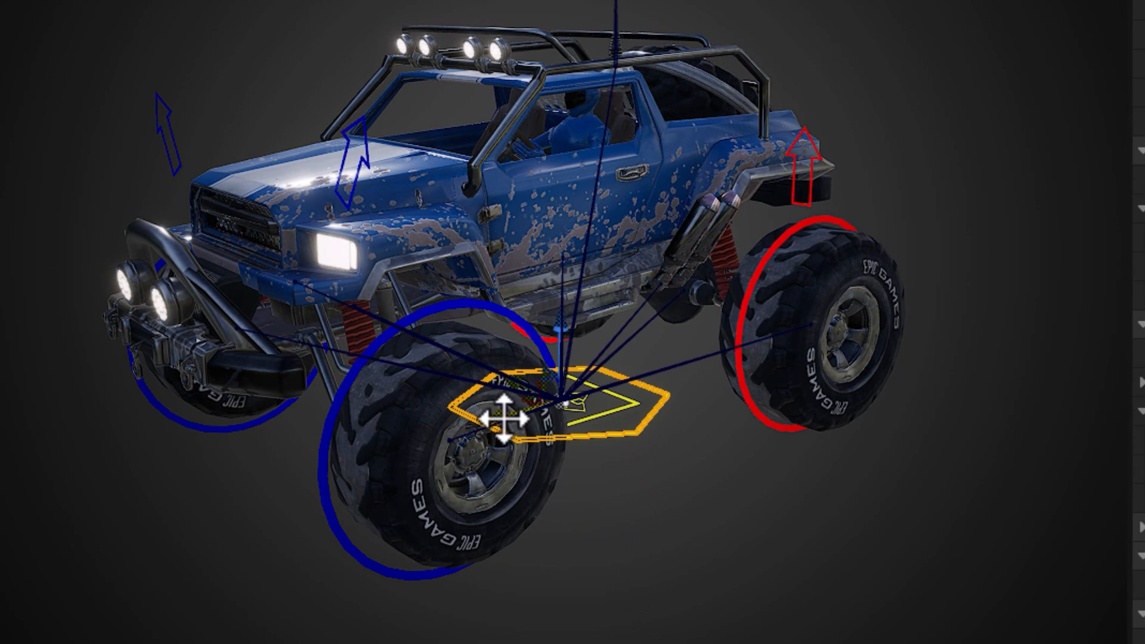
{"action": "left_click_drag", "start_coordinate": [504, 418], "coordinate": [447, 550]}
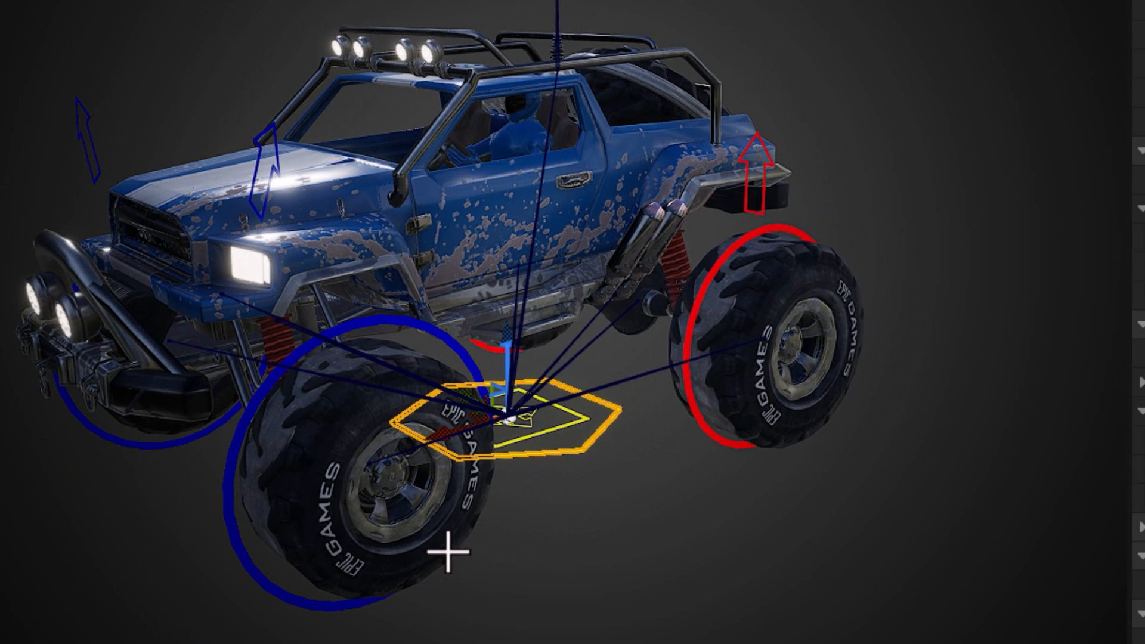
{"action": "key", "text": "ctrl+z"}
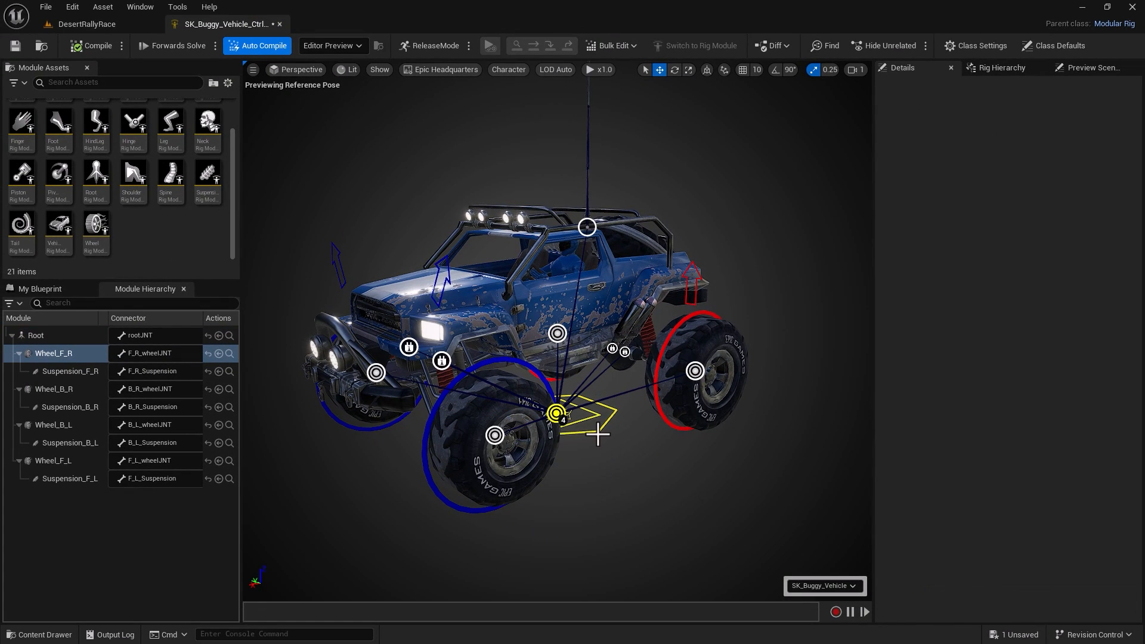
Step: Enable Invert on the Wheel_F_L module and compile the rig
{"action": "left_click", "coordinate": [50, 460]}
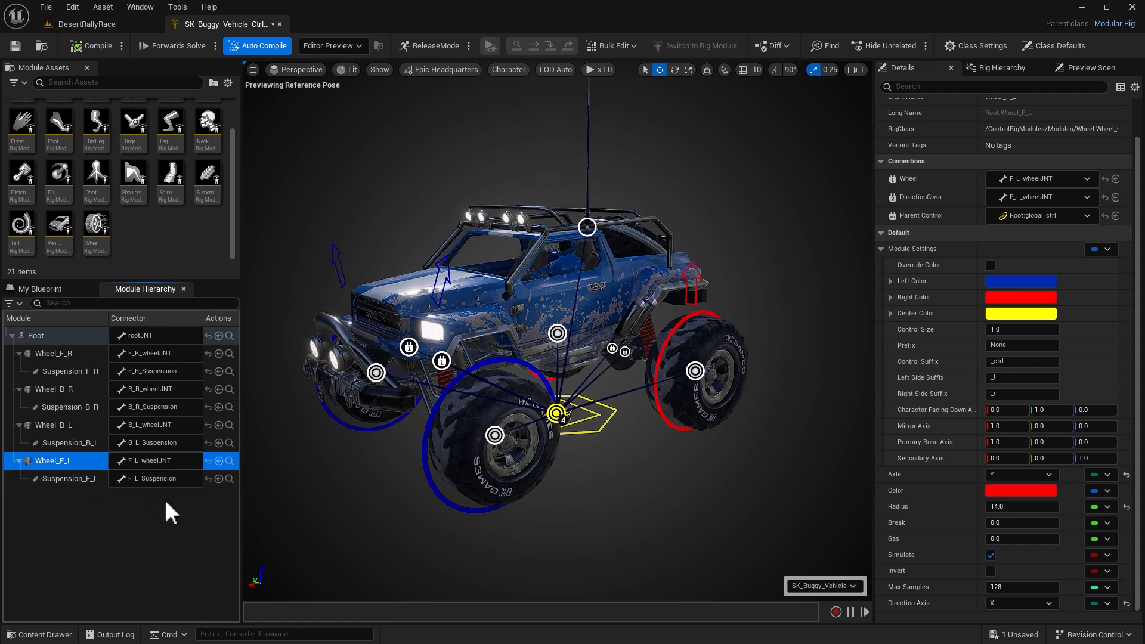
{"action": "left_click", "coordinate": [990, 571]}
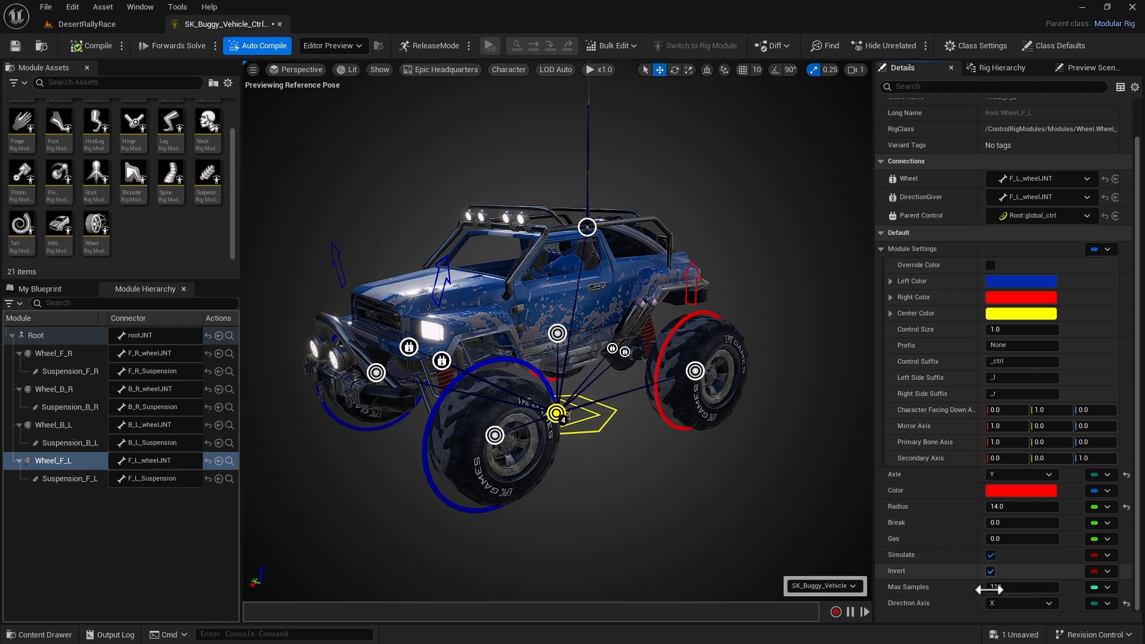
{"action": "left_click", "coordinate": [88, 51]}
Step: Test the inverted front-left wheel by moving global_ctrl, and undo that test move
{"action": "left_click", "coordinate": [596, 436]}
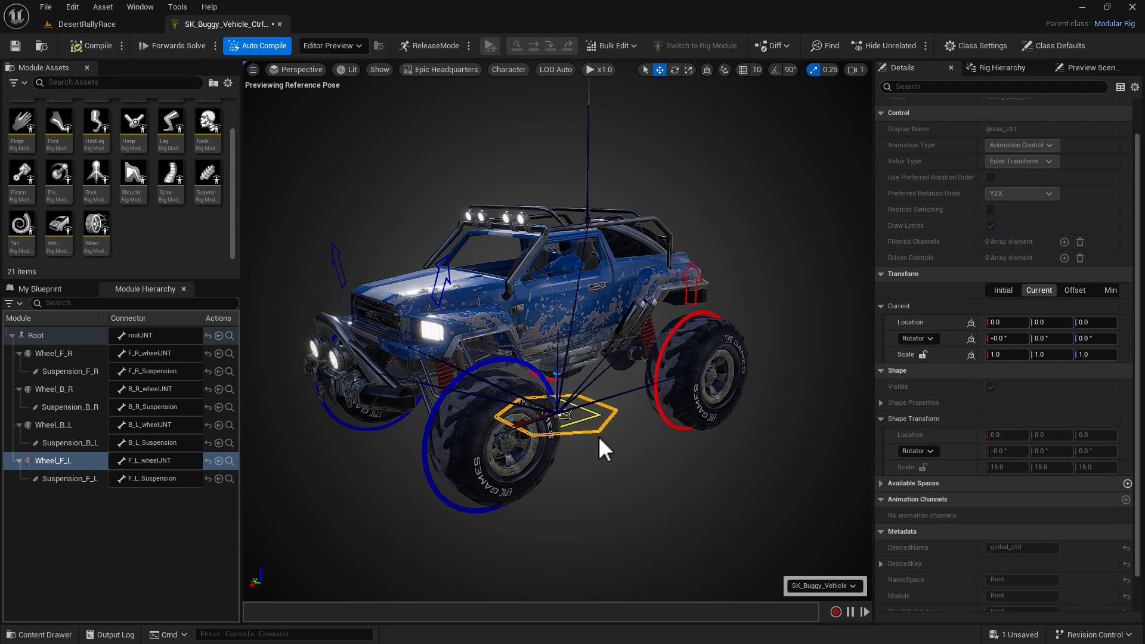
{"action": "left_click_drag", "start_coordinate": [520, 424], "coordinate": [545, 471]}
{"action": "key", "text": "ctrl+z"}
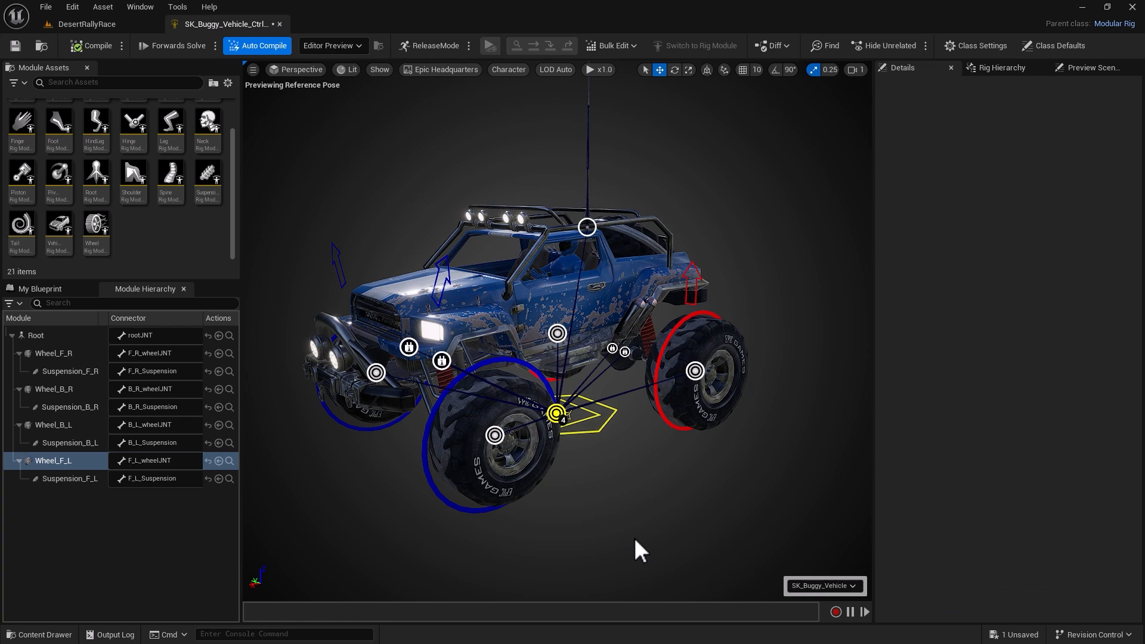
Step: Check the Wheel module's source folder and the Content Drawer's Show Engine Content and plugin content view options
{"action": "left_click", "coordinate": [94, 228]}
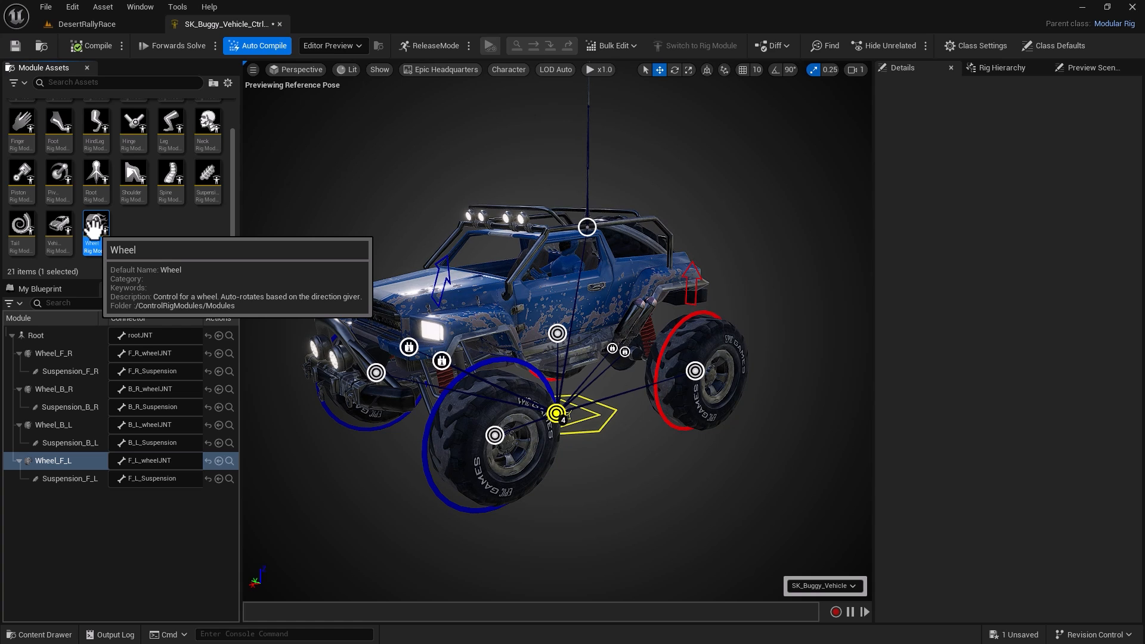
{"action": "left_click", "coordinate": [35, 635]}
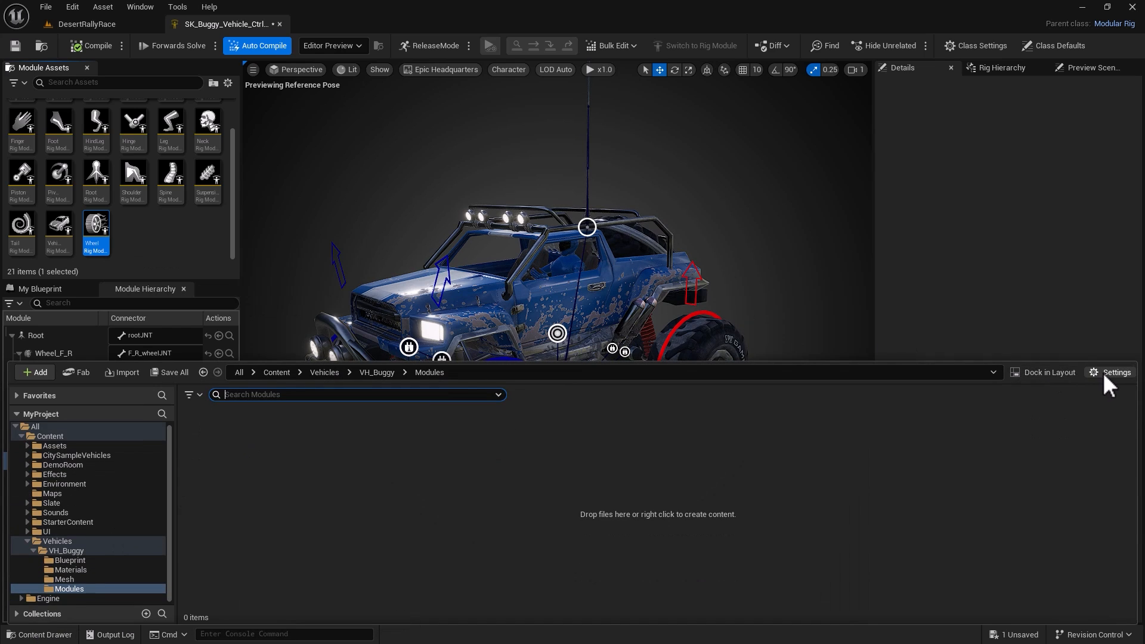
{"action": "left_click", "coordinate": [1104, 372]}
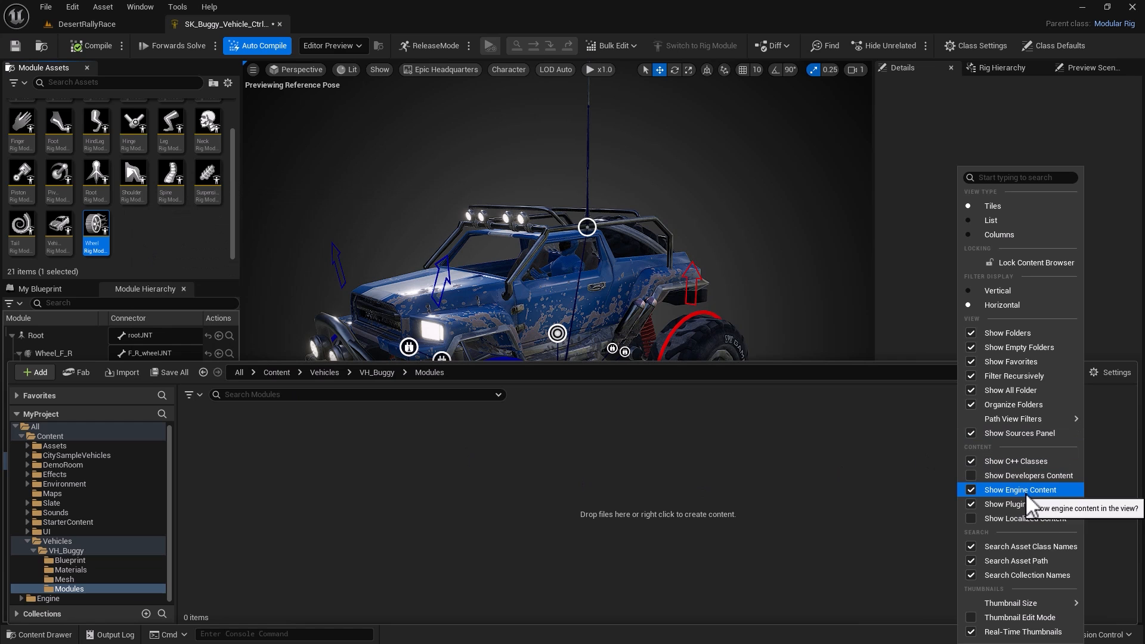
Step: Browse the Content Drawer to the Modules folder in Engine > Plugins > Control Rig Modules Content
{"action": "left_click", "coordinate": [23, 438]}
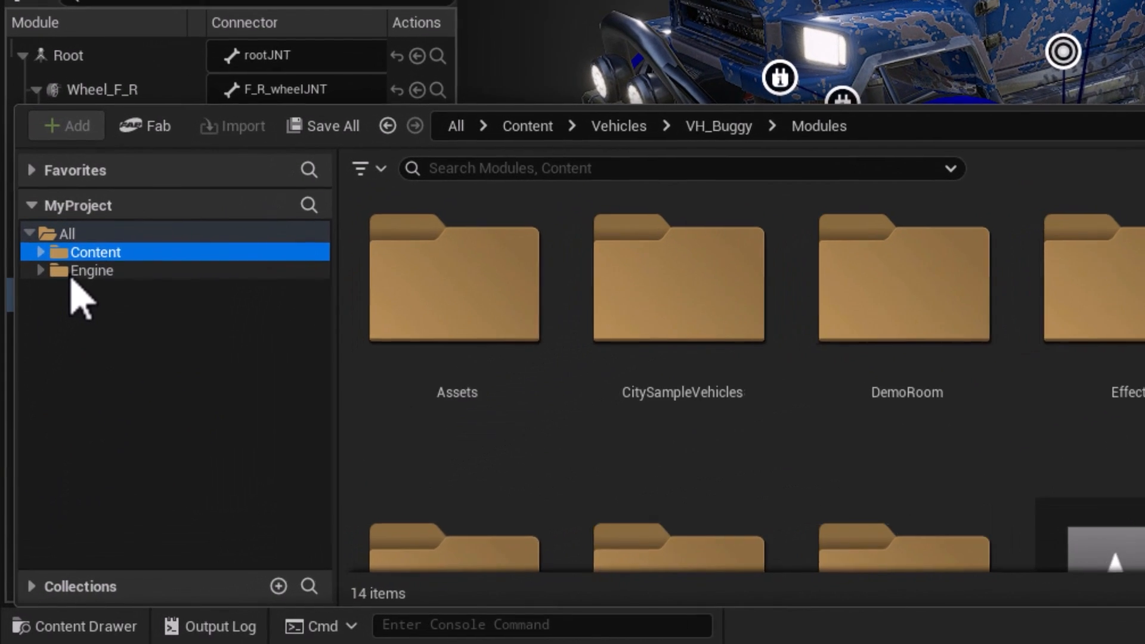
{"action": "left_click", "coordinate": [37, 447]}
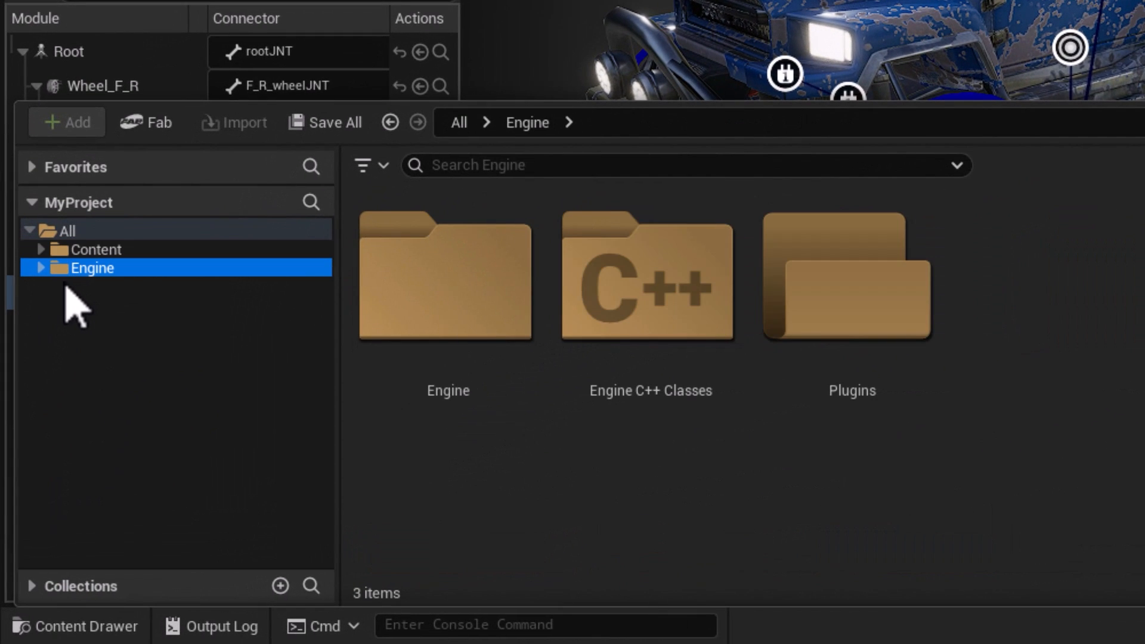
{"action": "double_click", "coordinate": [833, 289]}
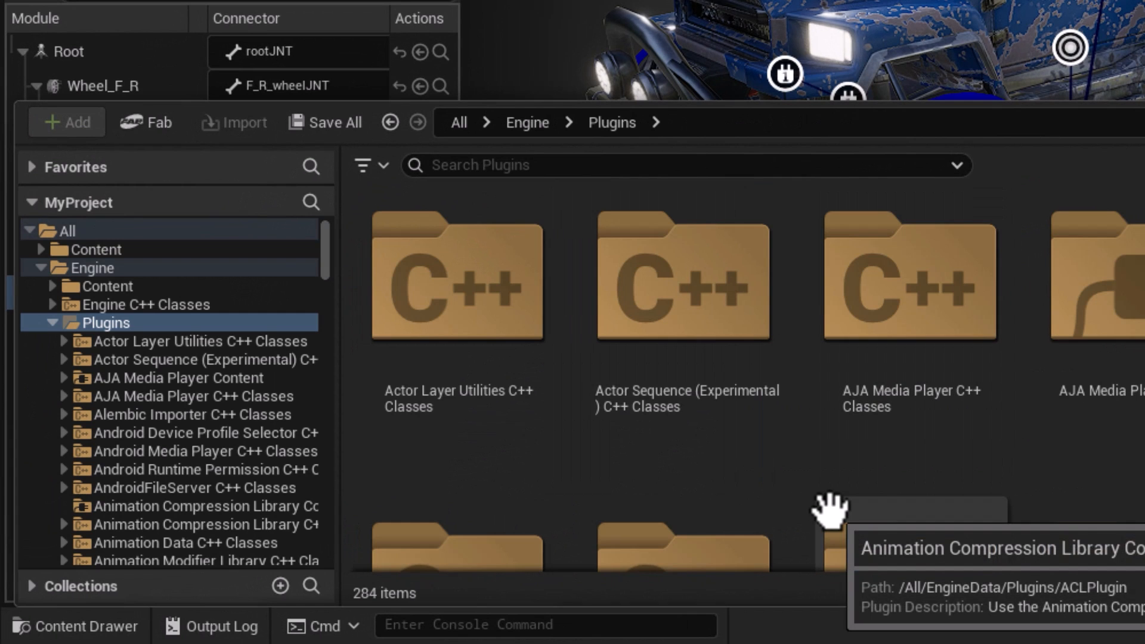
{"action": "left_click_drag", "start_coordinate": [326, 269], "coordinate": [330, 362]}
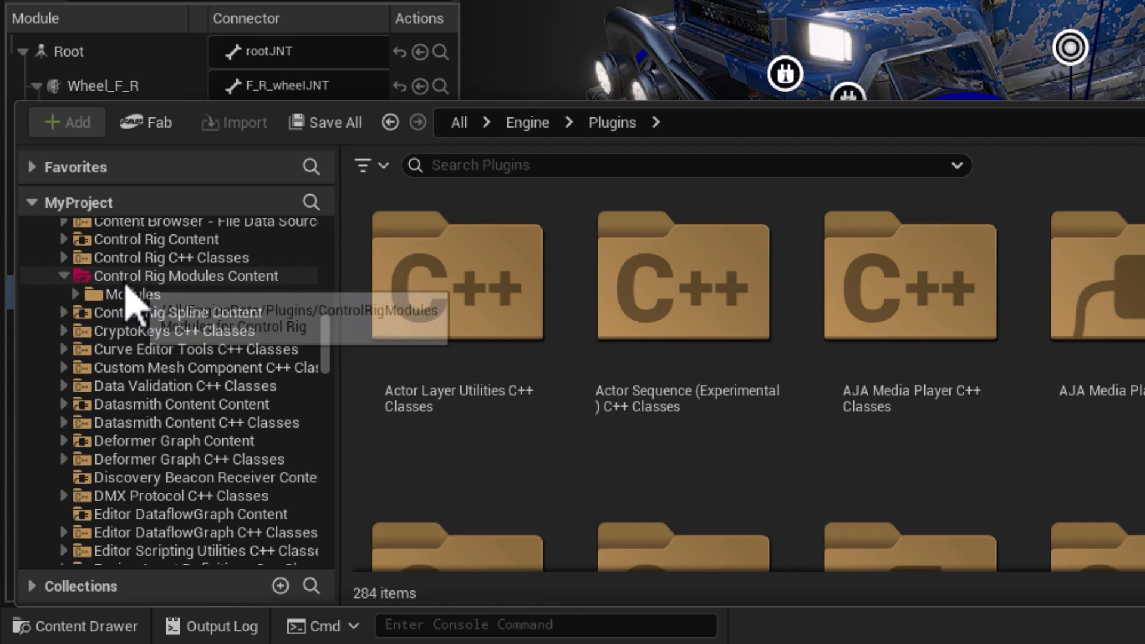
{"action": "left_click", "coordinate": [126, 279]}
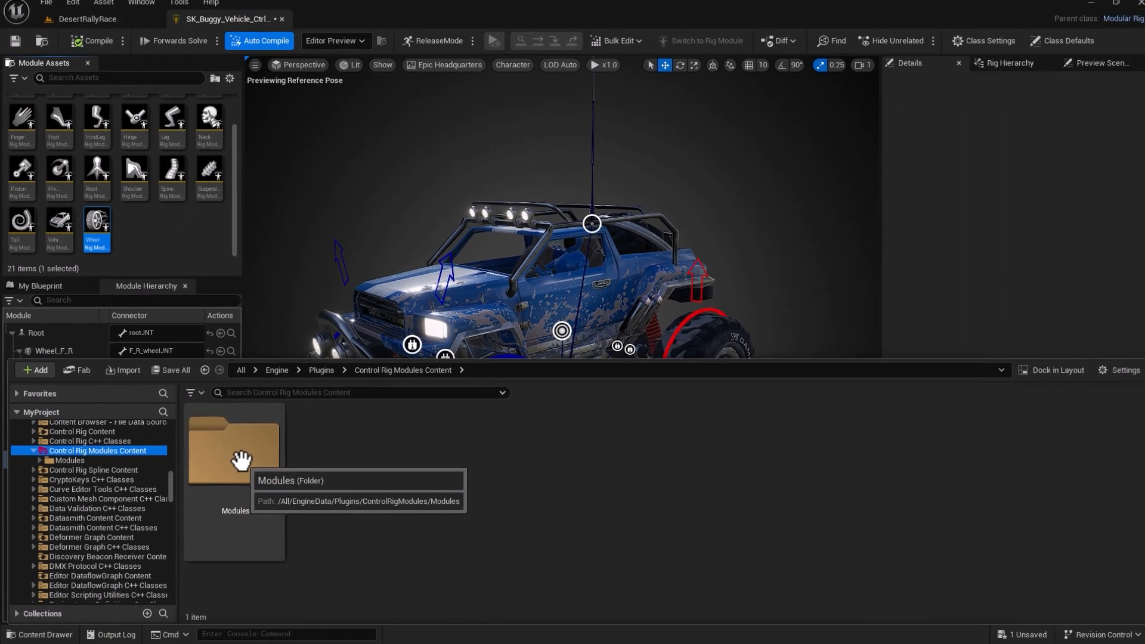
{"action": "double_click", "coordinate": [449, 283]}
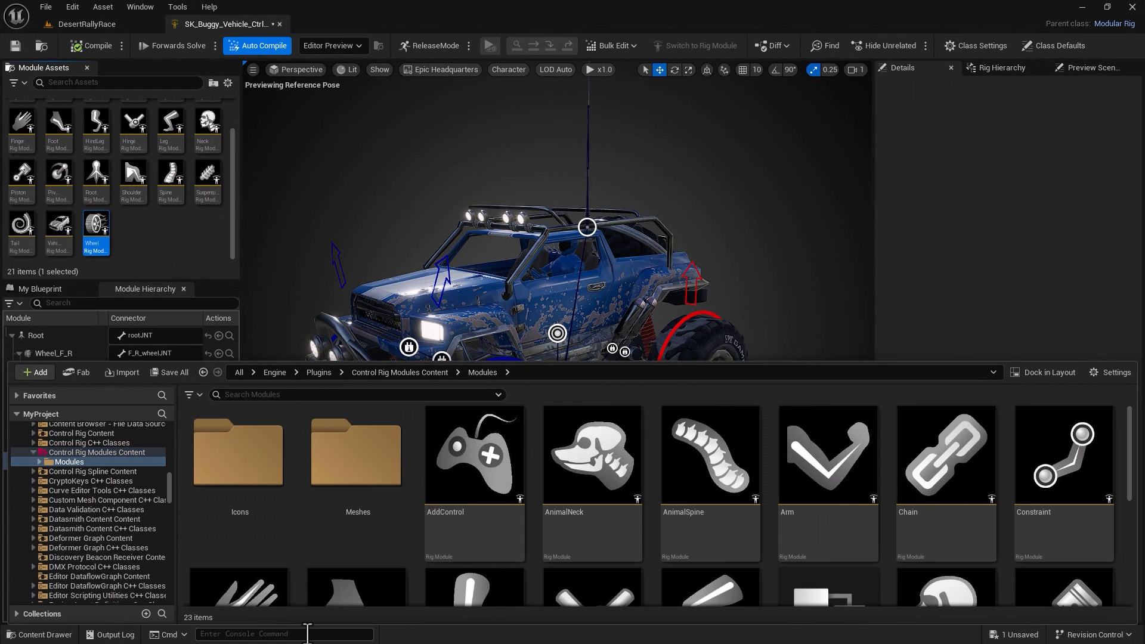
Step: Duplicate the Wheel rig module in the engine Modules folder and name the copy WheelX
{"action": "scroll", "coordinate": [614, 499], "scroll_direction": "down", "scroll_amount": 3}
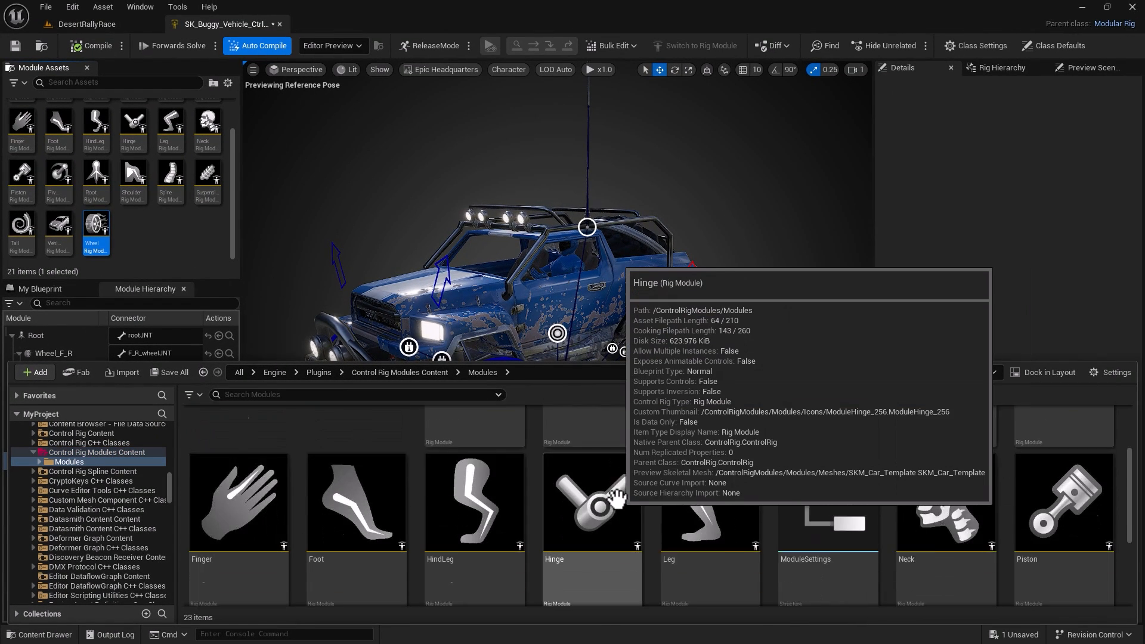
{"action": "scroll", "coordinate": [615, 498], "scroll_direction": "down", "scroll_amount": 5}
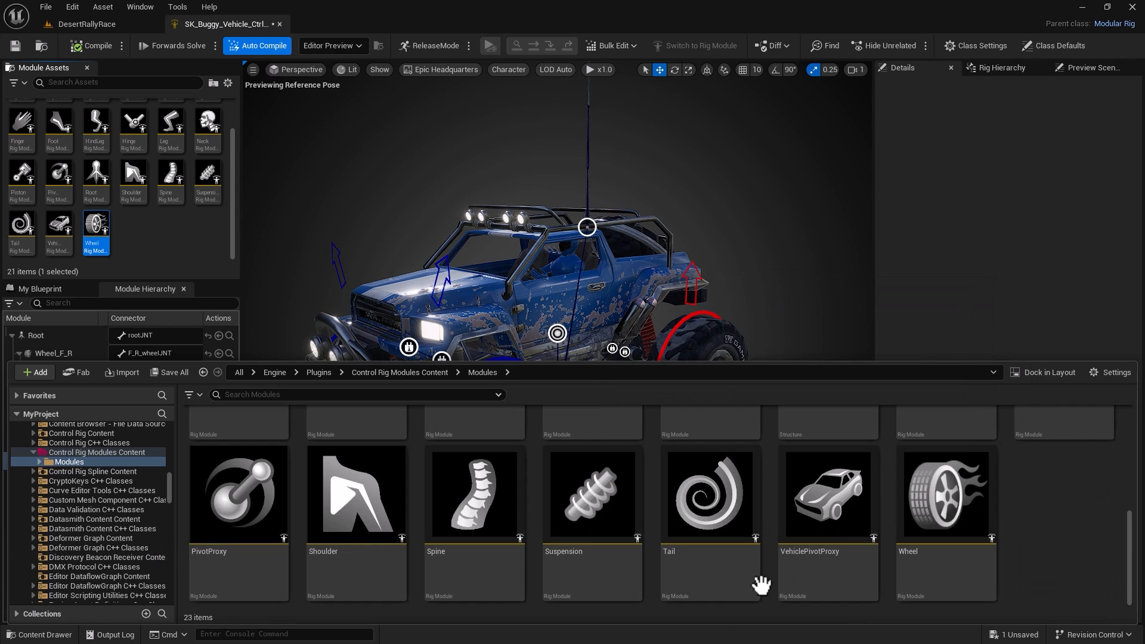
{"action": "left_click", "coordinate": [925, 495]}
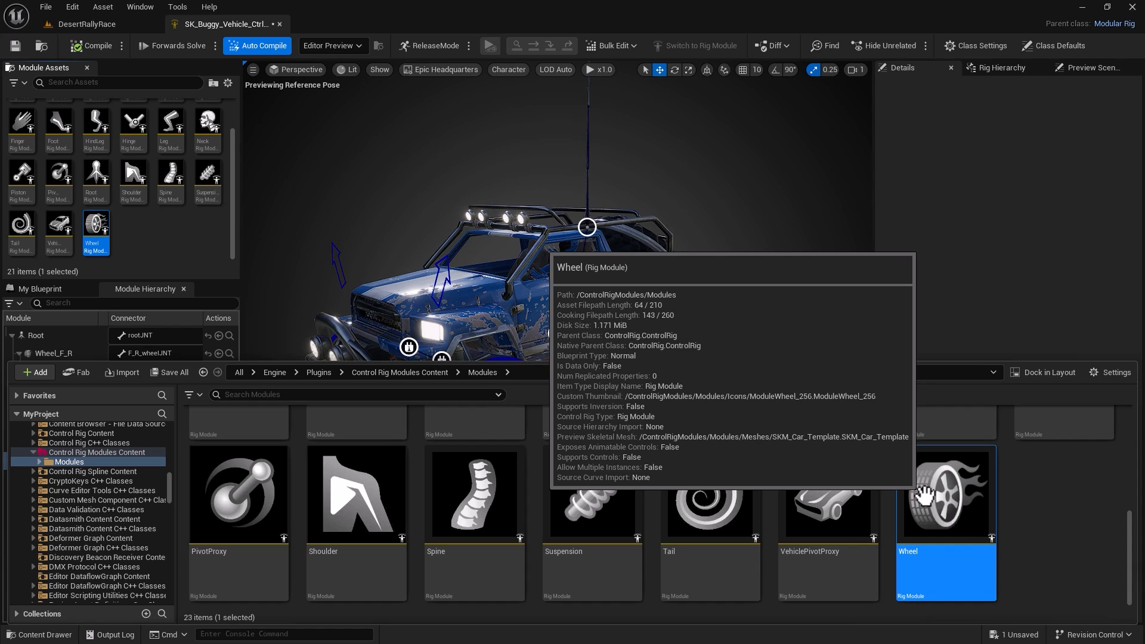
{"action": "key", "text": "ctrl+d"}
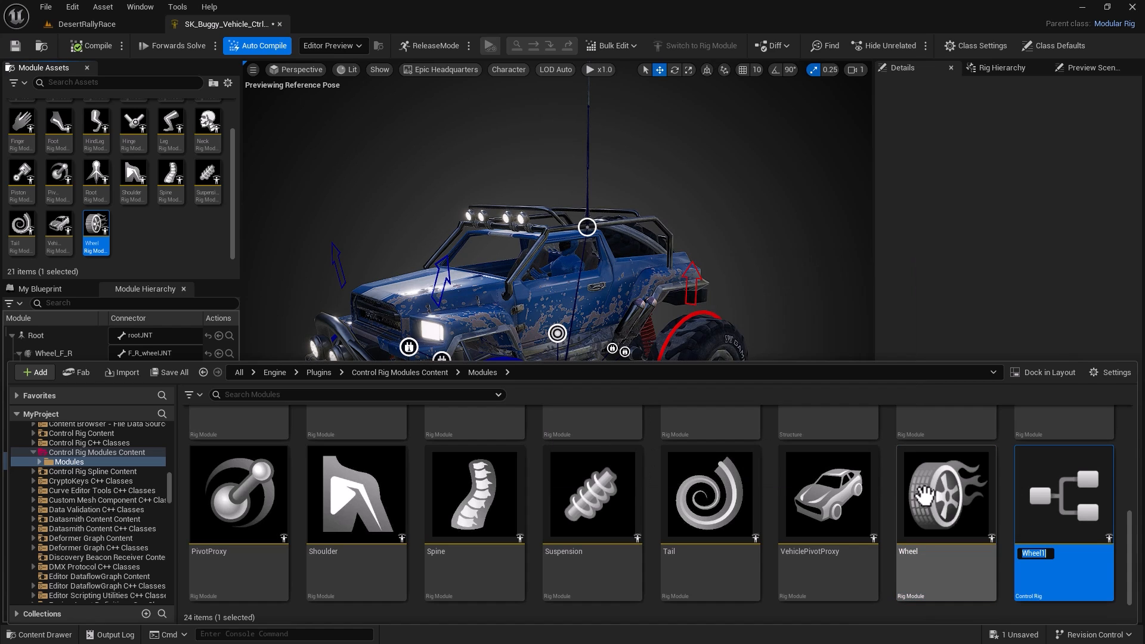
{"action": "key", "text": "End"}
{"action": "key", "text": "BackSpace"}
{"action": "type", "text": "X"}
{"action": "key", "text": "Return"}
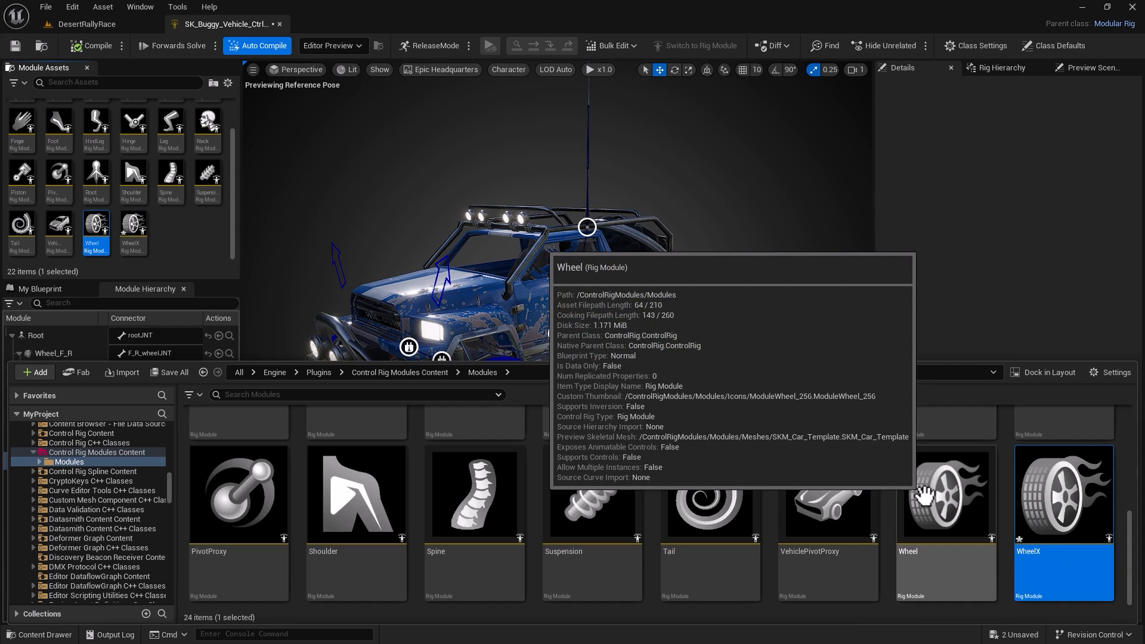
Step: Browse to the project's Modules folder under Content > Vehicles > VH_Buggy, leaving its location expanded in the folder tree
{"action": "left_click_drag", "start_coordinate": [170, 492], "coordinate": [167, 439]}
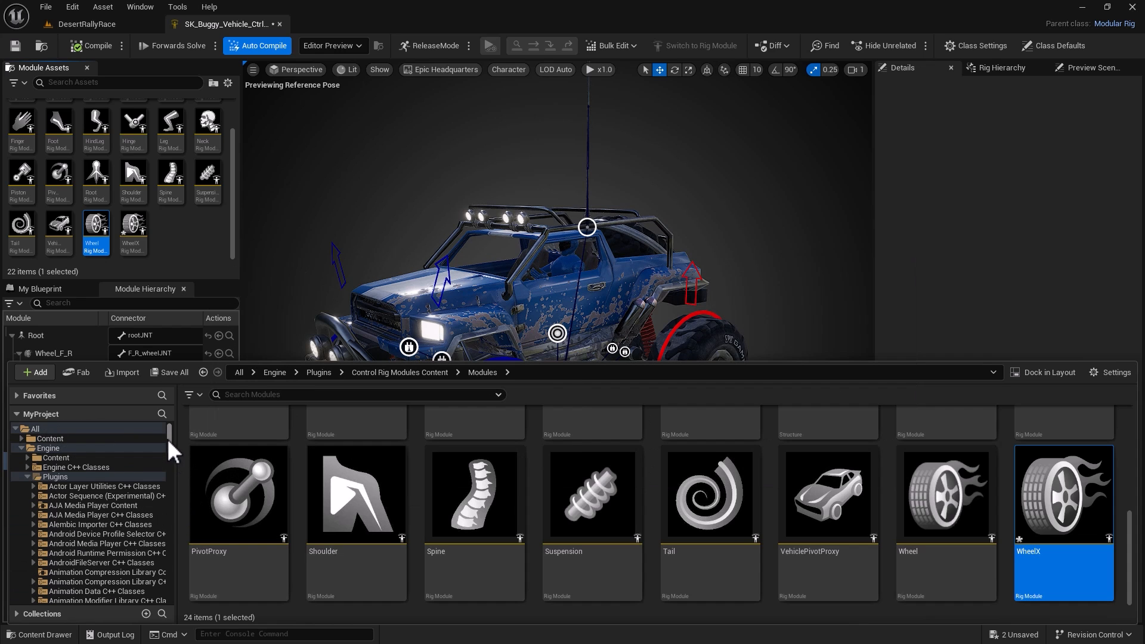
{"action": "left_click", "coordinate": [27, 457]}
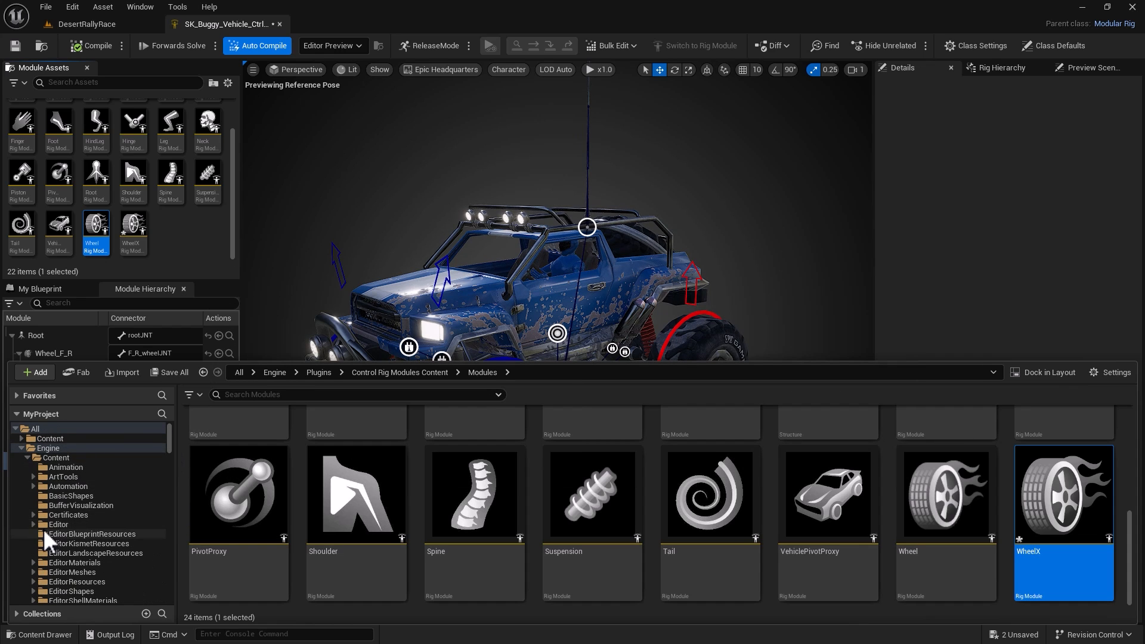
{"action": "scroll", "coordinate": [43, 529], "scroll_direction": "down", "scroll_amount": 5}
{"action": "scroll", "coordinate": [43, 530], "scroll_direction": "up", "scroll_amount": 5}
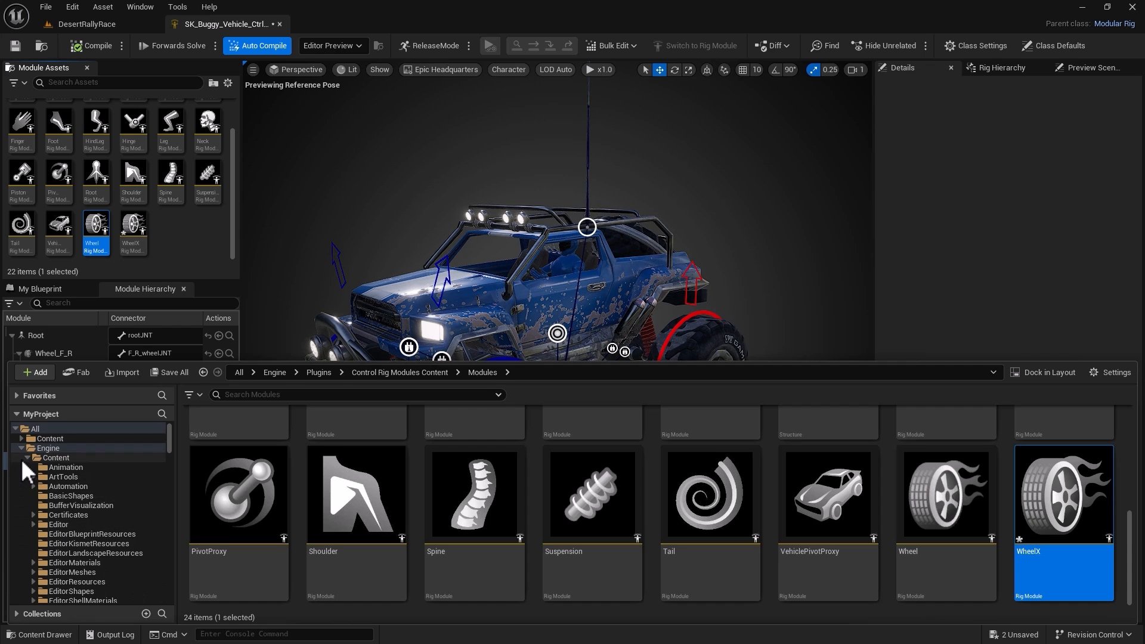
{"action": "left_click", "coordinate": [20, 449]}
{"action": "left_click", "coordinate": [21, 438]}
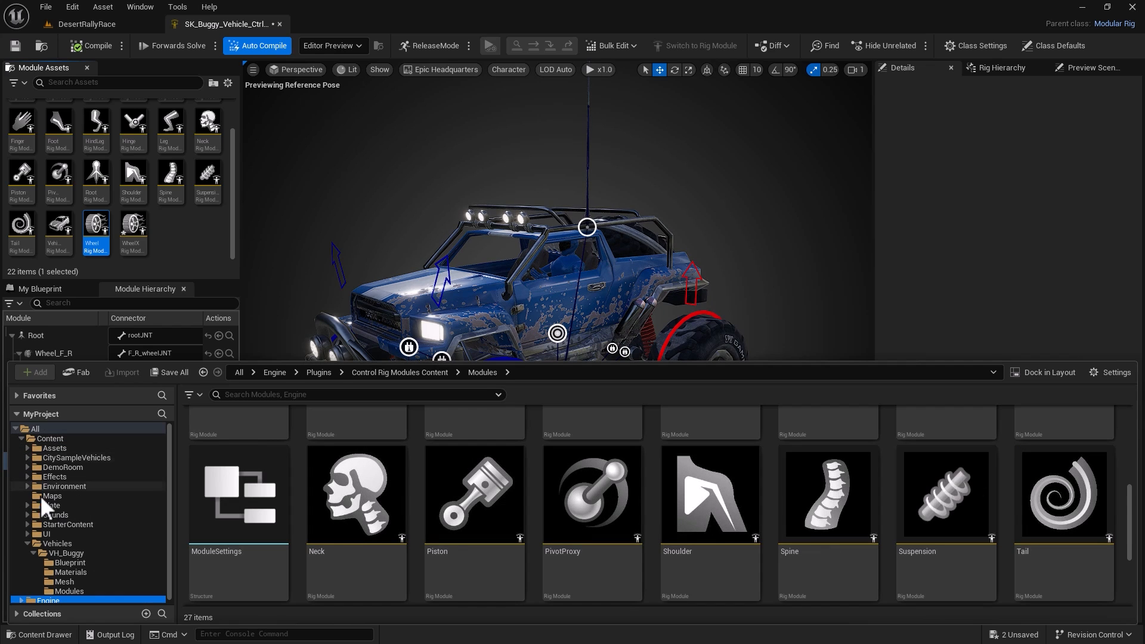
{"action": "double_click", "coordinate": [53, 544]}
{"action": "left_click", "coordinate": [54, 552]}
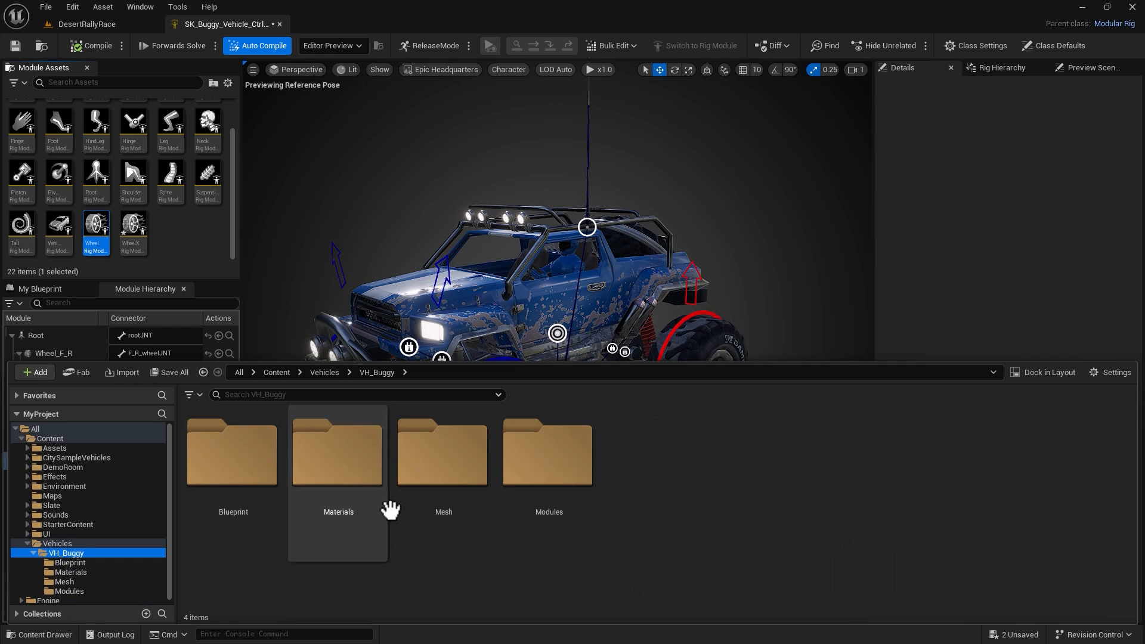
{"action": "double_click", "coordinate": [540, 464]}
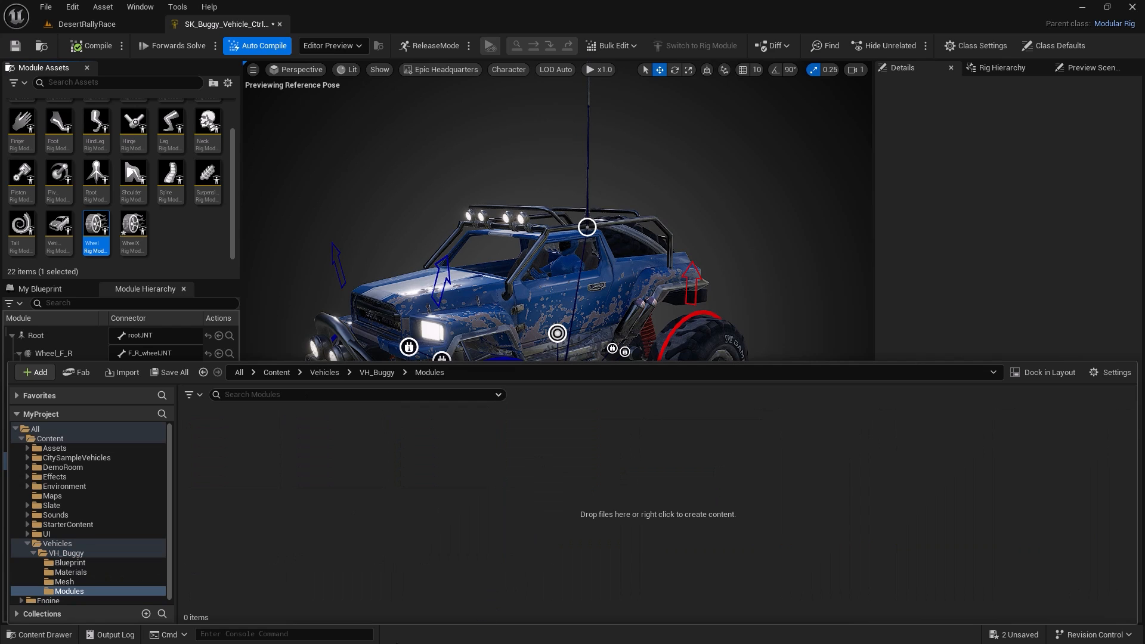
{"action": "left_click", "coordinate": [74, 591]}
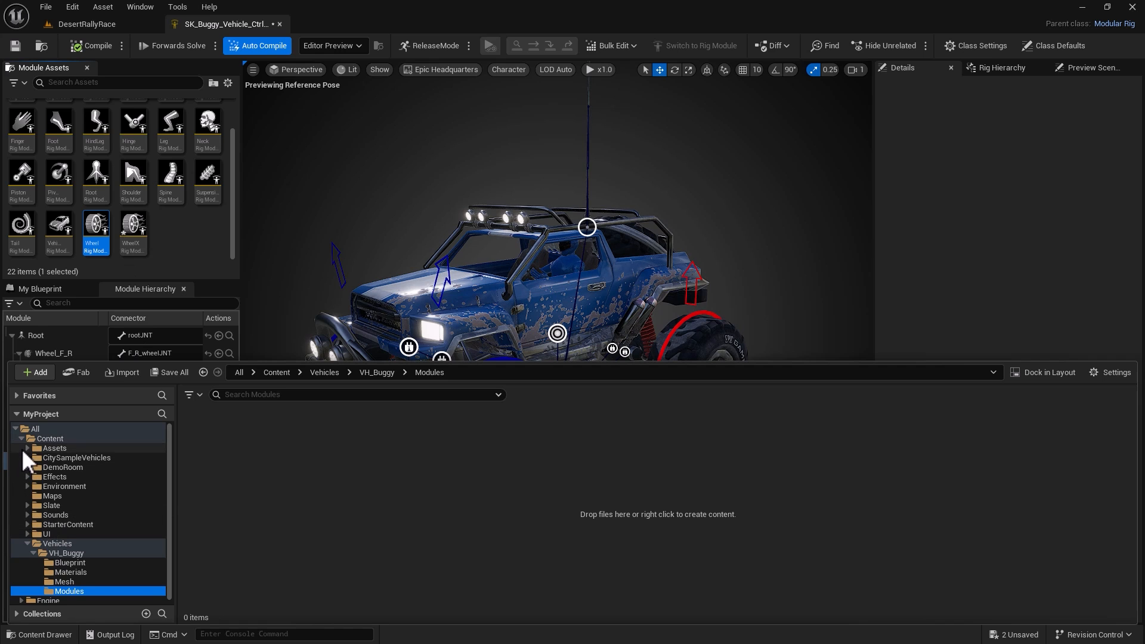
Step: Move WheelX from the Control Rig Modules Content plugin's Modules folder to the project's VH_Buggy Modules folder
{"action": "left_click", "coordinate": [19, 599]}
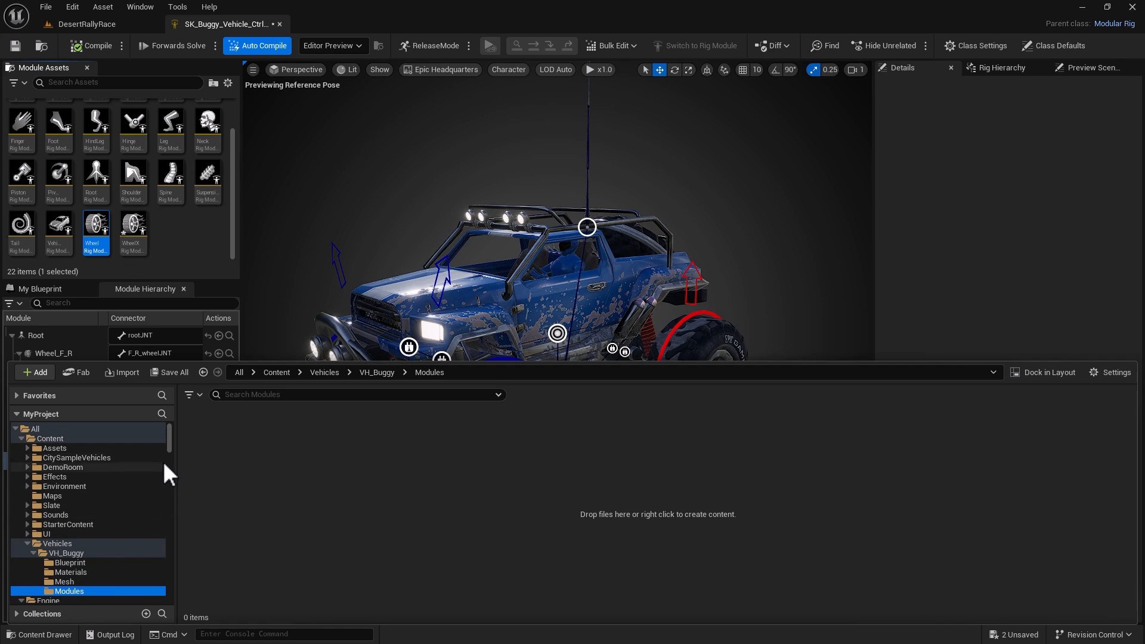
{"action": "left_click_drag", "start_coordinate": [168, 442], "coordinate": [173, 509]}
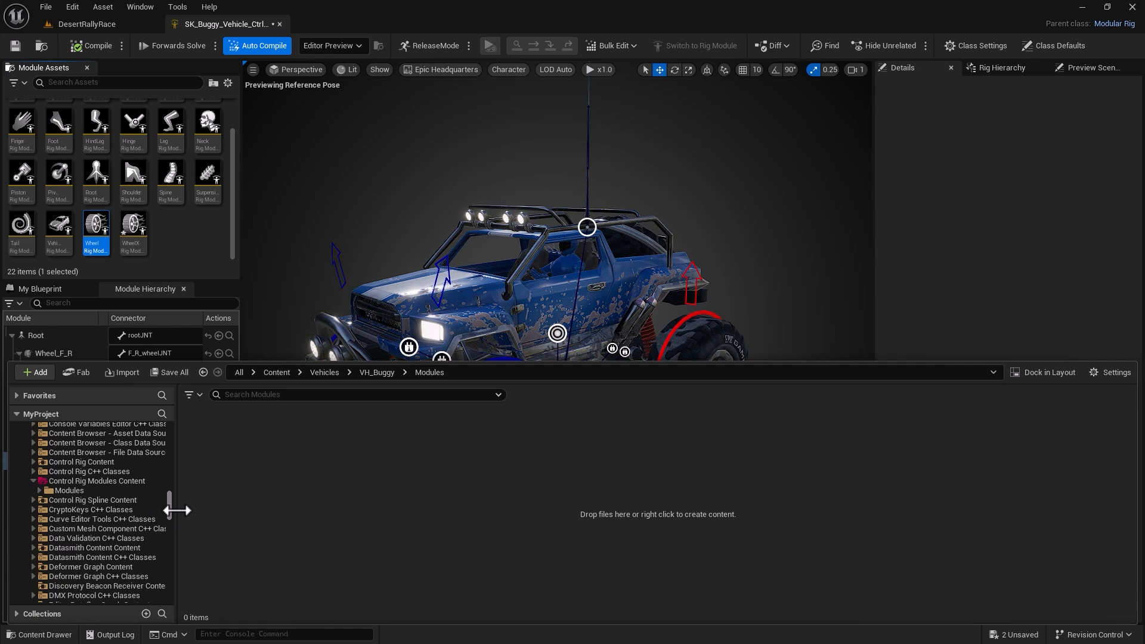
{"action": "left_click", "coordinate": [68, 491]}
{"action": "scroll", "coordinate": [768, 546], "scroll_direction": "down", "scroll_amount": 5}
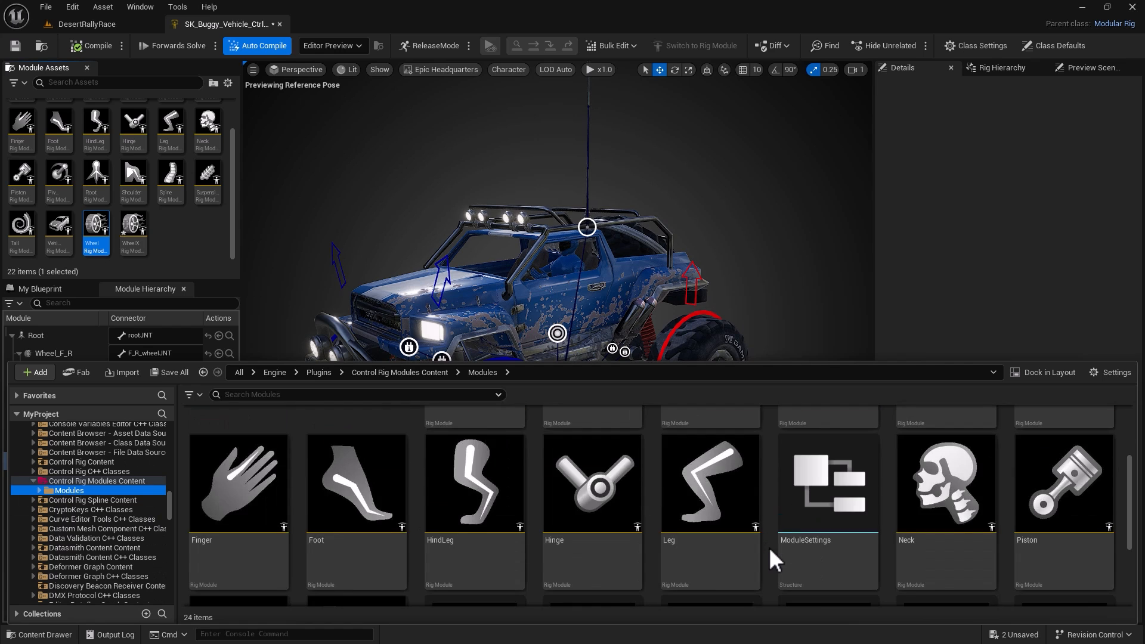
{"action": "left_click", "coordinate": [1066, 526]}
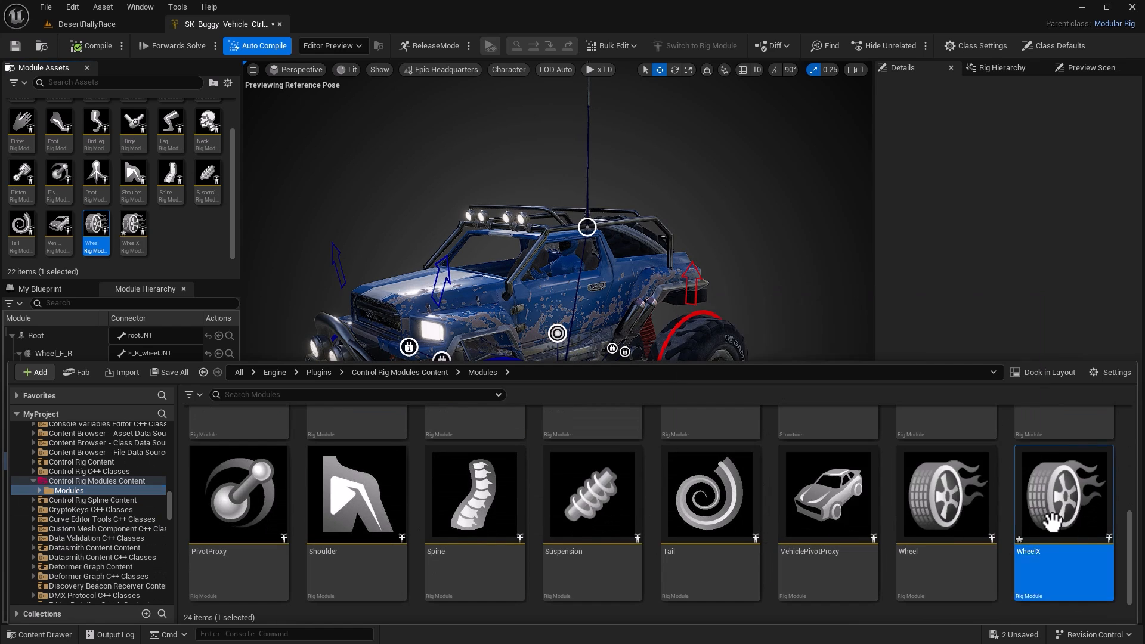
{"action": "left_click_drag", "start_coordinate": [170, 502], "coordinate": [173, 438]}
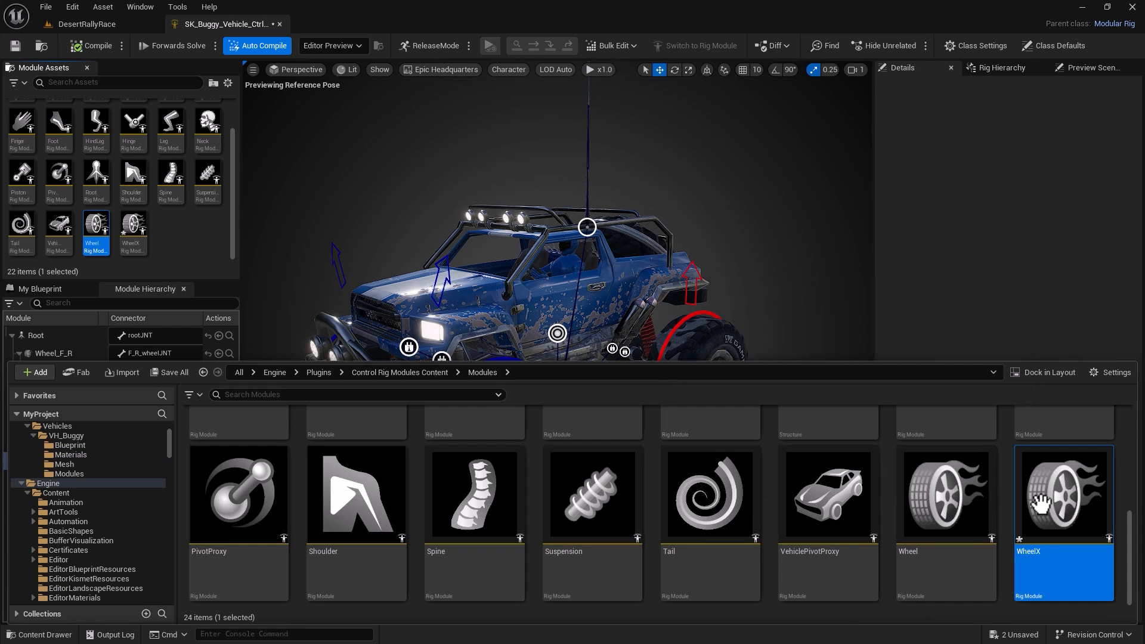
{"action": "left_click_drag", "start_coordinate": [1041, 498], "coordinate": [72, 471]}
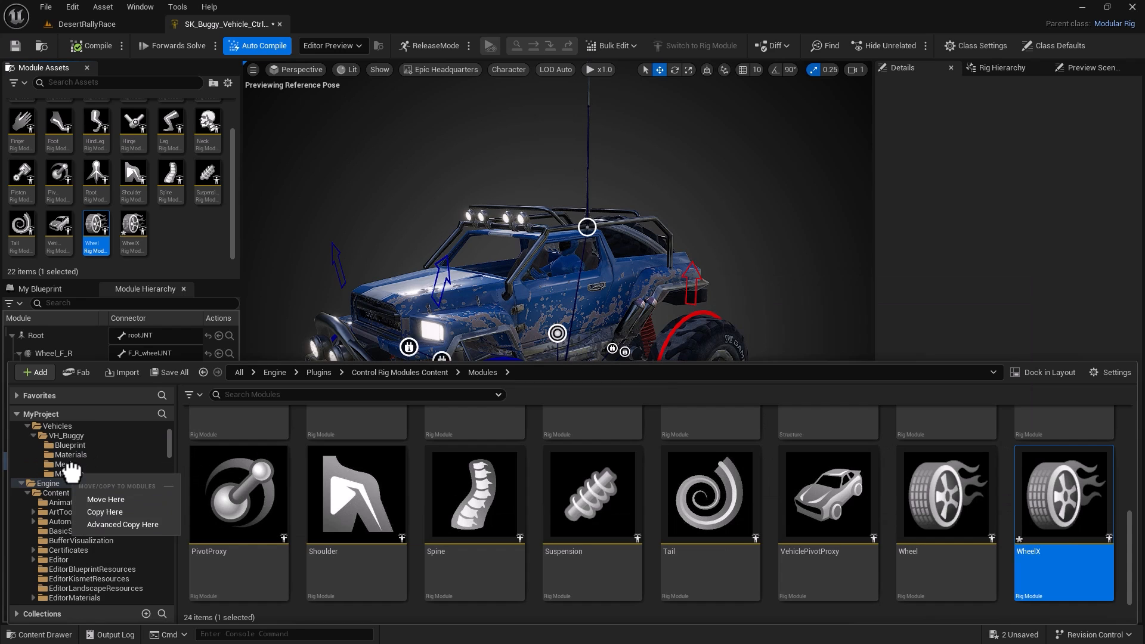
{"action": "left_click", "coordinate": [87, 499]}
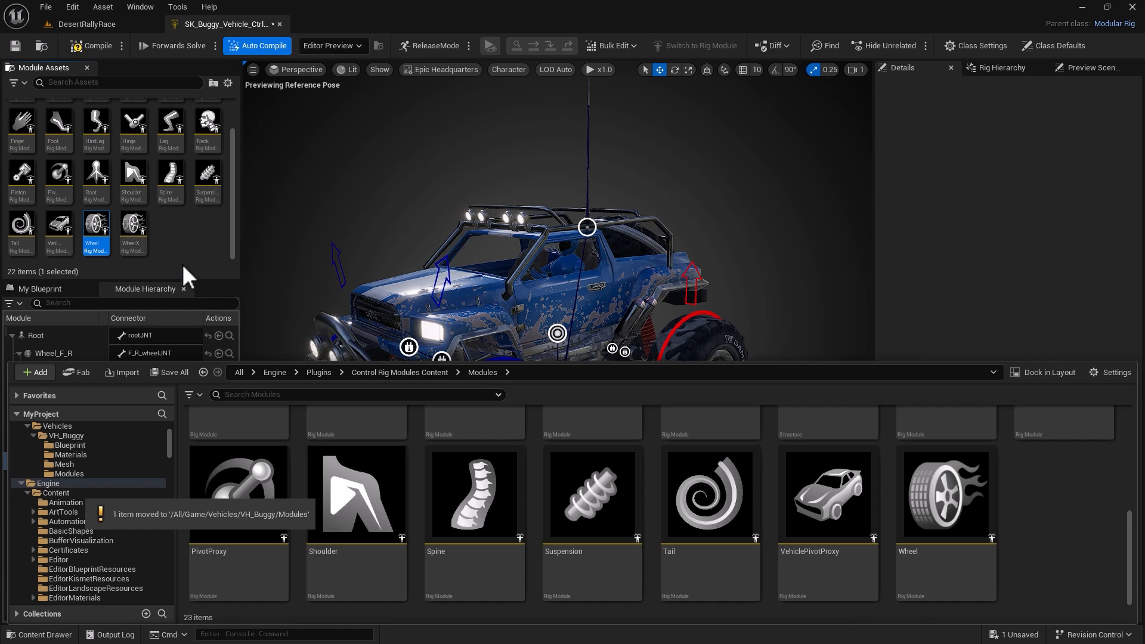
Step: Close the Content Drawer, make the Module Assets area taller and set its thumbnail size to Medium
{"action": "left_click", "coordinate": [40, 634]}
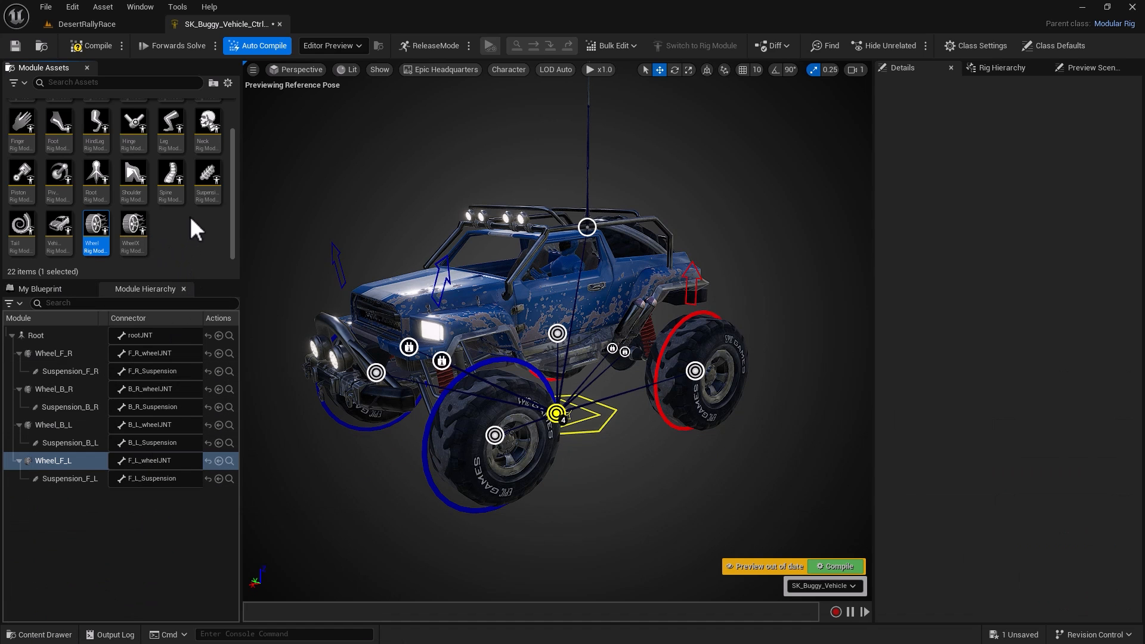
{"action": "left_click_drag", "start_coordinate": [203, 279], "coordinate": [211, 456]}
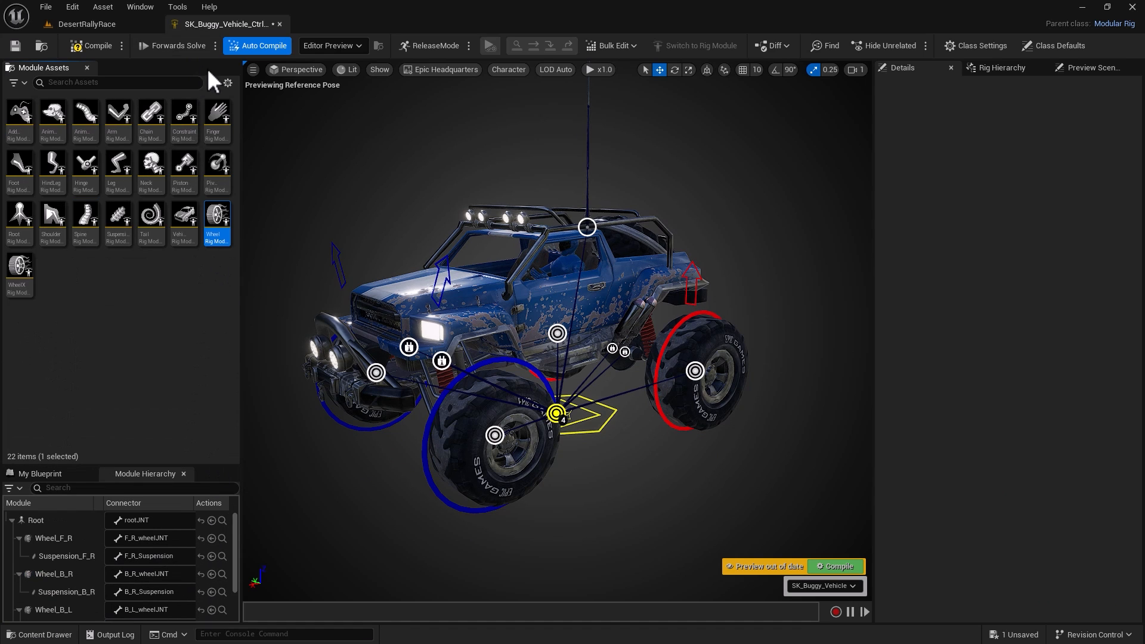
{"action": "left_click", "coordinate": [228, 82]}
{"action": "mouse_move", "coordinate": [293, 427]}
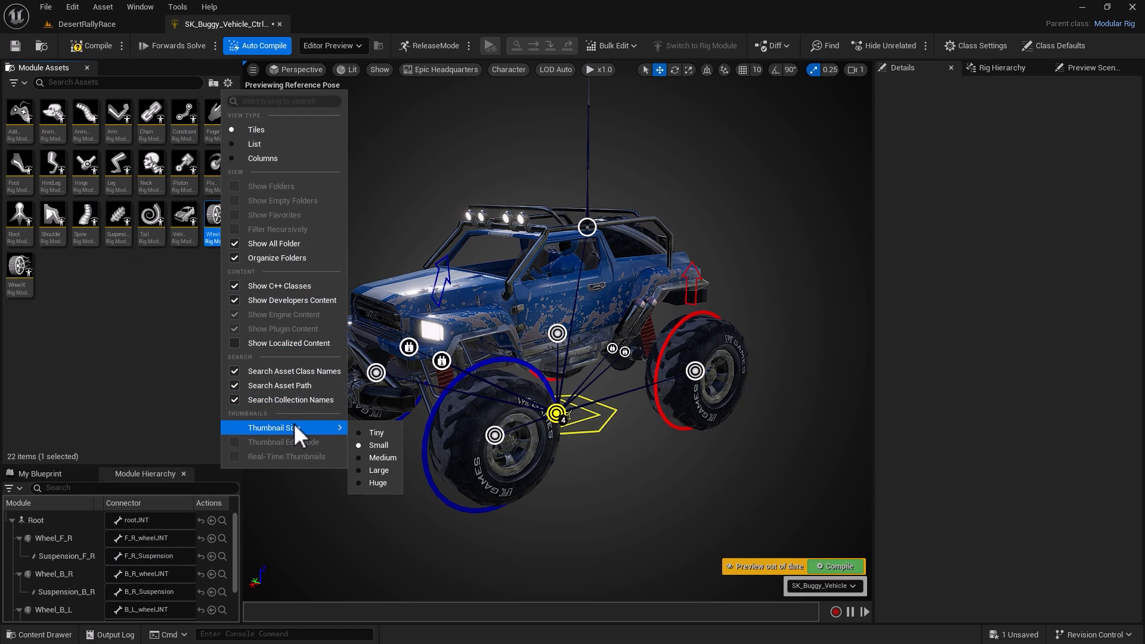
{"action": "left_click", "coordinate": [376, 457]}
Step: Open the WheelX rig module for editing and expand its Rig graph entry
{"action": "scroll", "coordinate": [176, 376], "scroll_direction": "down", "scroll_amount": 5}
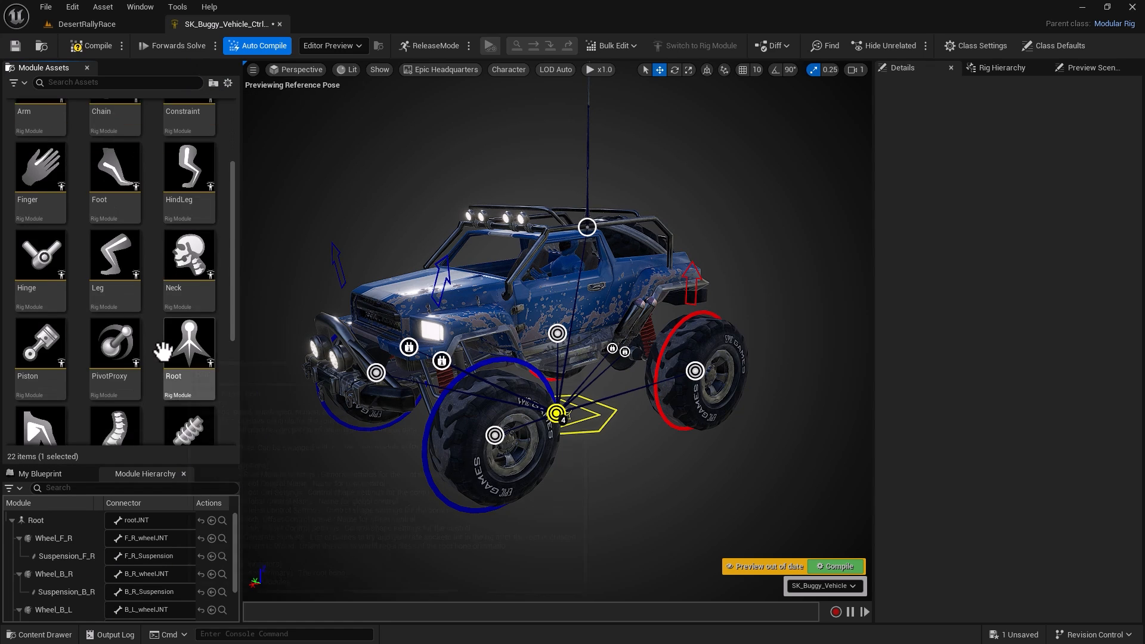
{"action": "left_click", "coordinate": [30, 421]}
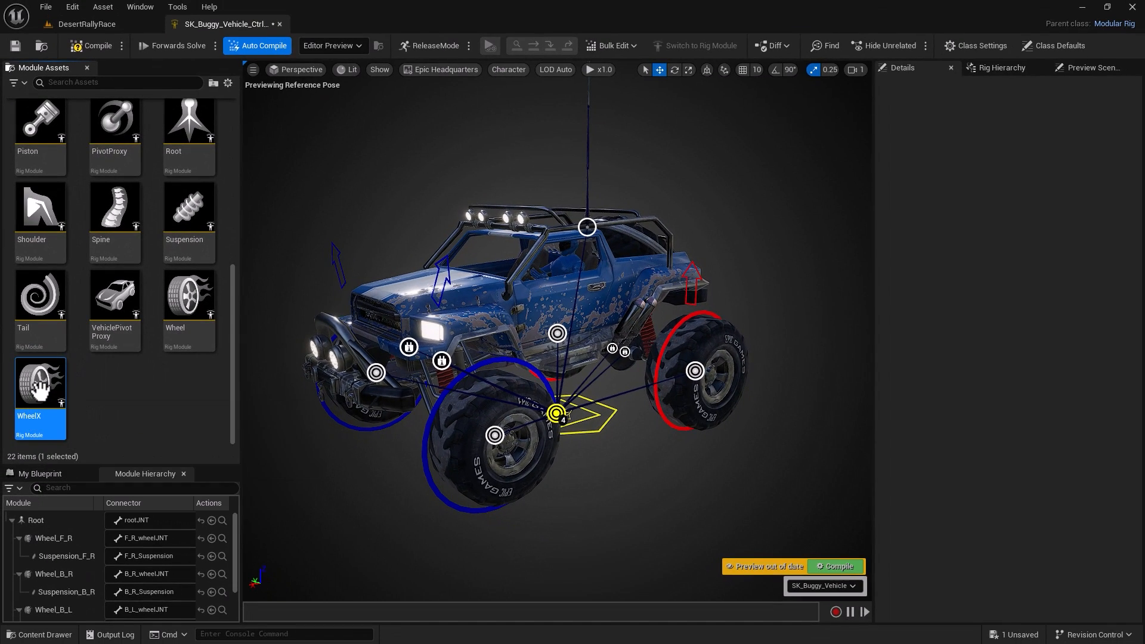
{"action": "double_click", "coordinate": [40, 393]}
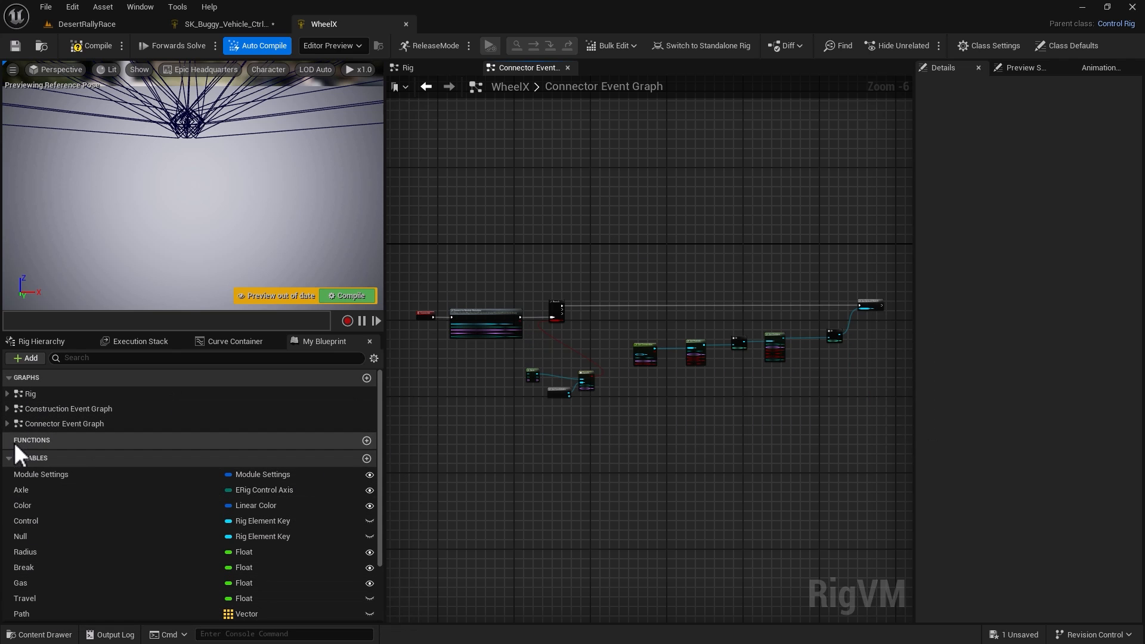
{"action": "left_click", "coordinate": [7, 394]}
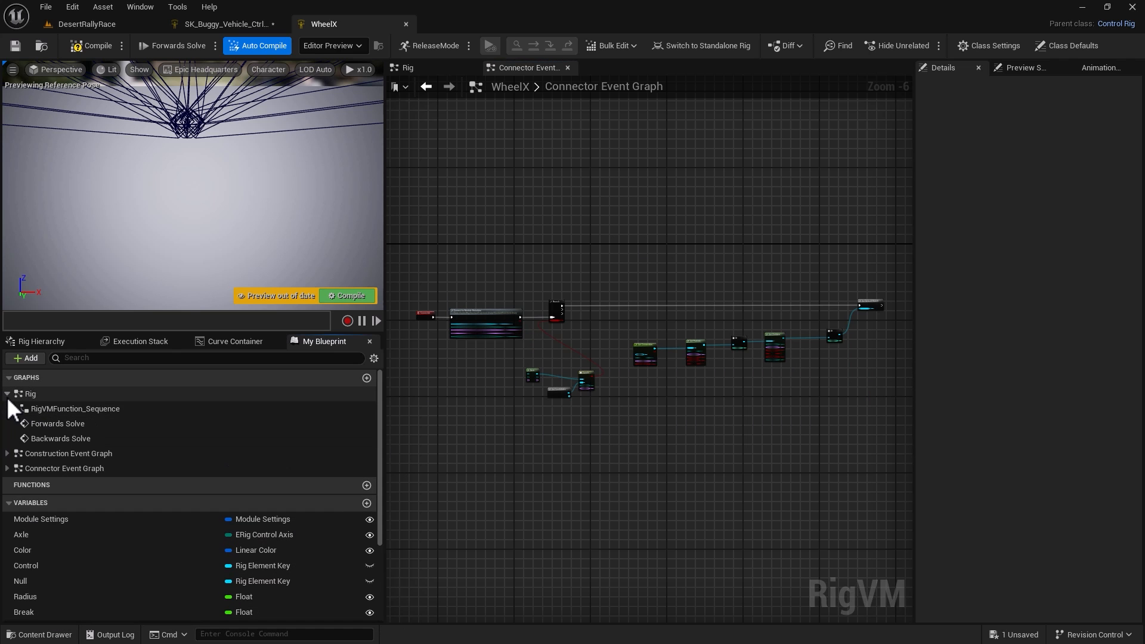
Step: Open the Forwards Solve event in the WheelX Rig graph and locate the Get DirectionAxis node in the Compute Rotation Axis section
{"action": "left_click", "coordinate": [57, 427]}
{"action": "left_click", "coordinate": [55, 443]}
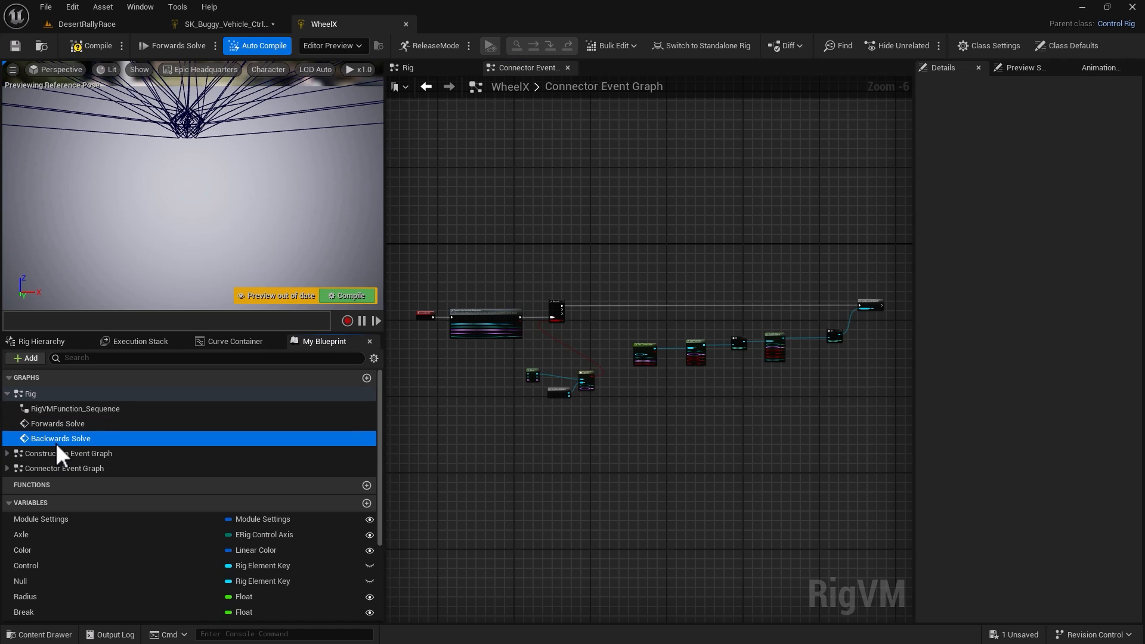
{"action": "left_click", "coordinate": [50, 425]}
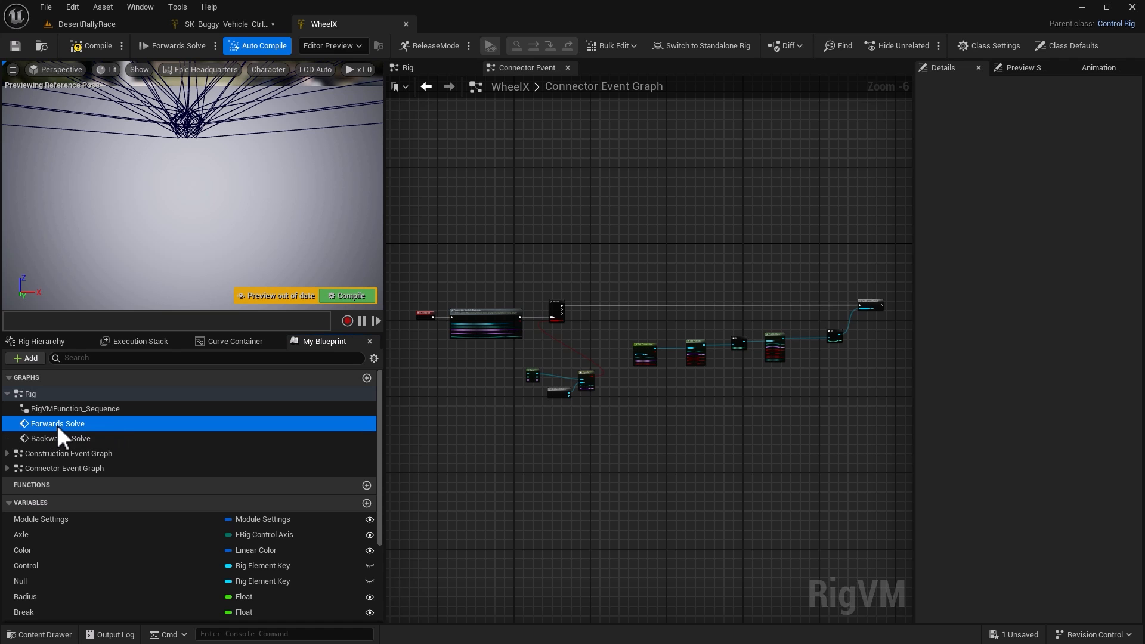
{"action": "double_click", "coordinate": [56, 424]}
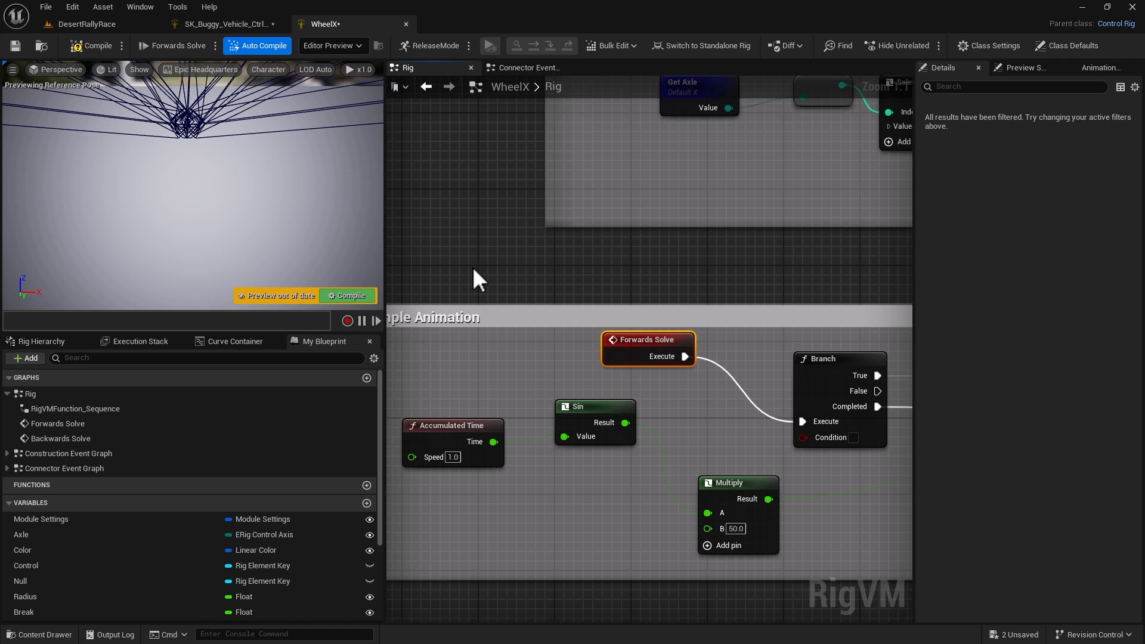
{"action": "scroll", "coordinate": [499, 233], "scroll_direction": "down", "scroll_amount": 5}
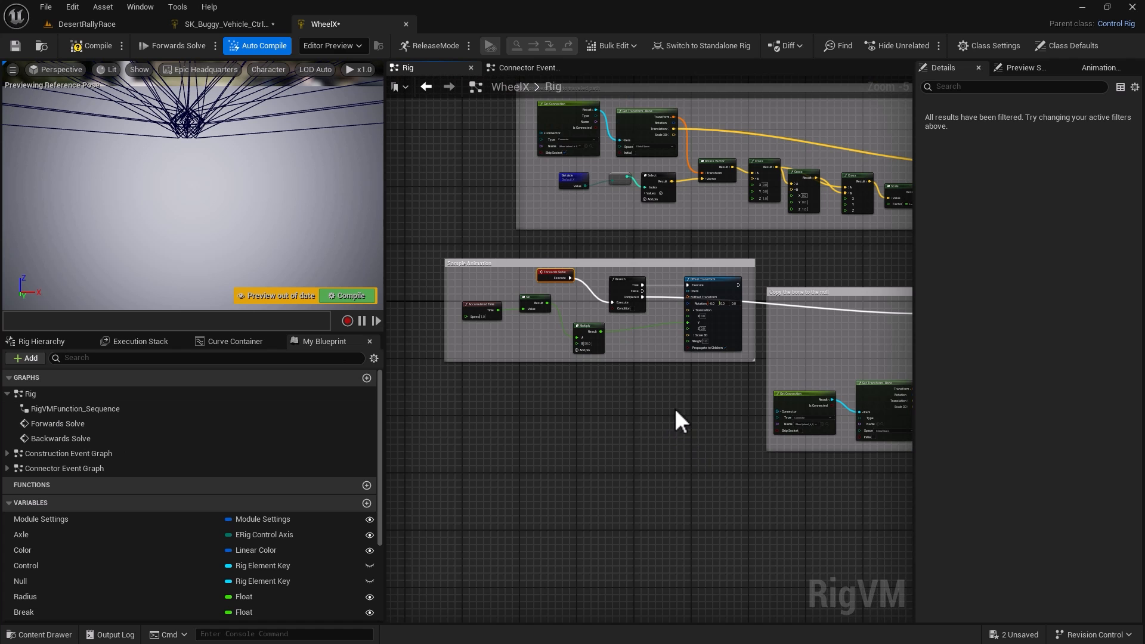
{"action": "right_click_drag", "start_coordinate": [655, 449], "coordinate": [443, 634]}
{"action": "scroll", "coordinate": [492, 251], "scroll_direction": "up", "scroll_amount": 4}
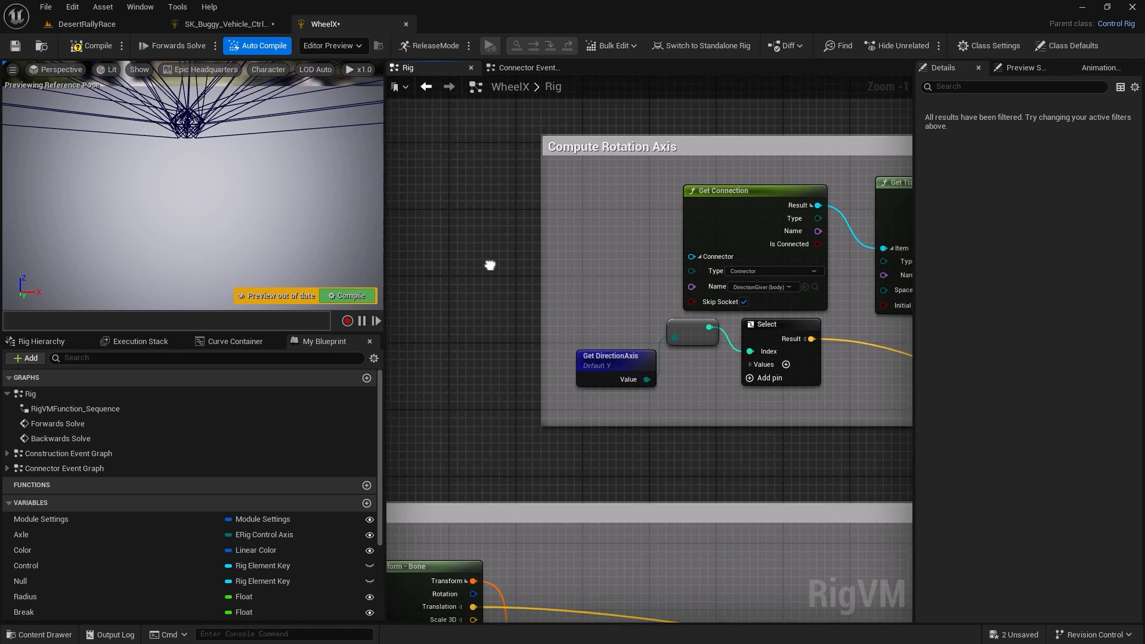
{"action": "right_click_drag", "start_coordinate": [489, 260], "coordinate": [308, 293]}
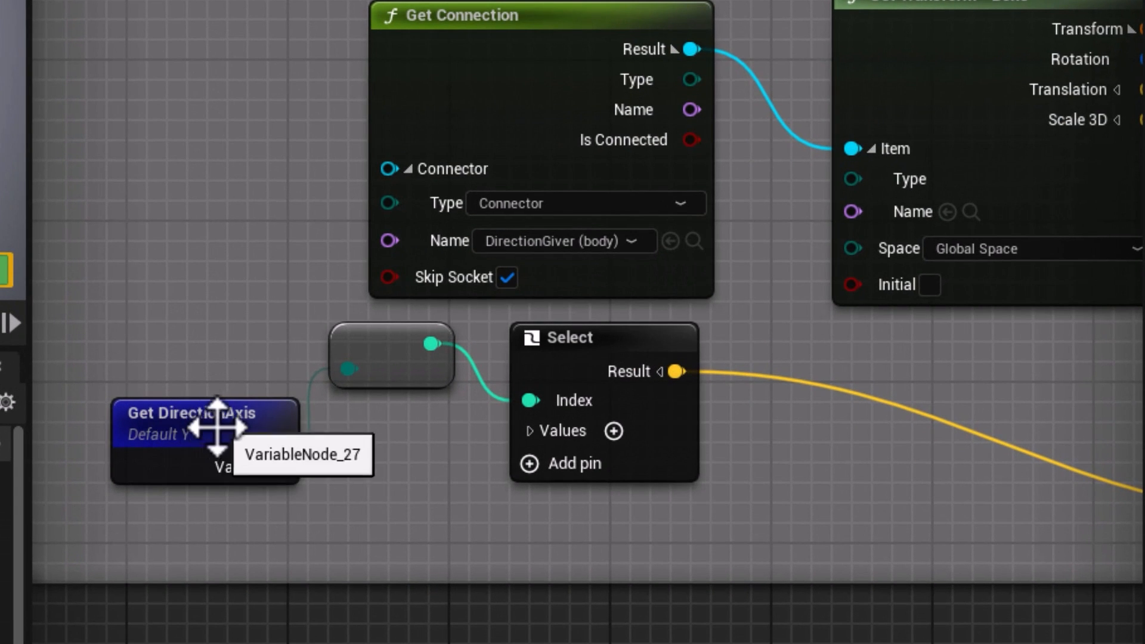
{"action": "left_click", "coordinate": [199, 417]}
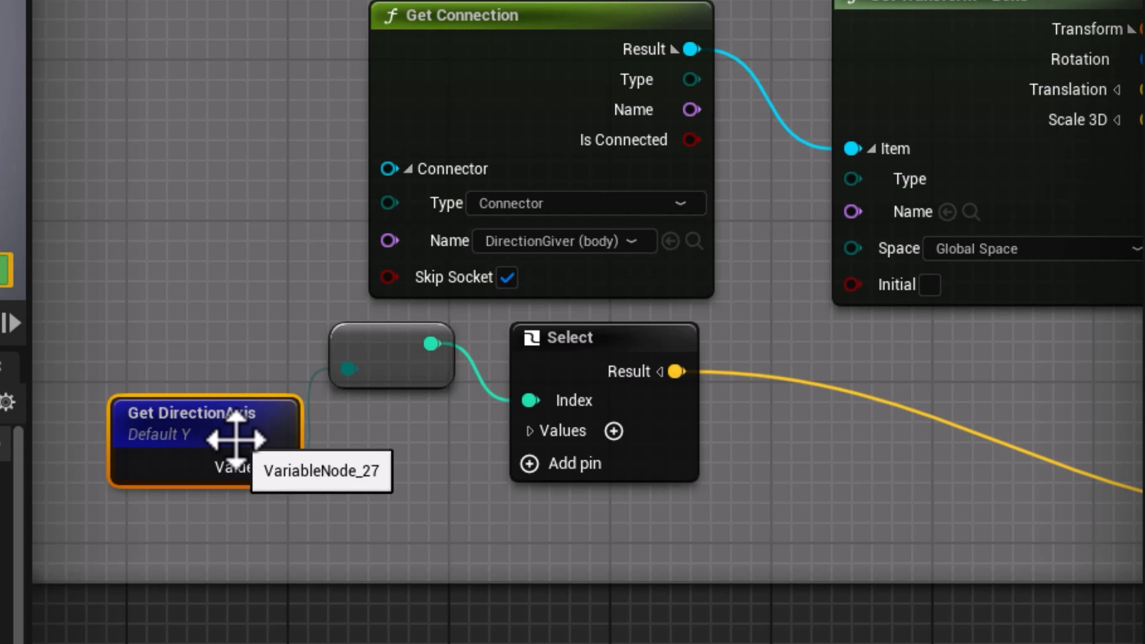
Step: Add a Negate node in the Compute Rotation Axis section and wire it between Select's Result and Rotate Vector's Vector input
{"action": "right_click_drag", "start_coordinate": [854, 630], "coordinate": [409, 618]}
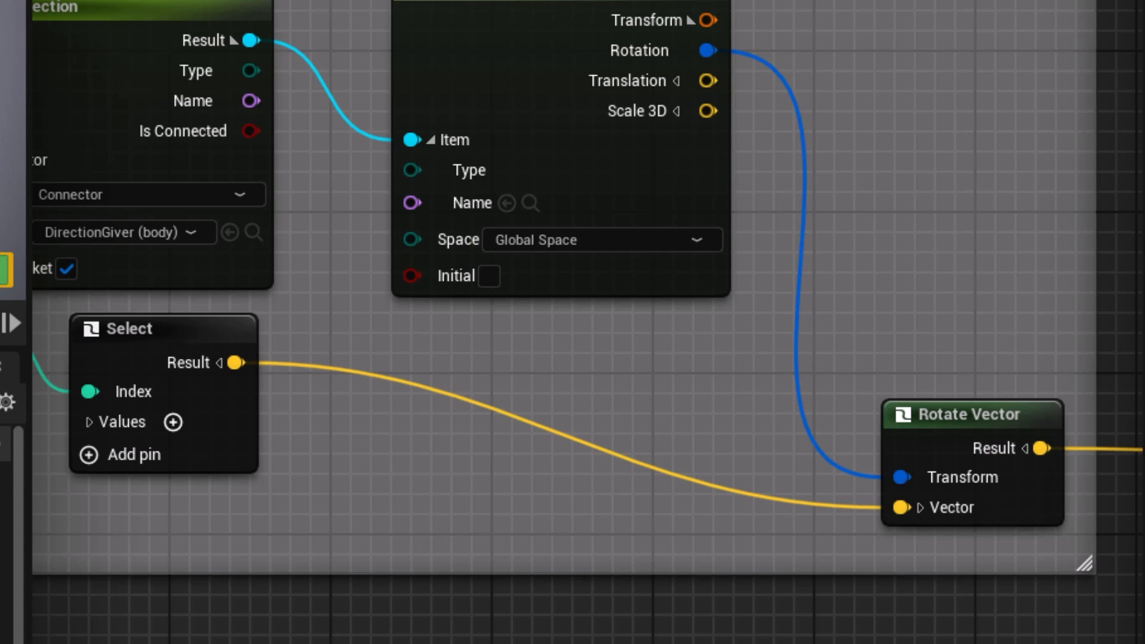
{"action": "right_click", "coordinate": [407, 511]}
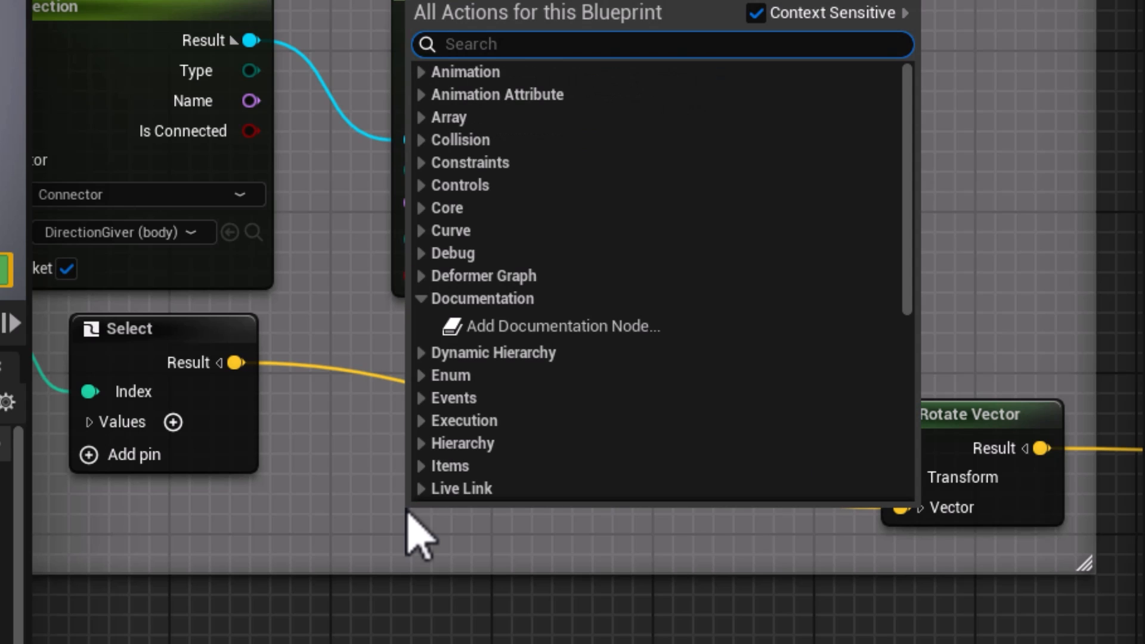
{"action": "type", "text": "negate"}
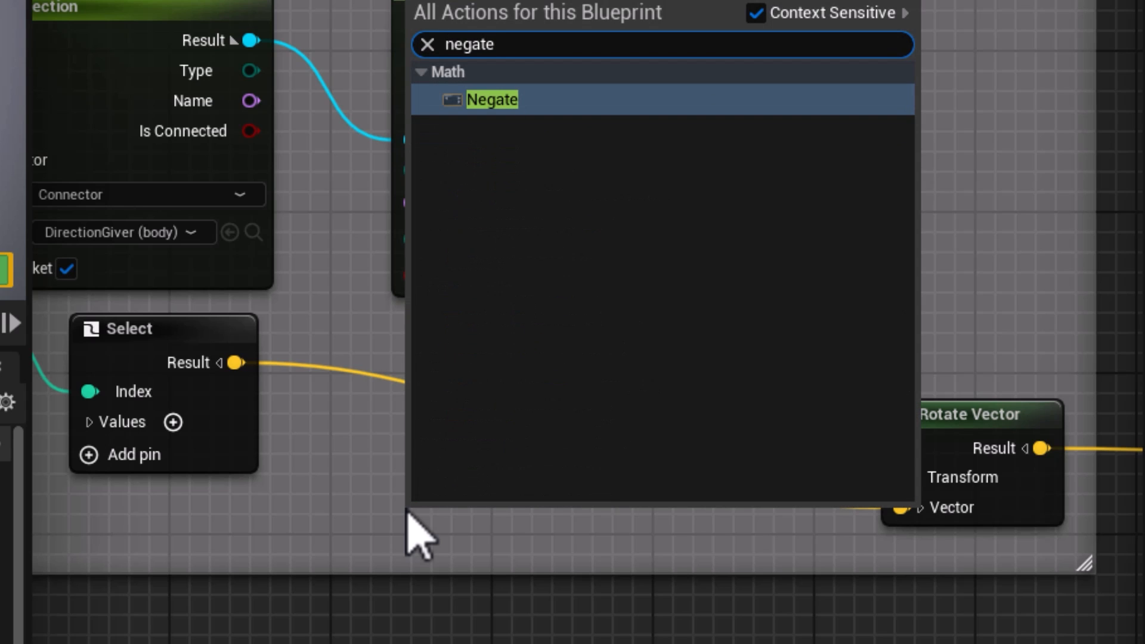
{"action": "key", "text": "Return"}
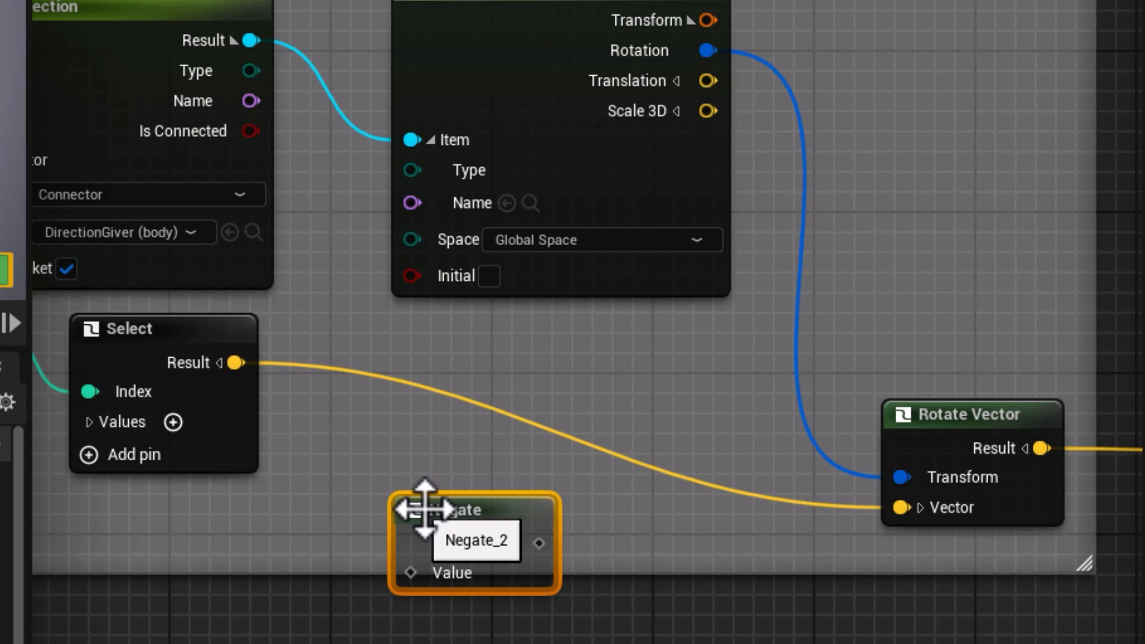
{"action": "left_click_drag", "start_coordinate": [460, 511], "coordinate": [462, 439]}
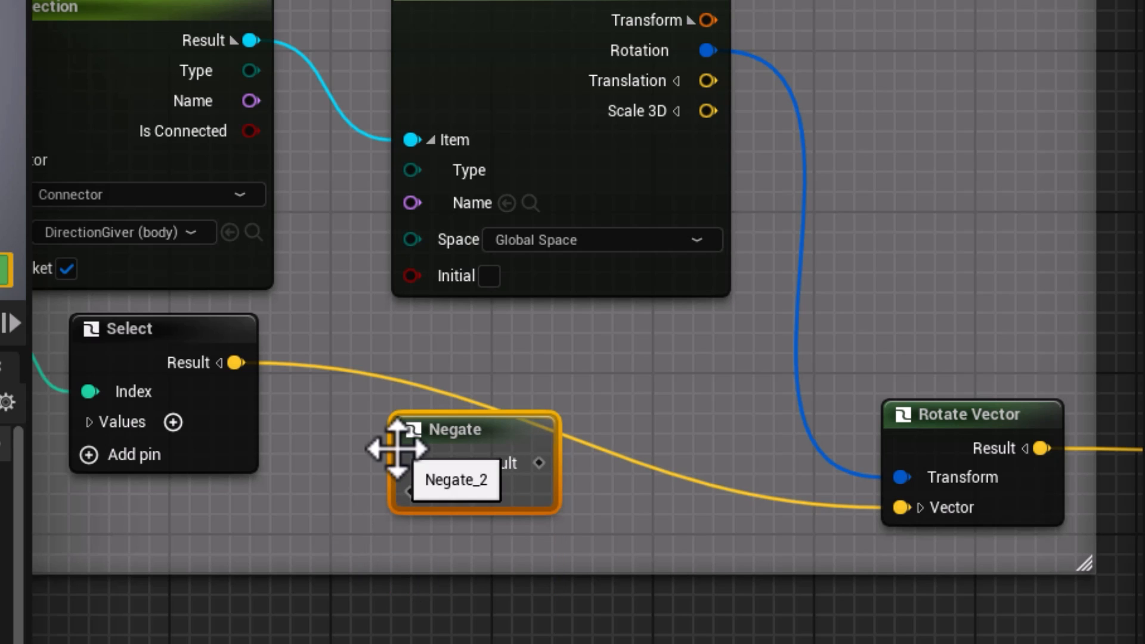
{"action": "left_click_drag", "start_coordinate": [237, 363], "coordinate": [438, 516]}
{"action": "left_click_drag", "start_coordinate": [544, 463], "coordinate": [906, 513]}
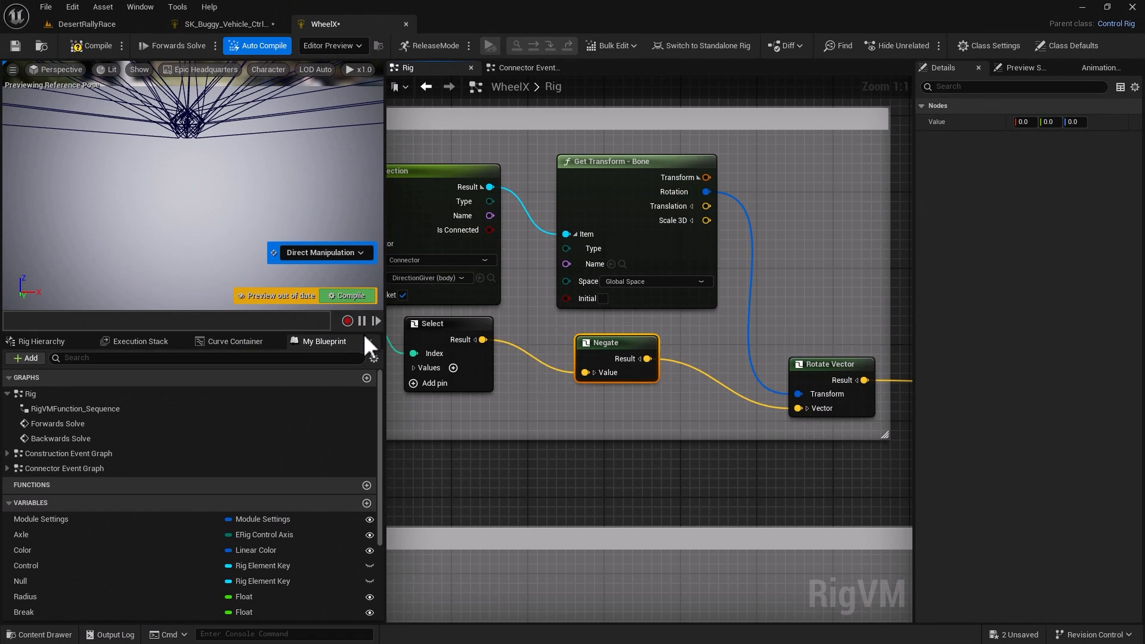
Step: Compile and save the WheelX module, closing its editor to return to the buggy's modular rig
{"action": "left_click", "coordinate": [350, 297]}
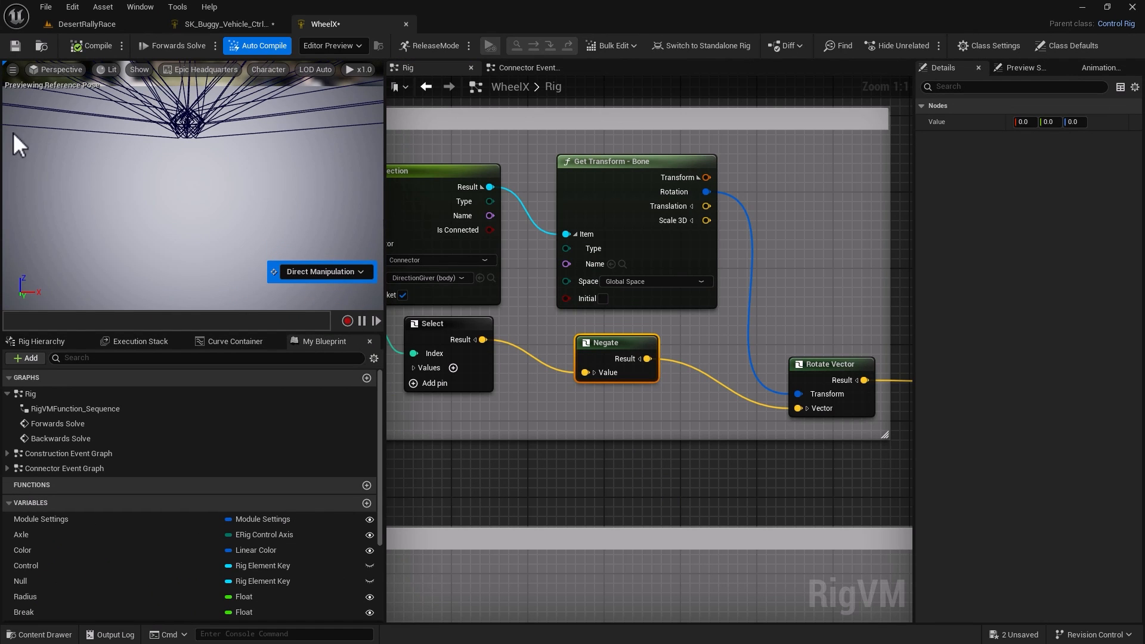
{"action": "left_click", "coordinate": [16, 46]}
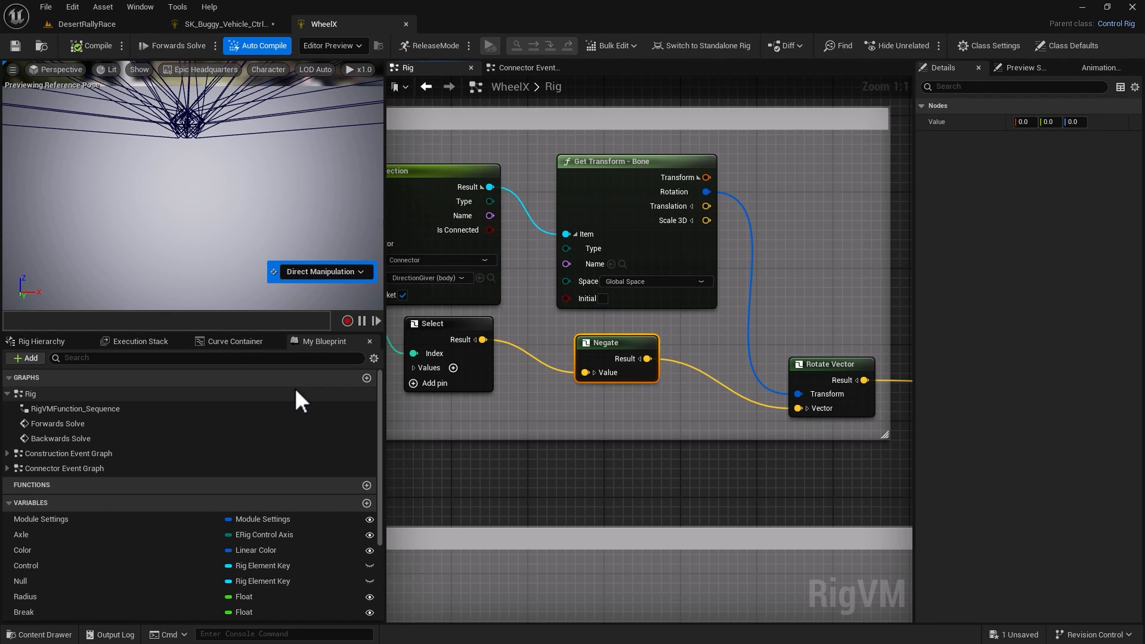
{"action": "left_click", "coordinate": [405, 24]}
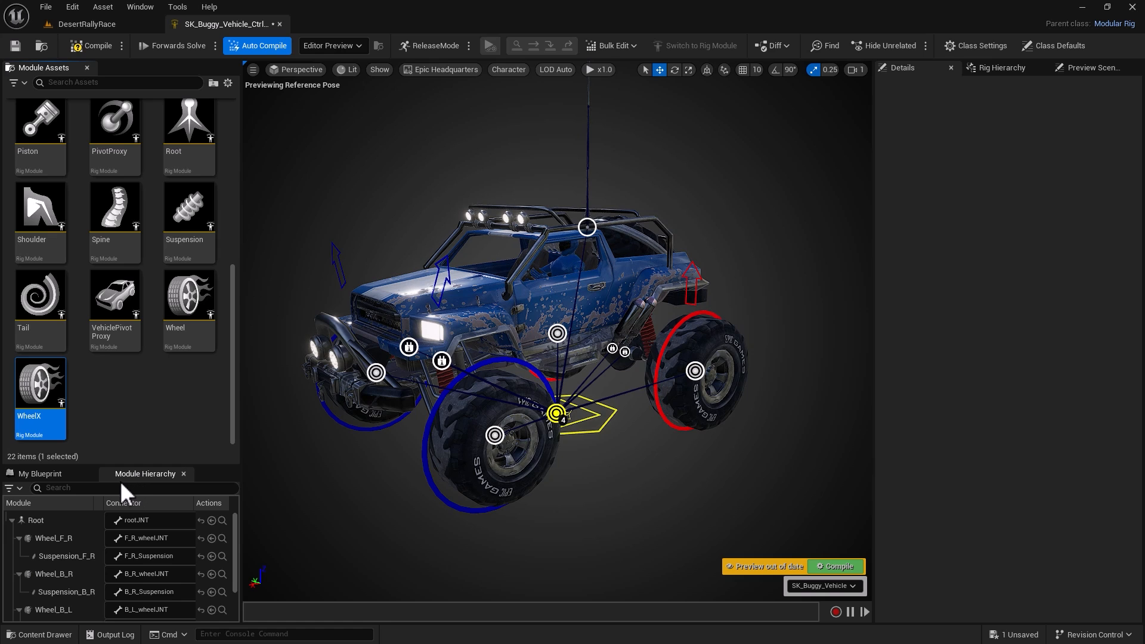
Step: Enlarge the Module Hierarchy area and unparent all four Suspension modules from their Wheel modules to the hierarchy's top level
{"action": "left_click_drag", "start_coordinate": [104, 464], "coordinate": [111, 205]}
{"action": "left_click", "coordinate": [64, 402]}
{"action": "left_click_drag", "start_coordinate": [65, 405], "coordinate": [69, 467]}
{"action": "left_click", "coordinate": [63, 364]}
{"action": "left_click_drag", "start_coordinate": [66, 365], "coordinate": [65, 457]}
{"action": "left_click", "coordinate": [61, 329]}
{"action": "left_click_drag", "start_coordinate": [69, 352], "coordinate": [72, 480]}
{"action": "left_click", "coordinate": [64, 294]}
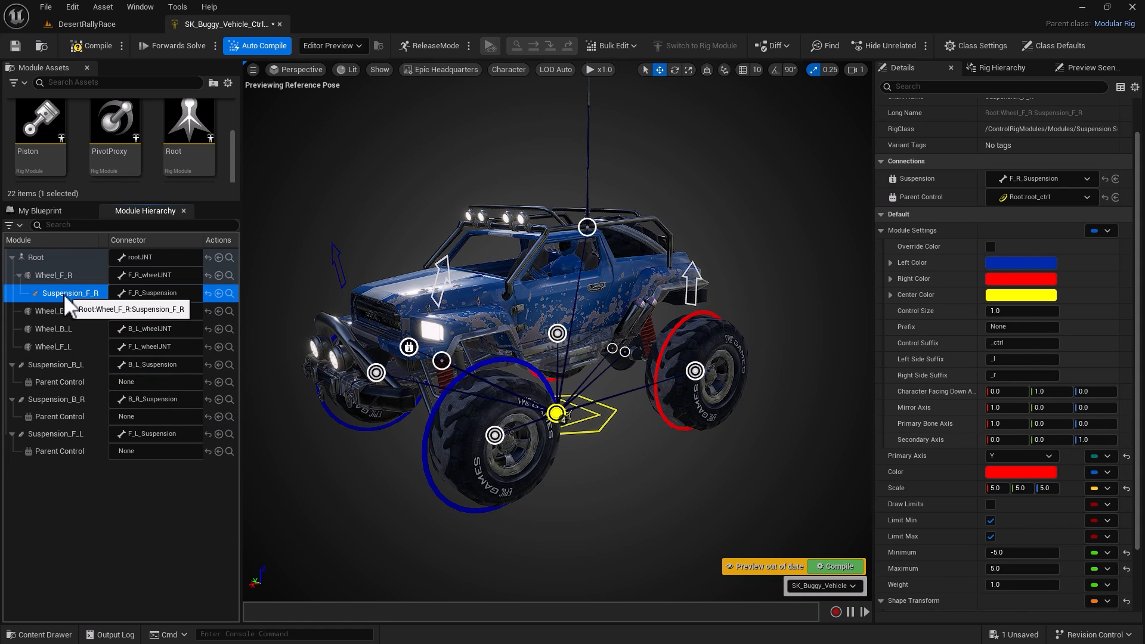
{"action": "left_click_drag", "start_coordinate": [63, 293], "coordinate": [62, 485]}
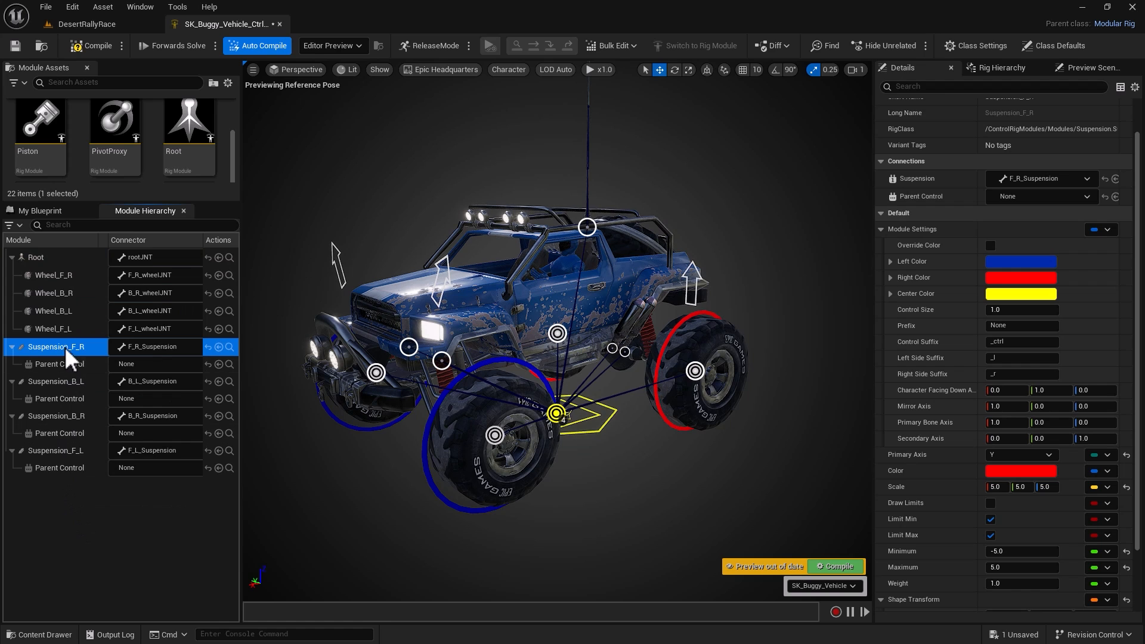
Step: Collapse the four Suspension modules and delete the four old Wheel modules under Root
{"action": "left_click", "coordinate": [60, 328]}
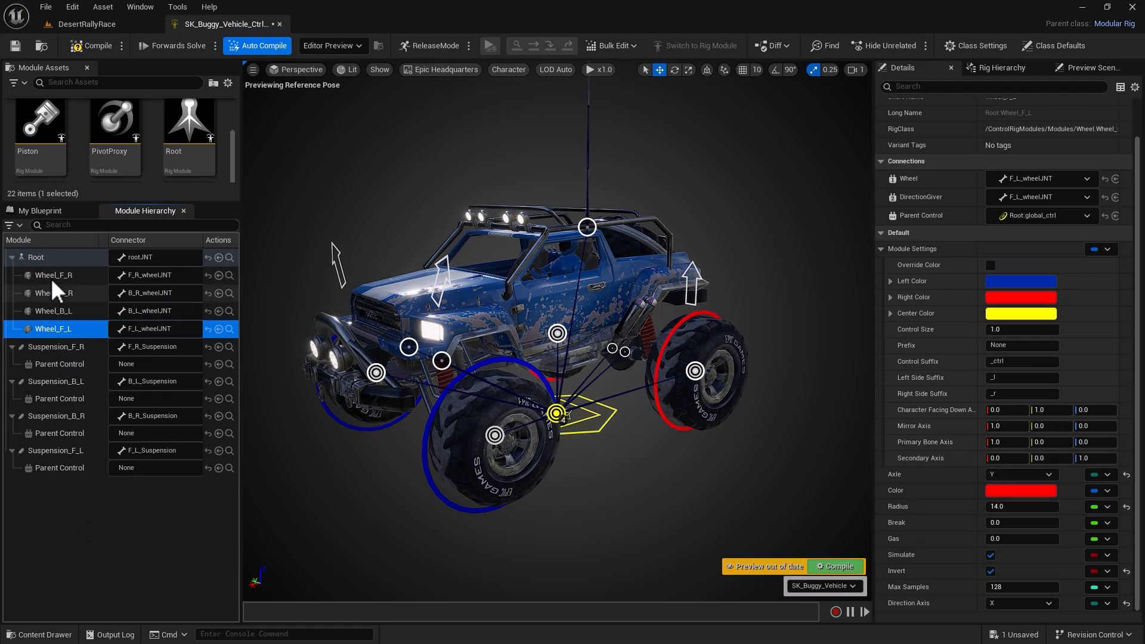
{"action": "left_click", "coordinate": [12, 346]}
{"action": "left_click", "coordinate": [12, 365]}
{"action": "left_click", "coordinate": [12, 383]}
{"action": "left_click", "coordinate": [12, 401]}
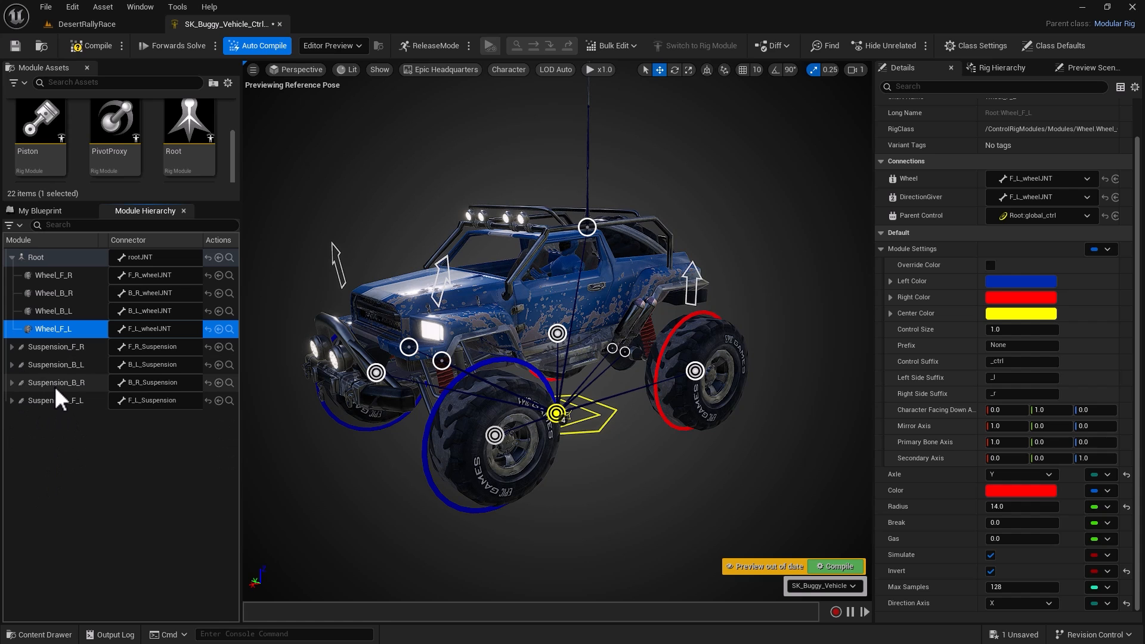
{"action": "left_click", "coordinate": [45, 274], "text": "shift"}
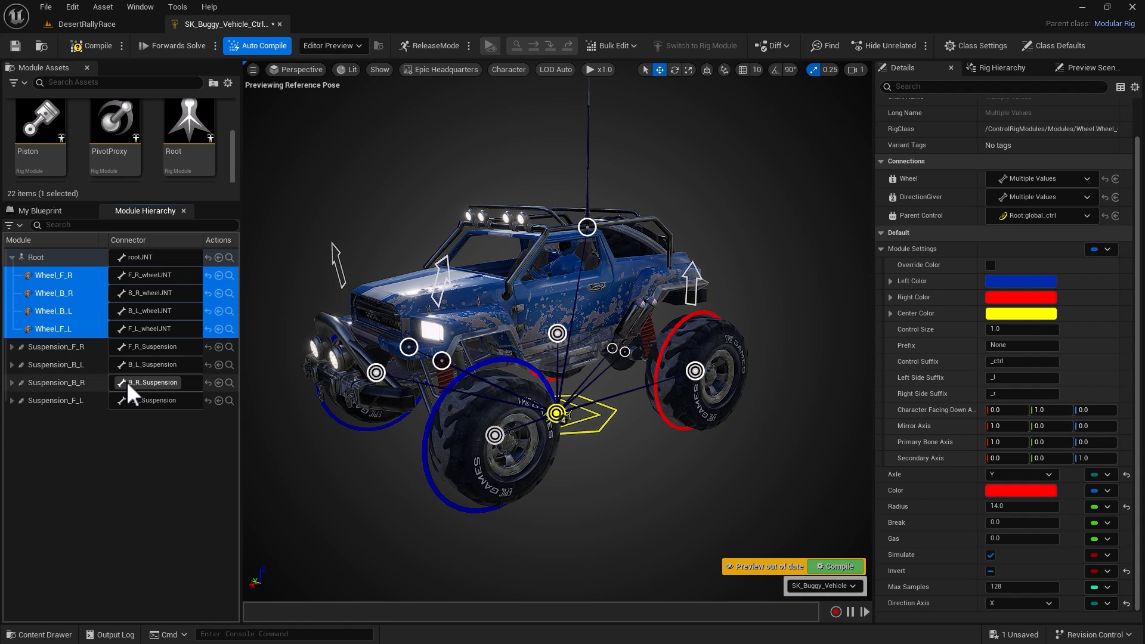
{"action": "key", "text": "Delete"}
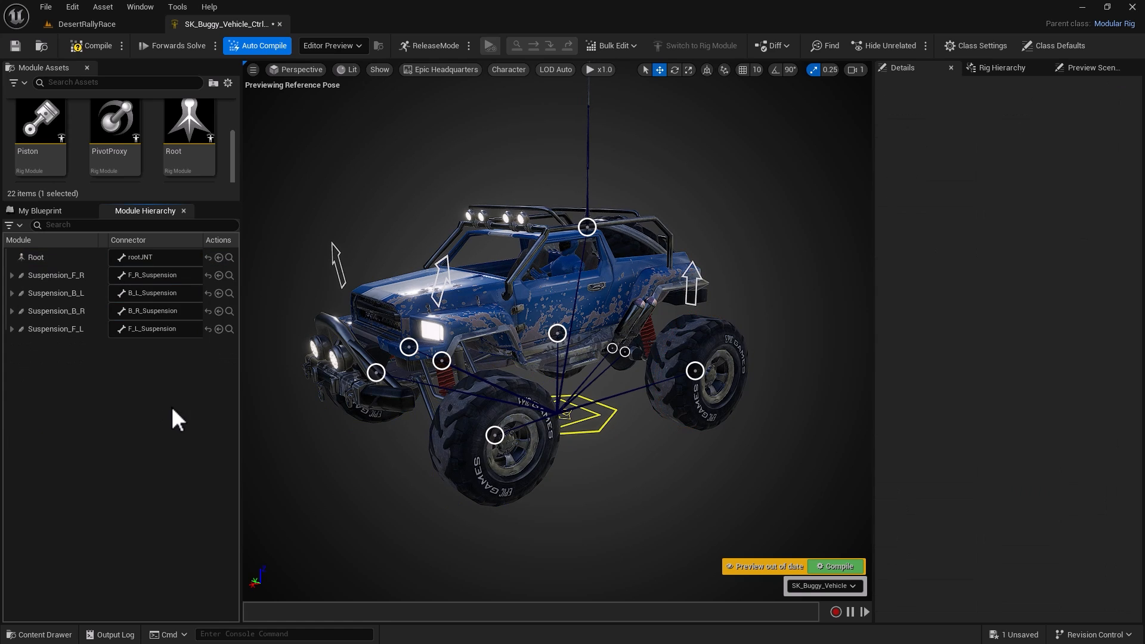
Step: Find the WheelX module among the module assets and attach it to the front left wheel joint, F_L_wheelJNT
{"action": "scroll", "coordinate": [233, 173], "scroll_direction": "down", "scroll_amount": 5}
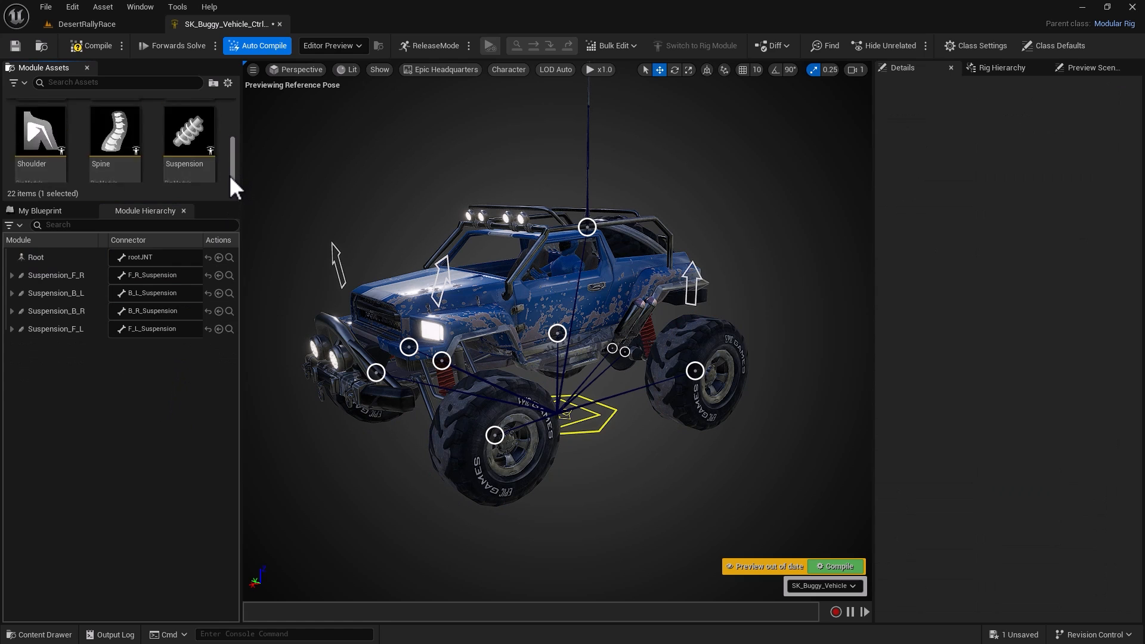
{"action": "left_click_drag", "start_coordinate": [233, 186], "coordinate": [231, 181]}
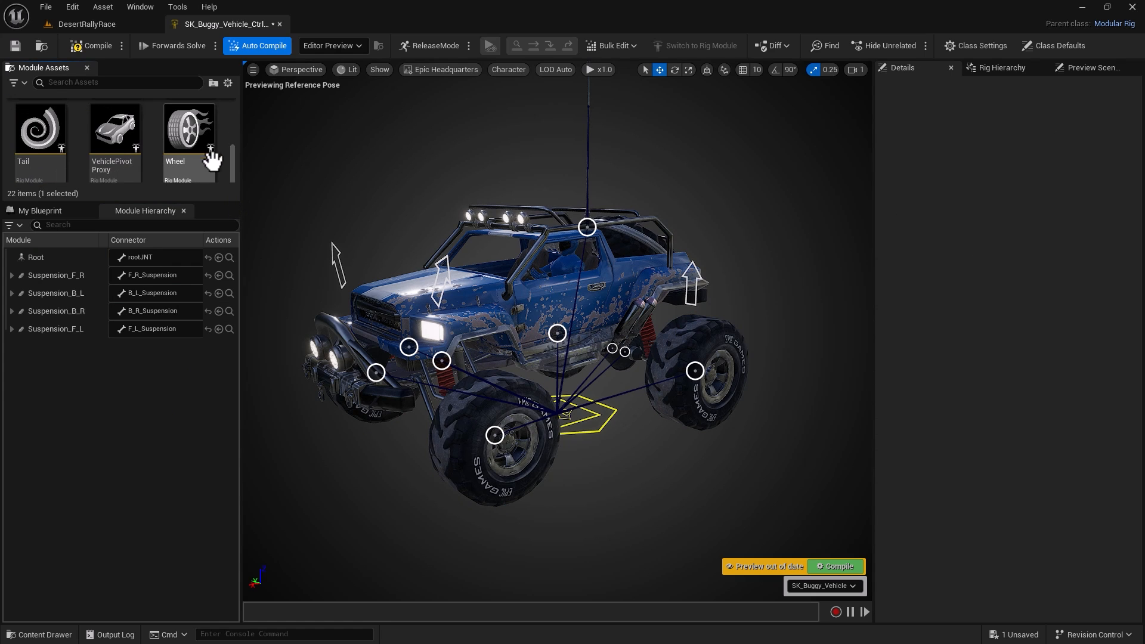
{"action": "left_click", "coordinate": [185, 135]}
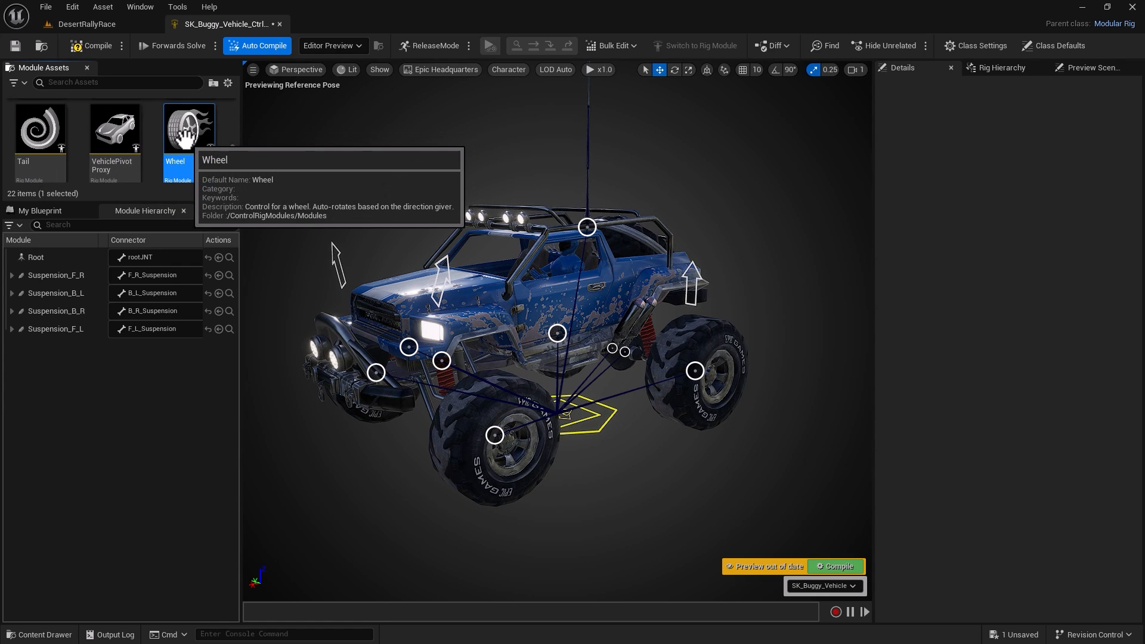
{"action": "left_click_drag", "start_coordinate": [233, 161], "coordinate": [232, 172]}
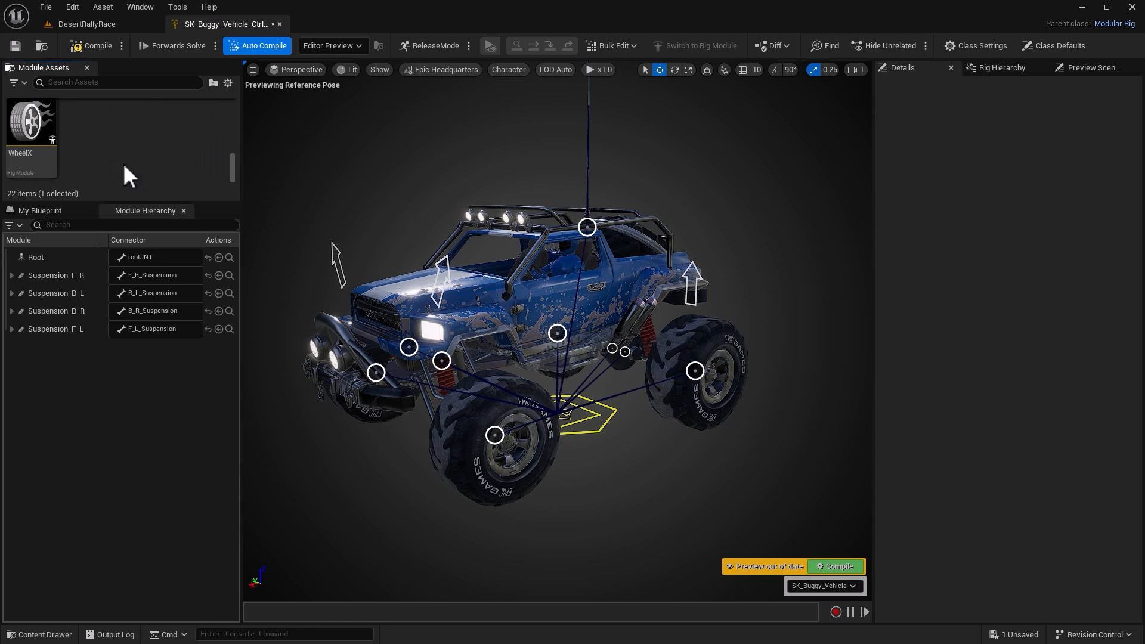
{"action": "left_click", "coordinate": [9, 126]}
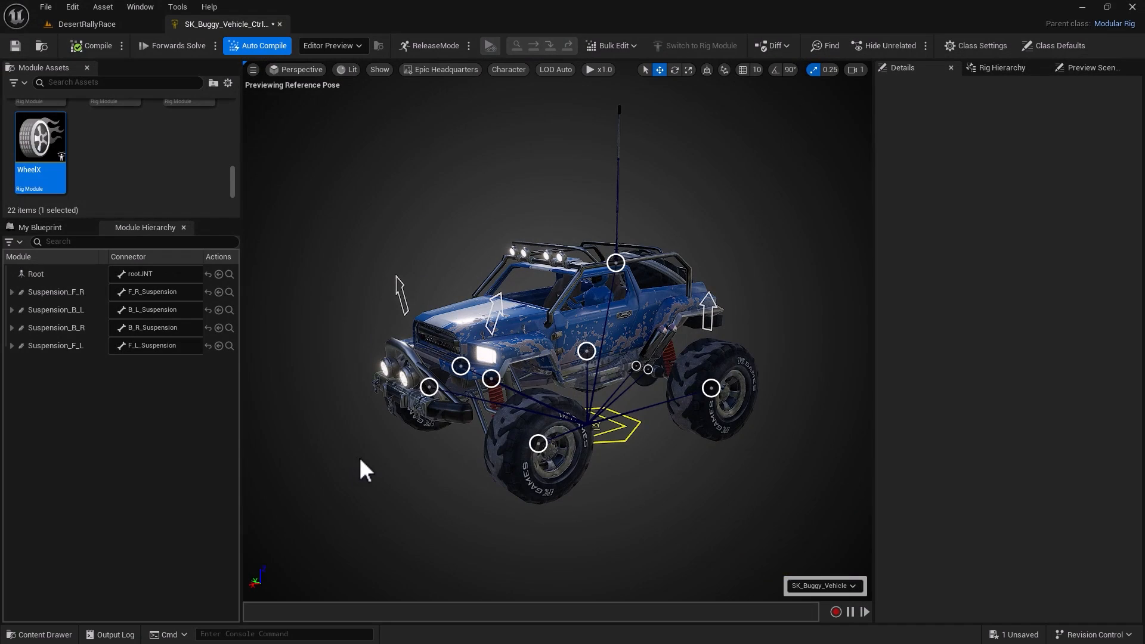
{"action": "left_click_drag", "start_coordinate": [45, 137], "coordinate": [538, 444]}
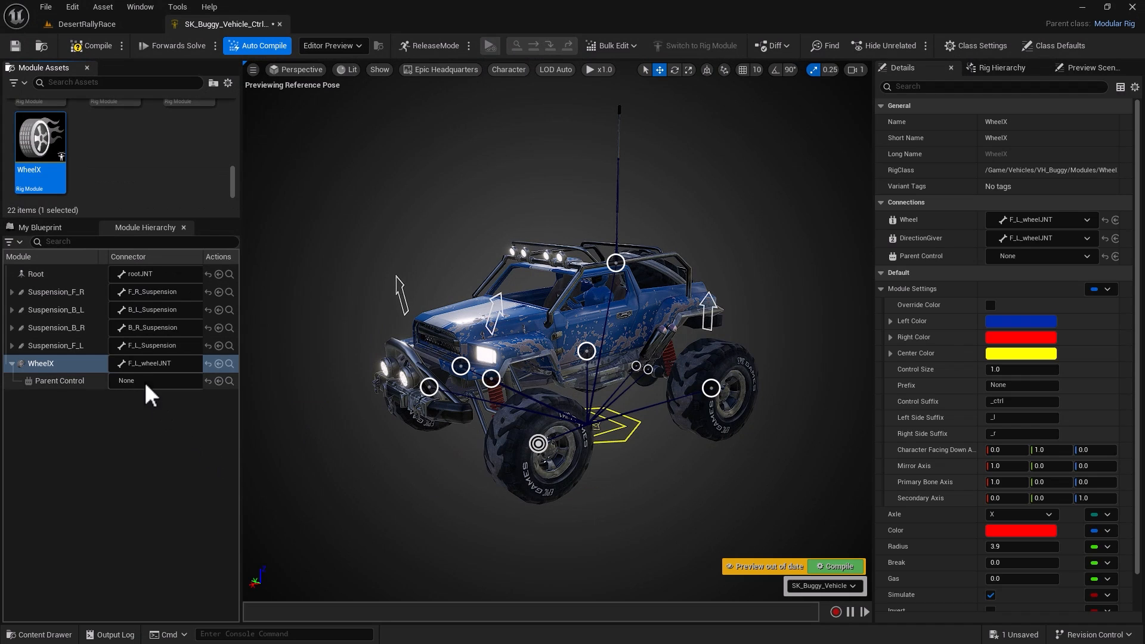
Step: Rename the new WheelX module in the hierarchy as Wheel_F_L
{"action": "right_click", "coordinate": [49, 364]}
{"action": "left_click", "coordinate": [62, 398]}
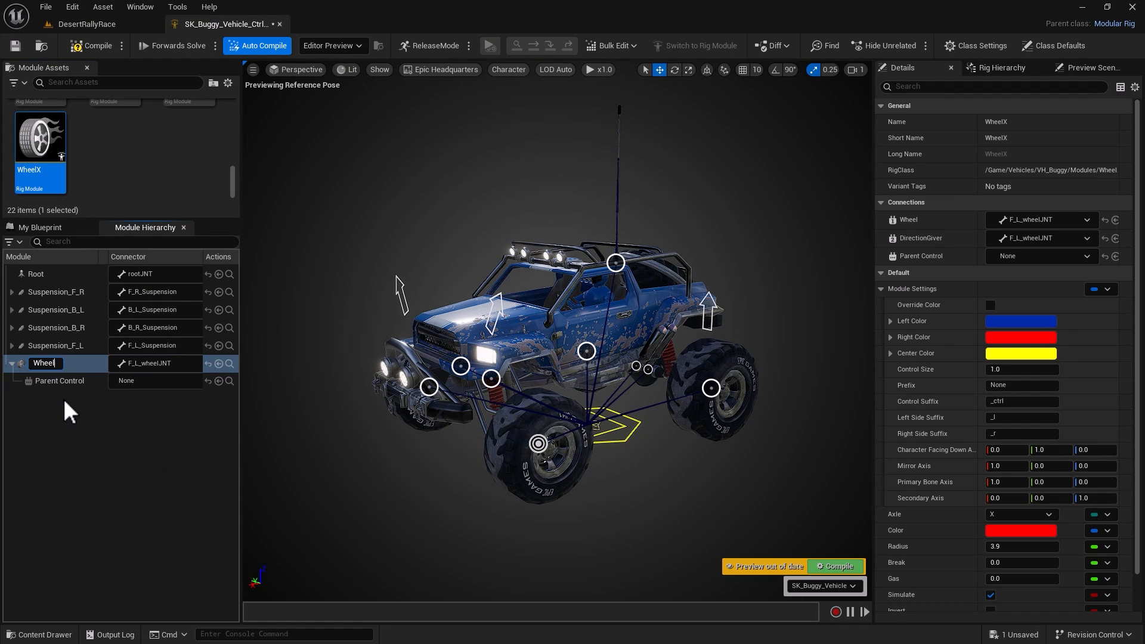
{"action": "type", "text": "Wheel_F_L"}
{"action": "key", "text": "Return"}
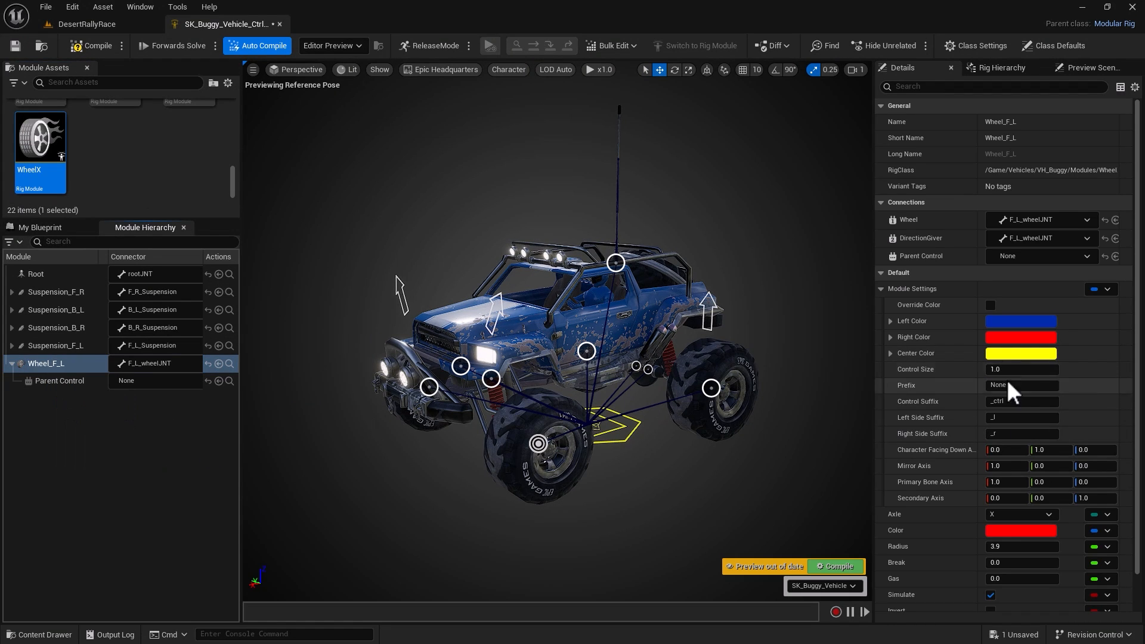
Step: Set Wheel_F_L's Axle to Y, Radius to 14 and Direction Axis to X, and parent the module under Root
{"action": "left_click", "coordinate": [1002, 514]}
{"action": "left_click", "coordinate": [1000, 537]}
{"action": "left_click", "coordinate": [1003, 546]}
{"action": "type", "text": "14"}
{"action": "key", "text": "Return"}
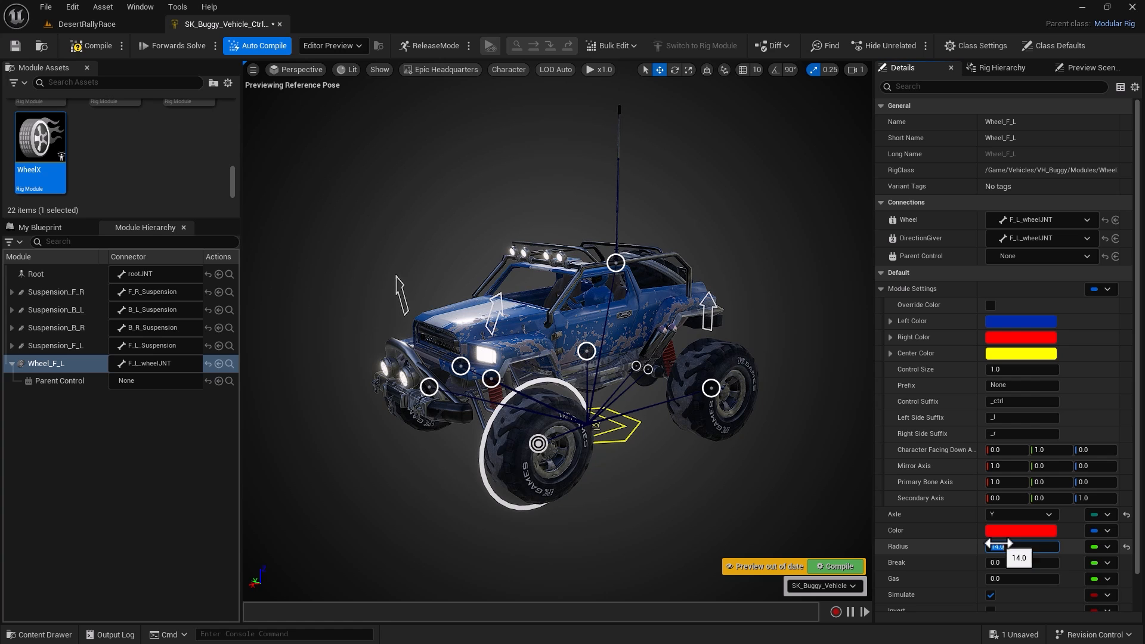
{"action": "scroll", "coordinate": [1005, 597], "scroll_direction": "down", "scroll_amount": 2}
{"action": "left_click", "coordinate": [1007, 604]}
{"action": "left_click", "coordinate": [1005, 619]}
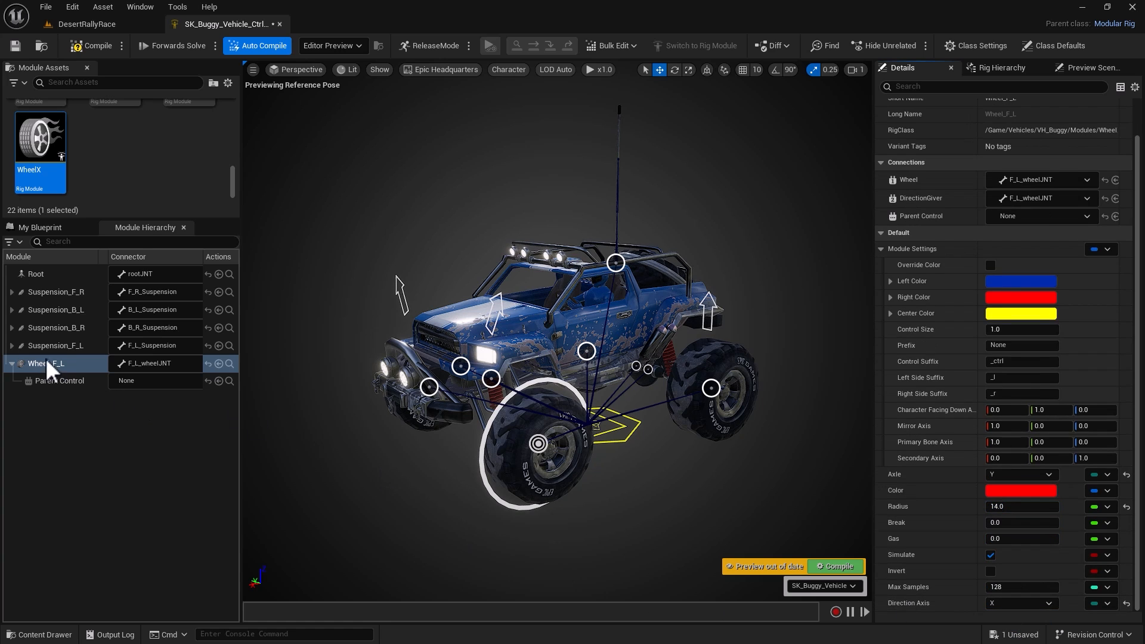
{"action": "left_click_drag", "start_coordinate": [46, 361], "coordinate": [41, 273]}
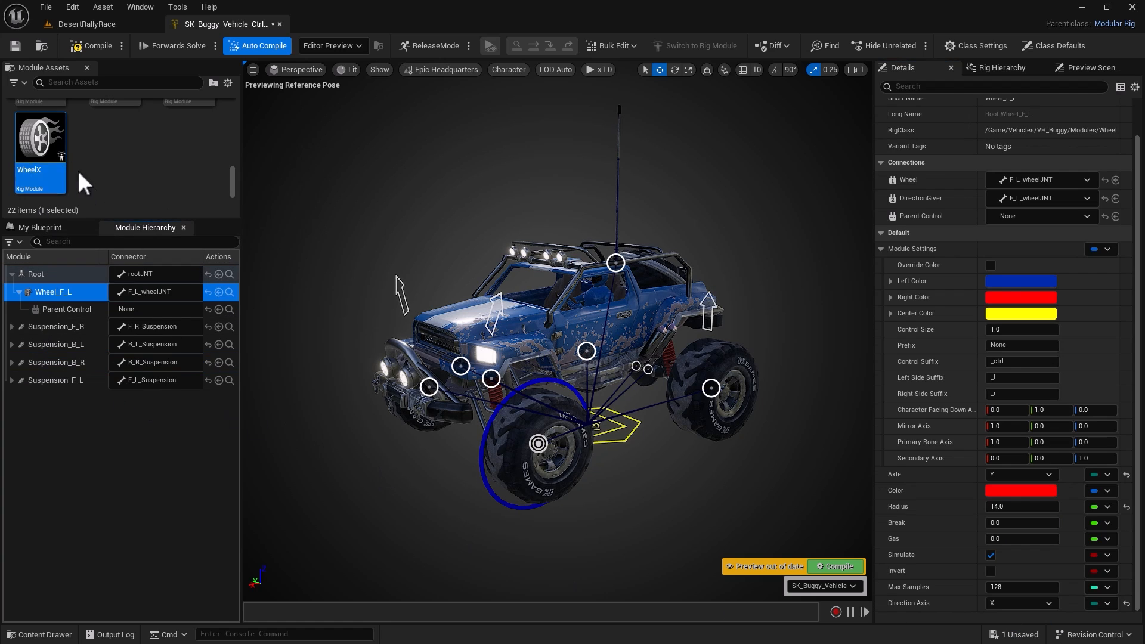
Step: Attach a WheelX module to the front right wheel joint, F_R_wheelJNT, and rename it Wheel_F_R
{"action": "left_click_drag", "start_coordinate": [40, 155], "coordinate": [429, 389]}
{"action": "left_click", "coordinate": [40, 399]}
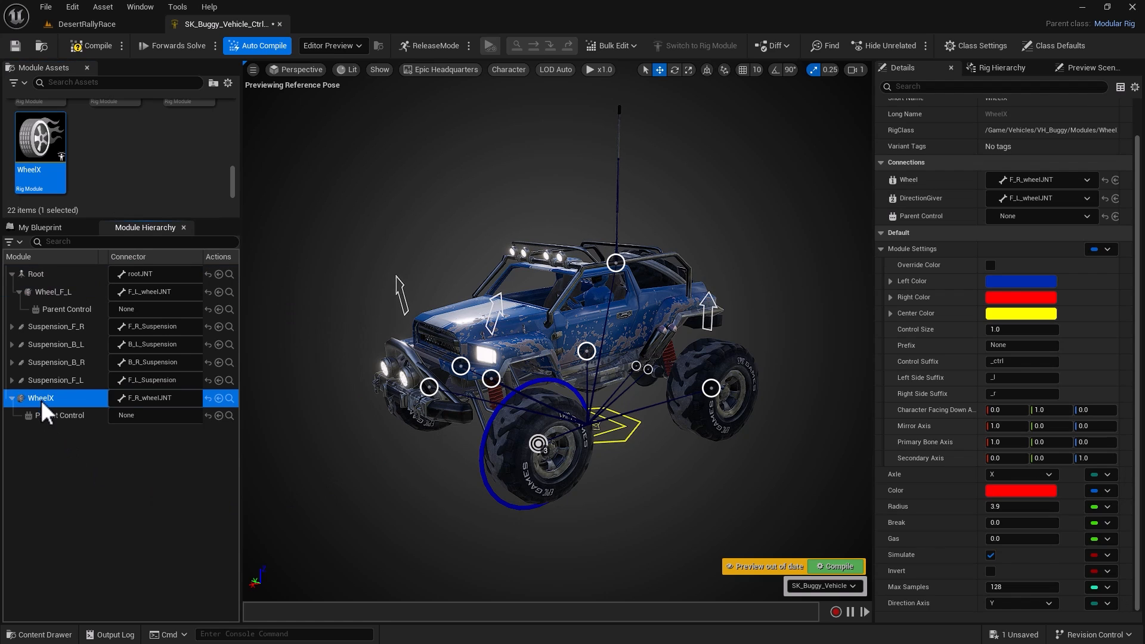
{"action": "right_click", "coordinate": [40, 399]}
{"action": "left_click", "coordinate": [59, 432]}
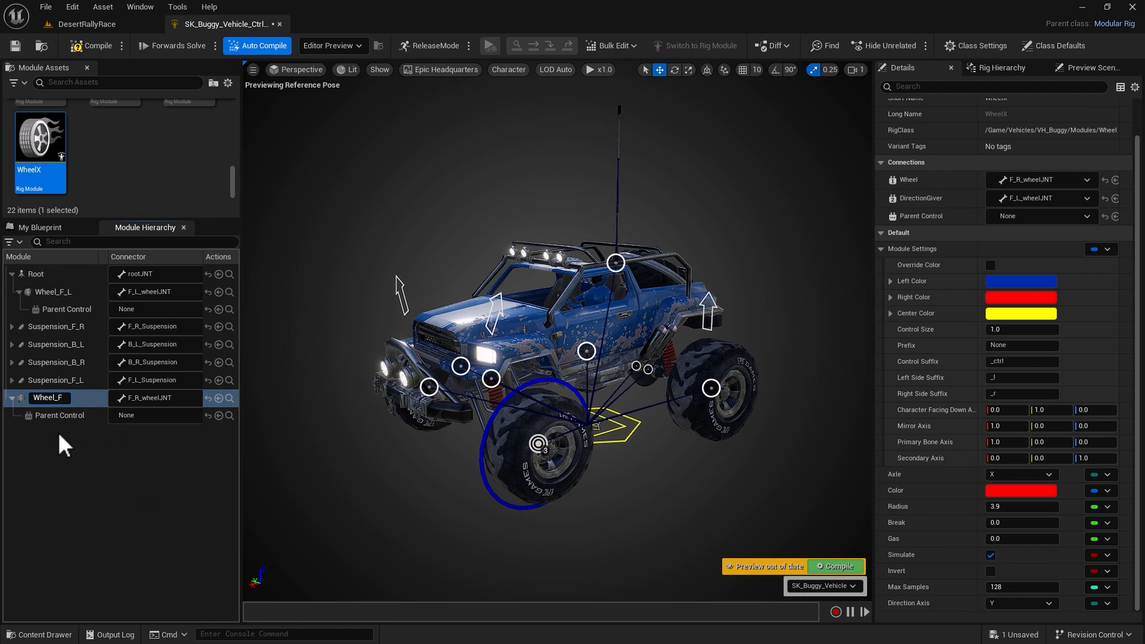
{"action": "type", "text": "Wheel_F_R"}
{"action": "key", "text": "Return"}
Step: Set Wheel_F_R's Axle to Y, Radius to 14 and Direction Axis to X, and parent the module under Root
{"action": "left_click", "coordinate": [1014, 475]}
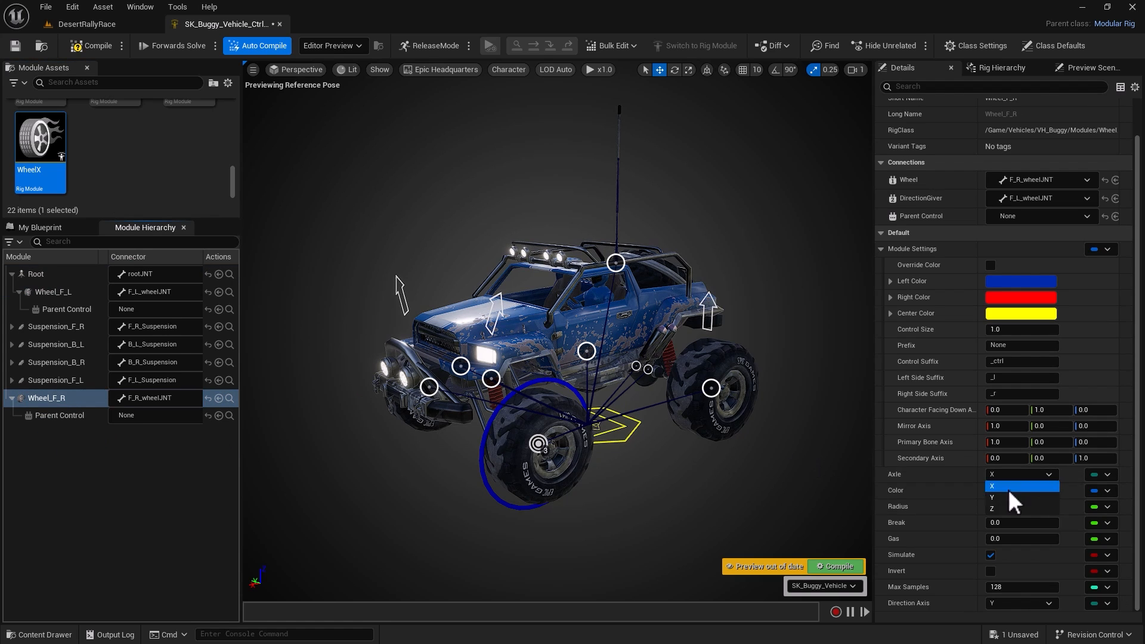
{"action": "left_click", "coordinate": [1008, 500]}
{"action": "left_click", "coordinate": [1009, 508]}
{"action": "type", "text": "14"}
{"action": "key", "text": "Return"}
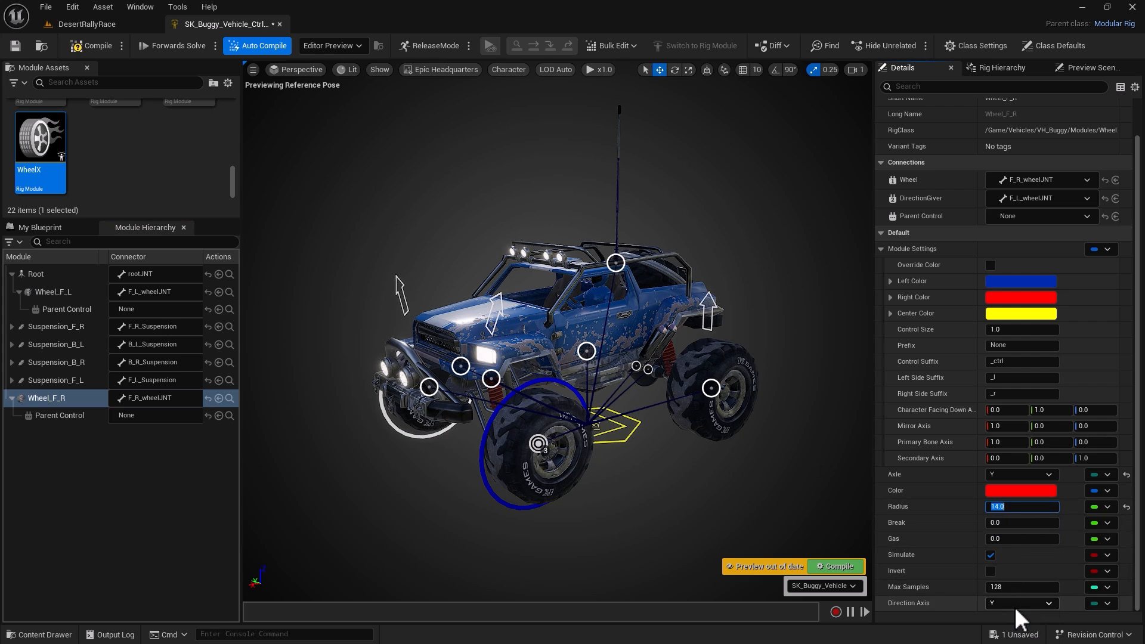
{"action": "left_click_drag", "start_coordinate": [54, 398], "coordinate": [37, 275]}
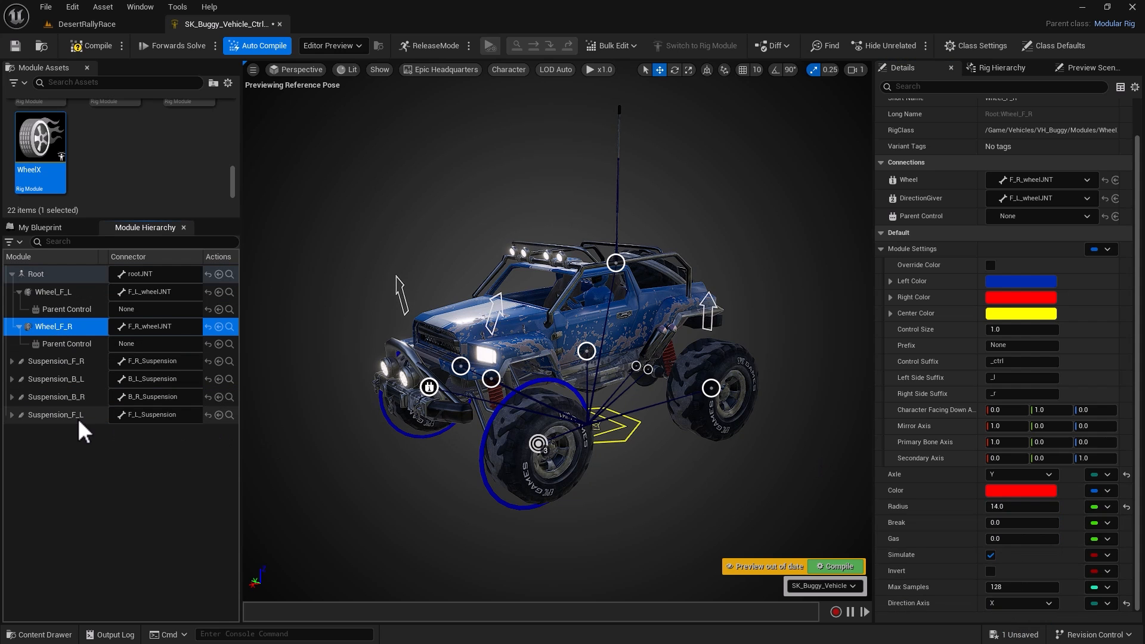
Step: Attach a WheelX module to the back right wheel joint, B_R_wheelJNT, and rename it Wheel_B_R
{"action": "left_click_drag", "start_coordinate": [608, 486], "coordinate": [714, 509]}
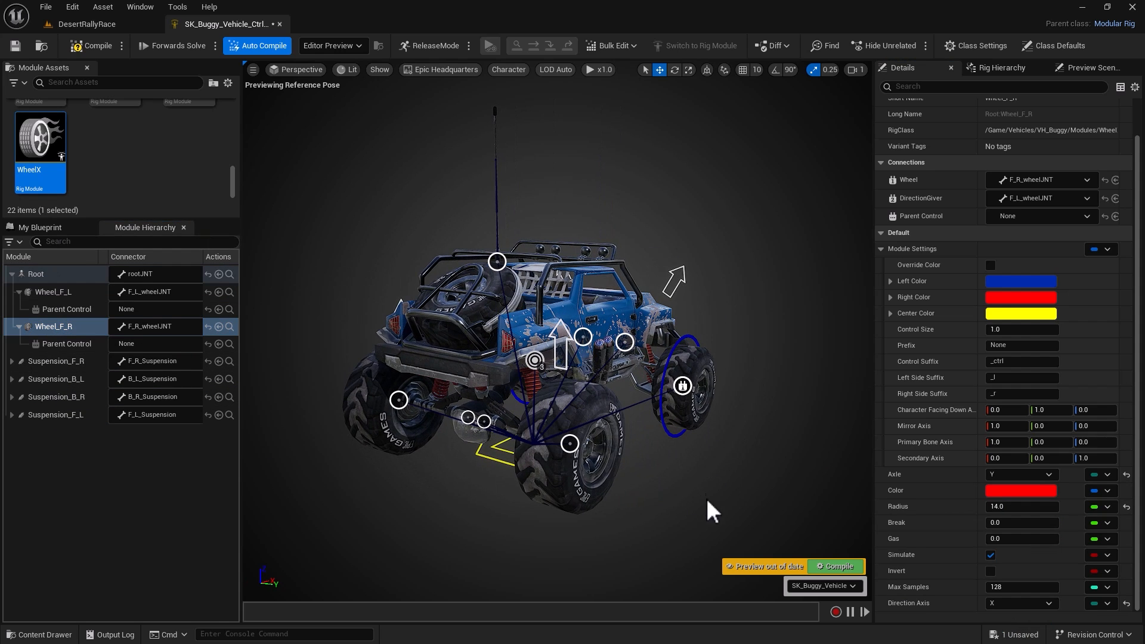
{"action": "left_click_drag", "start_coordinate": [36, 140], "coordinate": [569, 447]}
{"action": "left_click", "coordinate": [50, 432]}
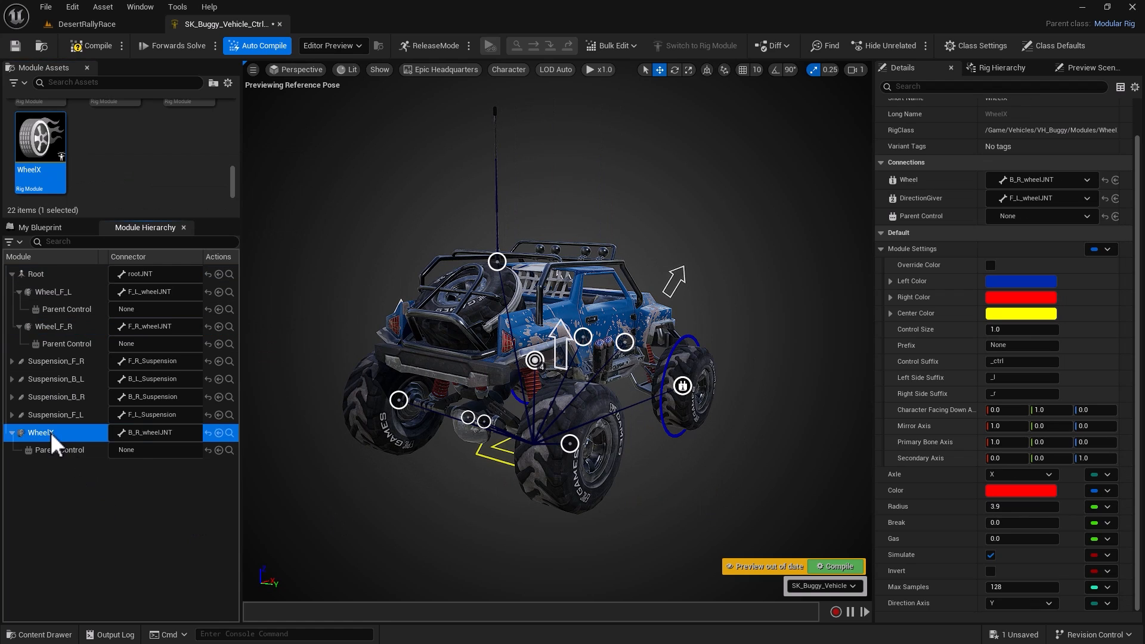
{"action": "right_click", "coordinate": [50, 432]}
{"action": "left_click", "coordinate": [69, 471]}
{"action": "type", "text": "Wheel_B_R"}
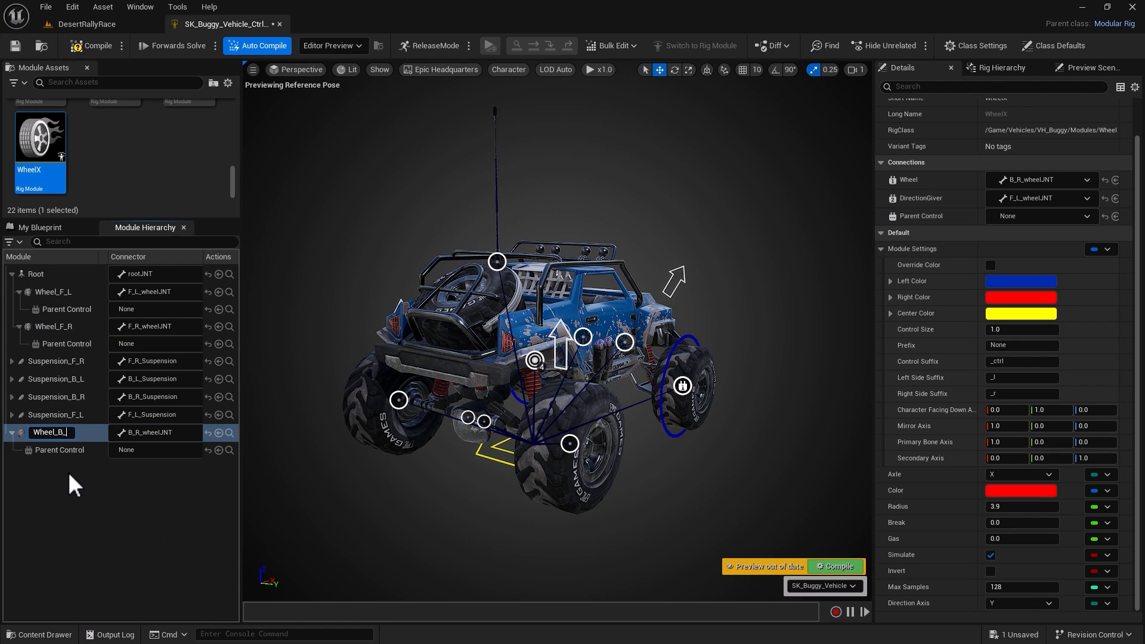
{"action": "key", "text": "Return"}
Step: Set Wheel_B_R's Axle to Y, Radius to 14 and Direction Axis to X, and parent the module under Root
{"action": "left_click", "coordinate": [1020, 475]}
{"action": "left_click", "coordinate": [1002, 494]}
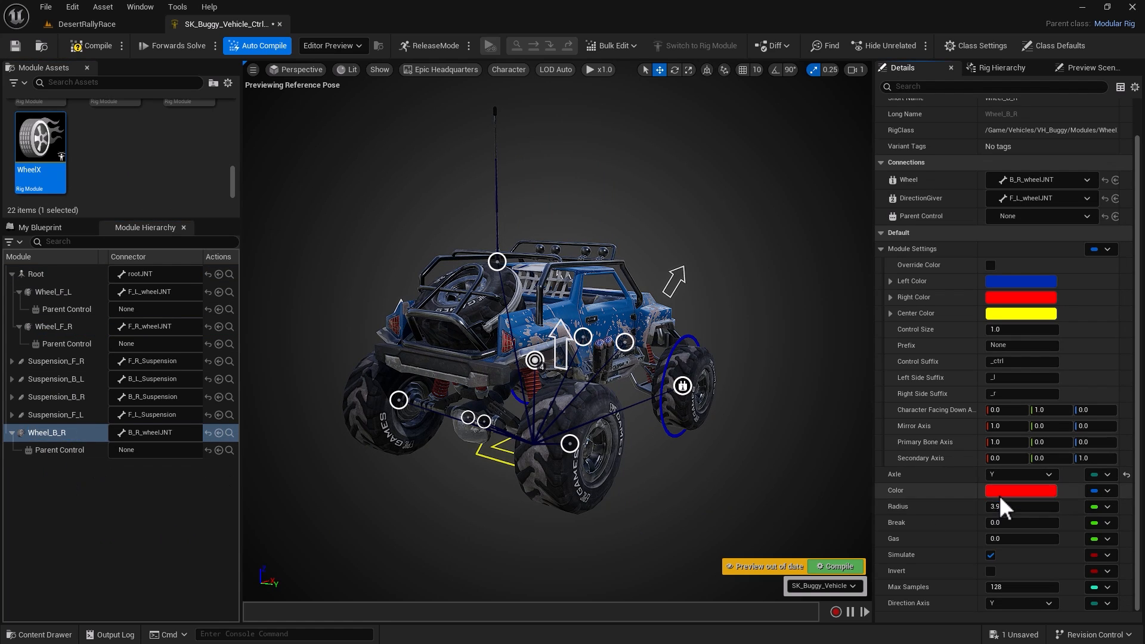
{"action": "left_click", "coordinate": [998, 507]}
{"action": "type", "text": "14"}
{"action": "key", "text": "Return"}
{"action": "left_click", "coordinate": [994, 616]}
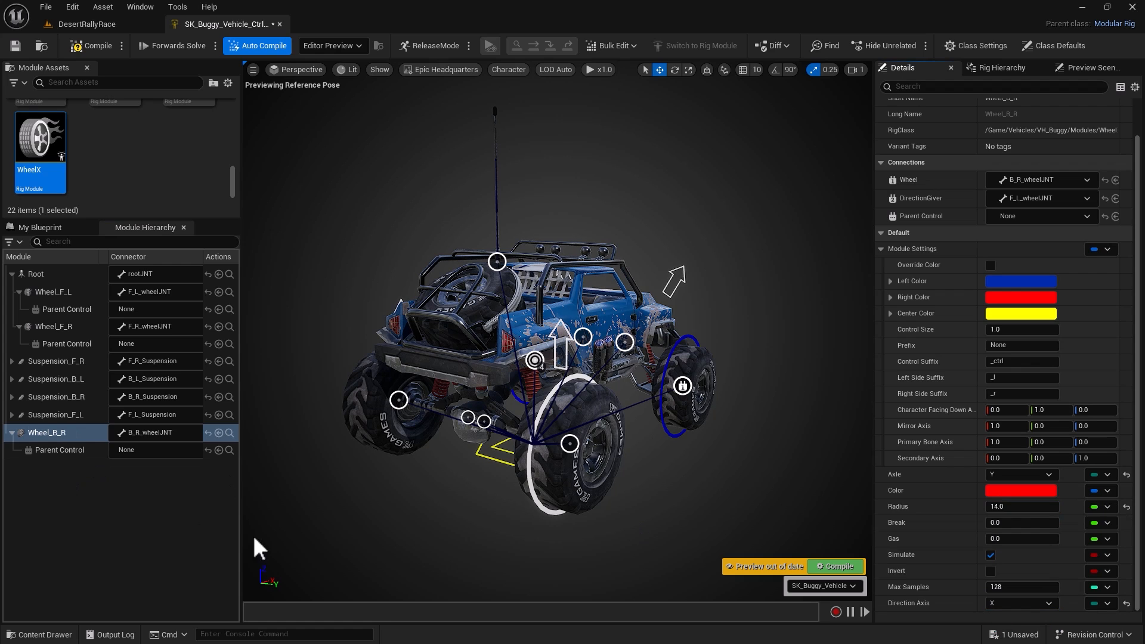
{"action": "left_click_drag", "start_coordinate": [48, 432], "coordinate": [36, 273]}
Step: Attach a WheelX module to the back left wheel joint, B_L_wheelJNT, and rename it Wheel_B_L
{"action": "left_click_drag", "start_coordinate": [28, 173], "coordinate": [120, 513]}
{"action": "right_click", "coordinate": [42, 467]}
{"action": "left_click", "coordinate": [61, 505]}
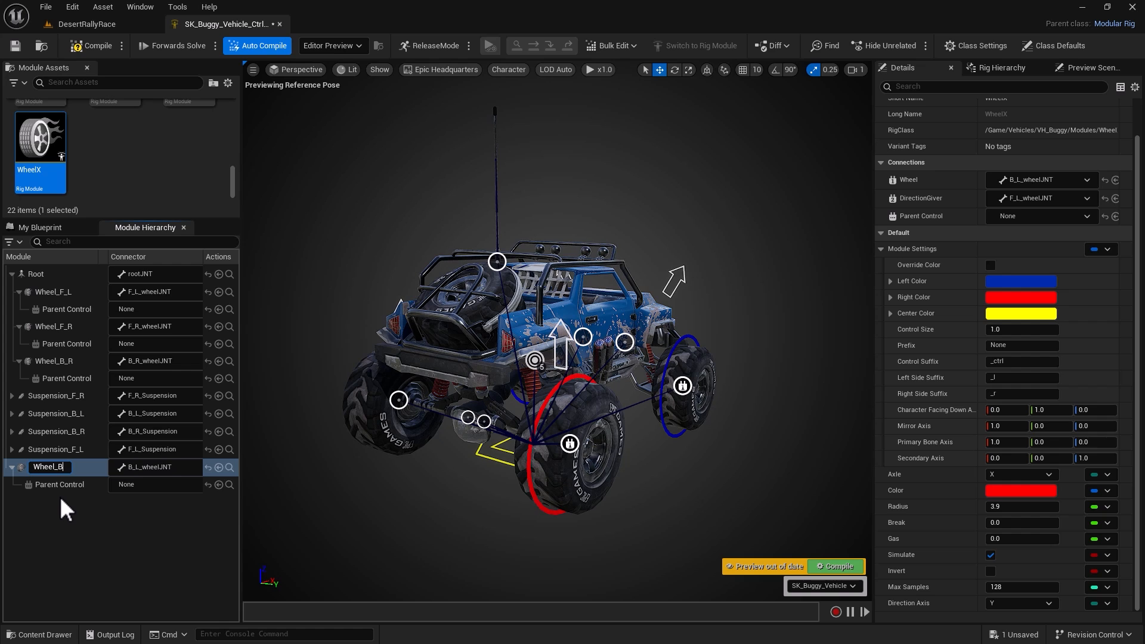
Step: Set Wheel_B_L's Axle to Y, Radius to 14 and Direction Axis to X, and parent the module under Root
{"action": "left_click", "coordinate": [1005, 474]}
{"action": "left_click", "coordinate": [1006, 497]}
{"action": "left_click", "coordinate": [1007, 507]}
{"action": "type", "text": "14"}
{"action": "key", "text": "Return"}
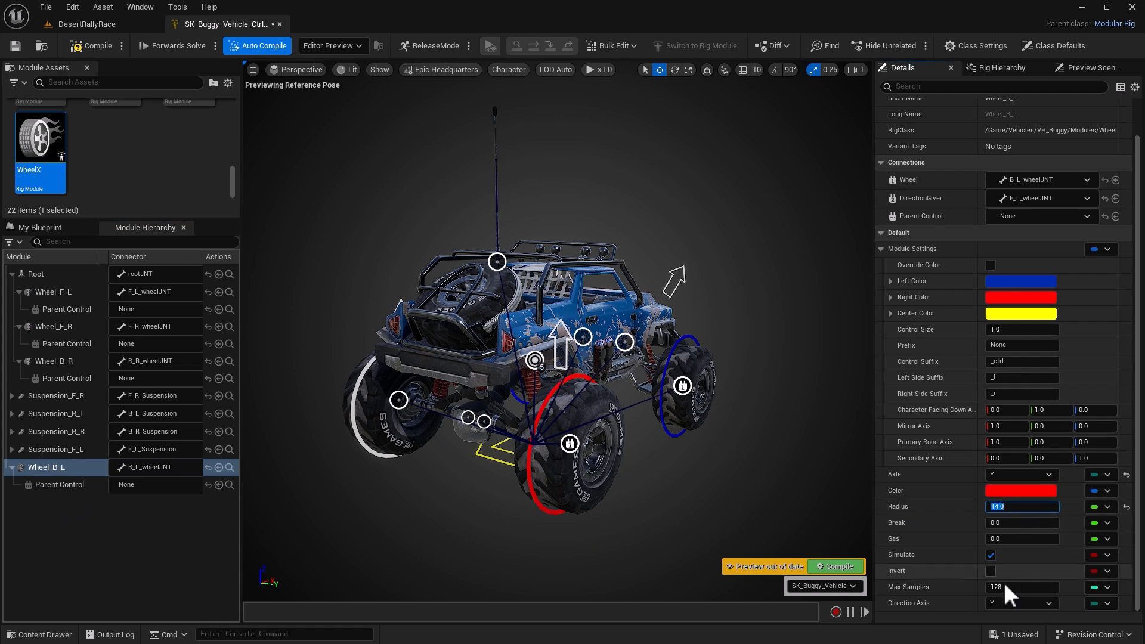
{"action": "left_click", "coordinate": [1021, 603]}
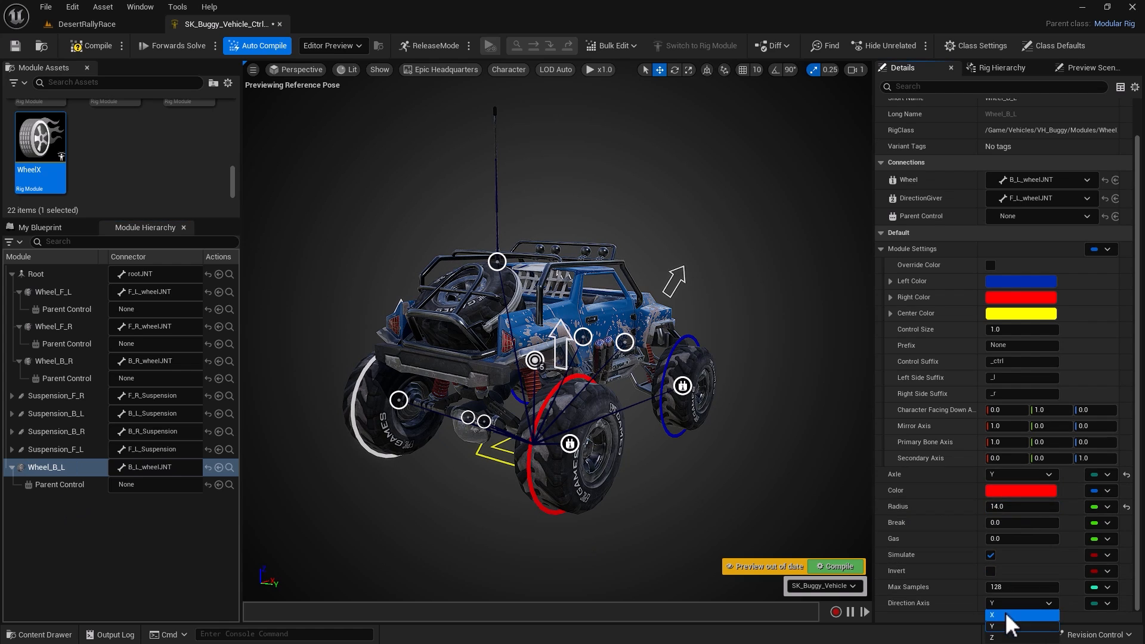
{"action": "left_click", "coordinate": [1010, 621]}
{"action": "left_click_drag", "start_coordinate": [56, 465], "coordinate": [37, 288]}
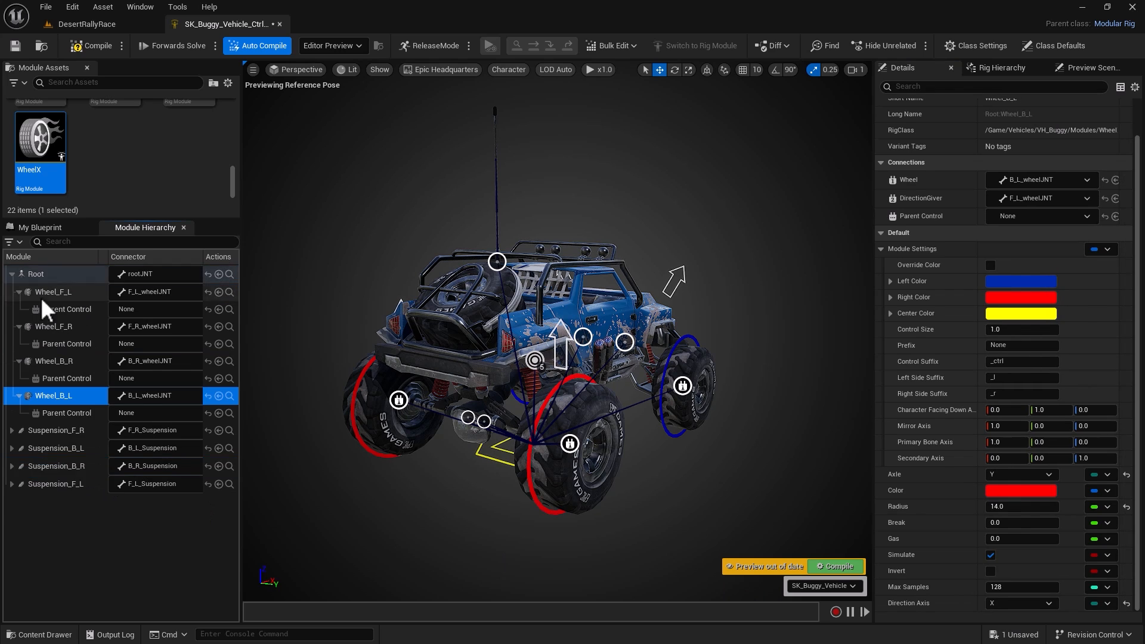
Step: Parent each of the four Suspension modules under its matching Wheel module in the hierarchy
{"action": "left_click_drag", "start_coordinate": [43, 427], "coordinate": [54, 326]}
{"action": "left_click_drag", "start_coordinate": [55, 466], "coordinate": [59, 431]}
{"action": "left_click", "coordinate": [59, 498]}
{"action": "left_click_drag", "start_coordinate": [58, 500], "coordinate": [61, 396]}
{"action": "left_click_drag", "start_coordinate": [62, 531], "coordinate": [62, 295]}
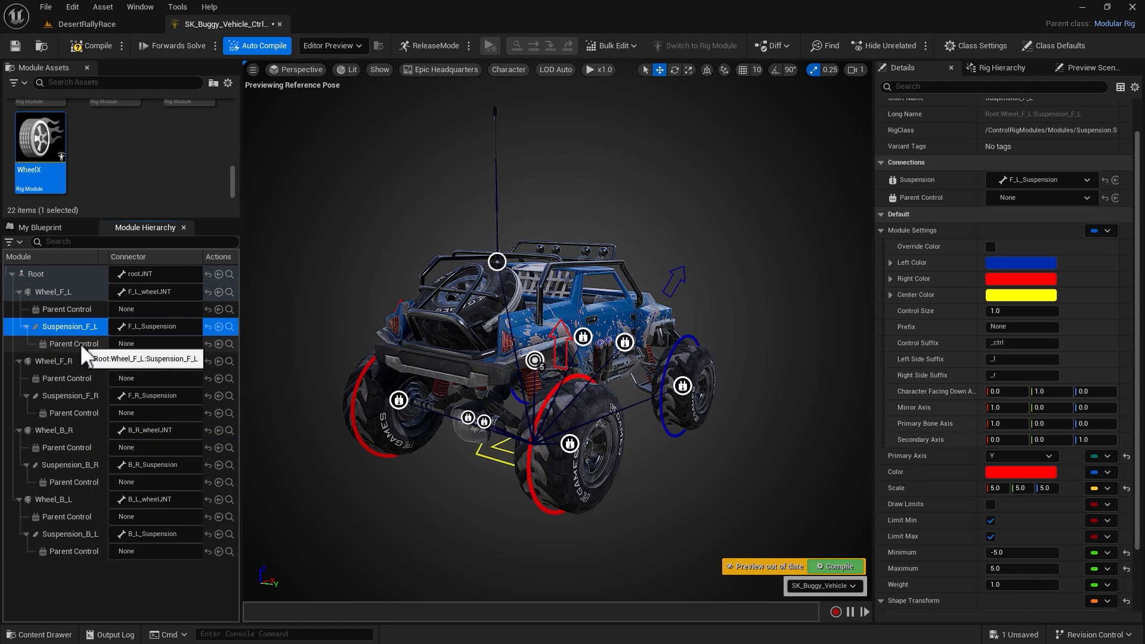
Step: Connect the Parent Controls of both front Wheel modules to global_ctrl and of both front Suspension modules to root_ctrl
{"action": "left_click", "coordinate": [155, 309]}
{"action": "left_click", "coordinate": [152, 339]}
{"action": "left_click", "coordinate": [163, 327]}
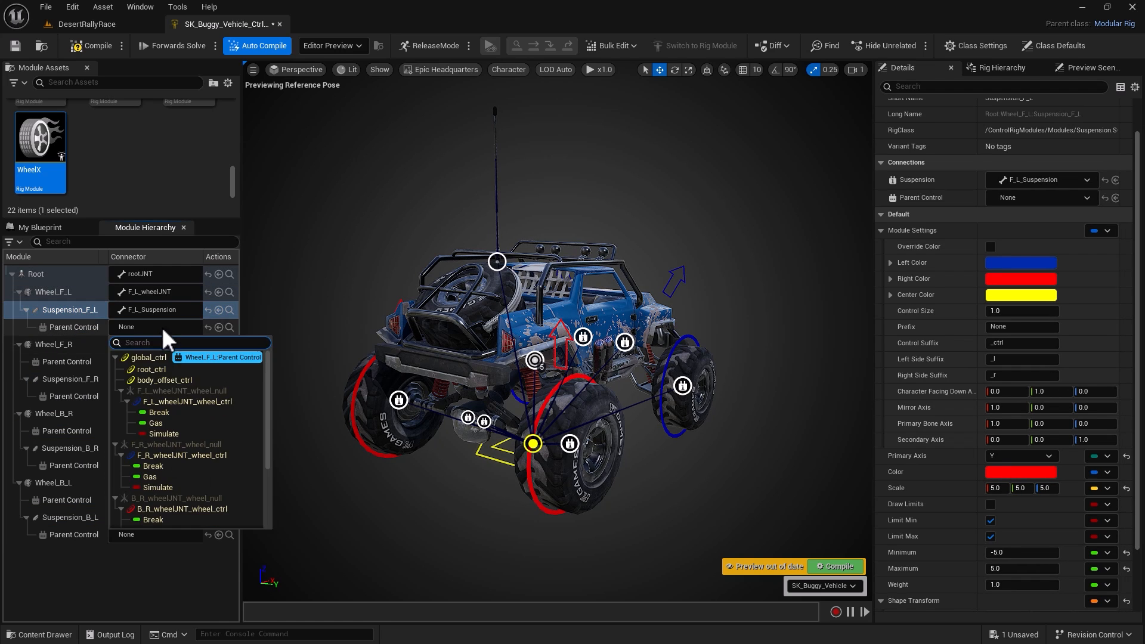
{"action": "left_click", "coordinate": [155, 368]}
{"action": "left_click", "coordinate": [155, 345]}
{"action": "left_click", "coordinate": [155, 376]}
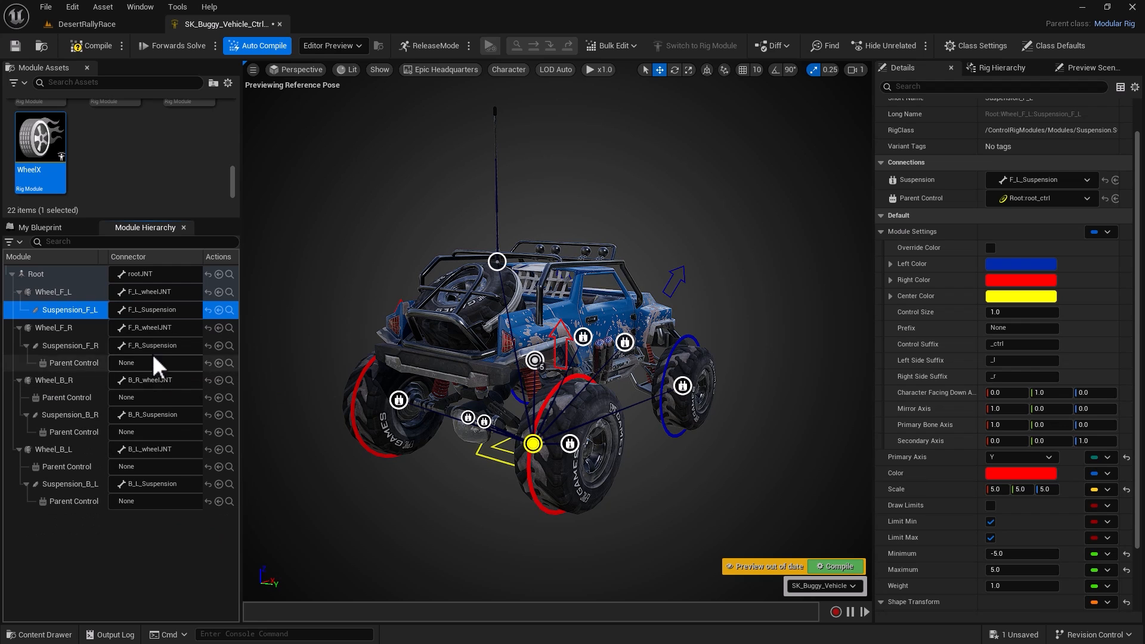
{"action": "left_click", "coordinate": [152, 363]}
{"action": "left_click", "coordinate": [156, 403]}
Step: Connect the Parent Controls of both back Wheel modules to global_ctrl and both back Suspension modules to root_ctrl, and compile the rig
{"action": "left_click", "coordinate": [152, 381]}
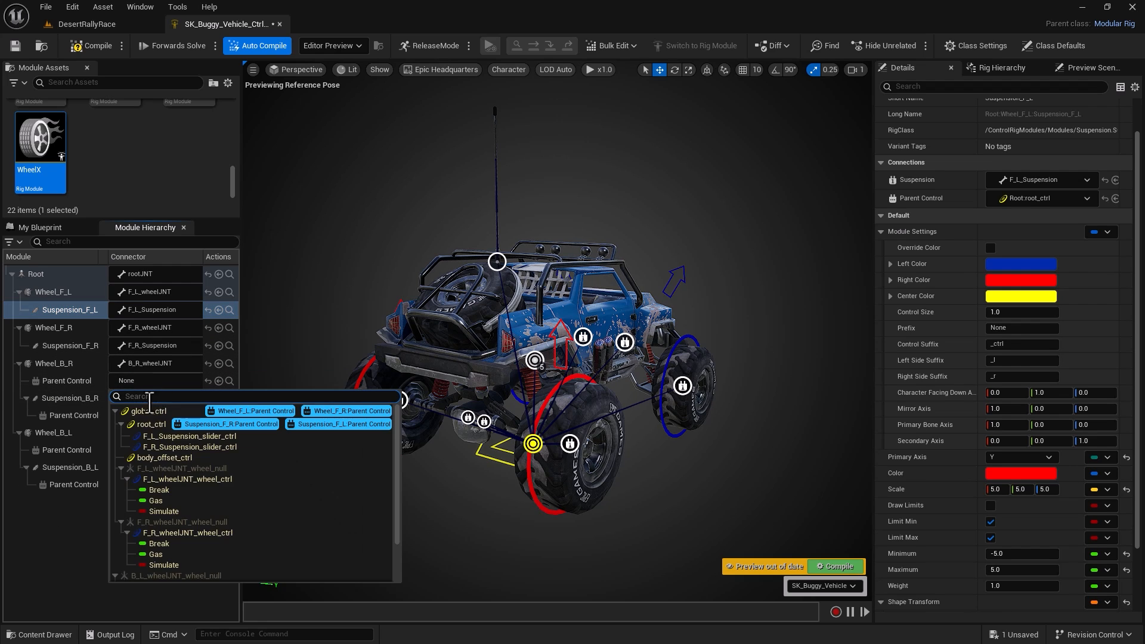
{"action": "left_click", "coordinate": [150, 410]}
{"action": "left_click", "coordinate": [150, 400]}
{"action": "left_click", "coordinate": [150, 443]}
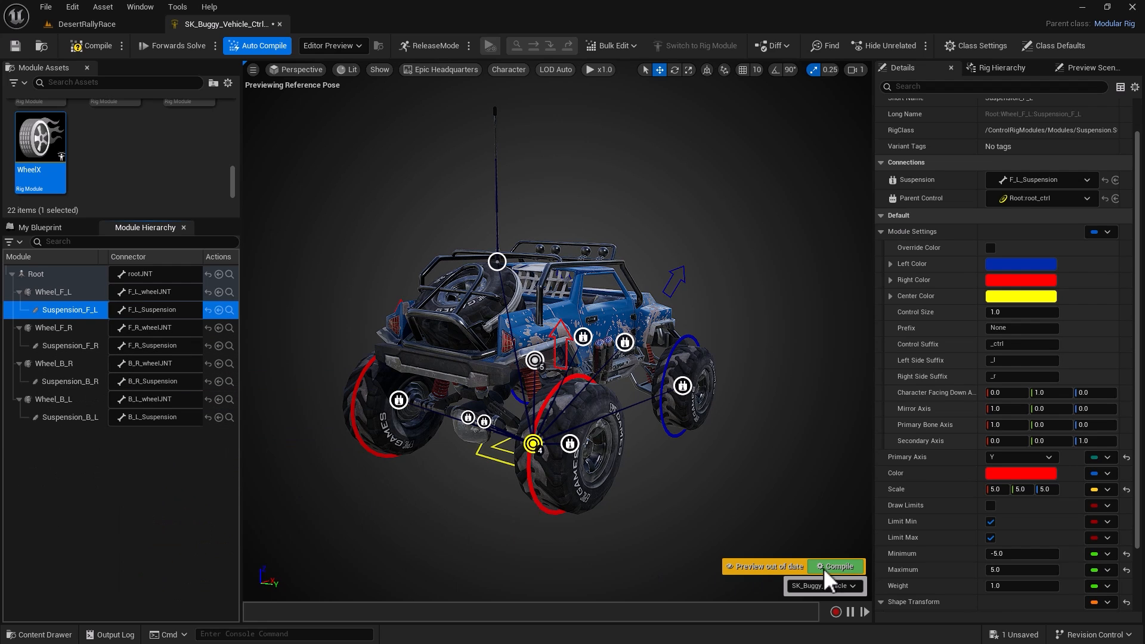
{"action": "left_click", "coordinate": [847, 566]}
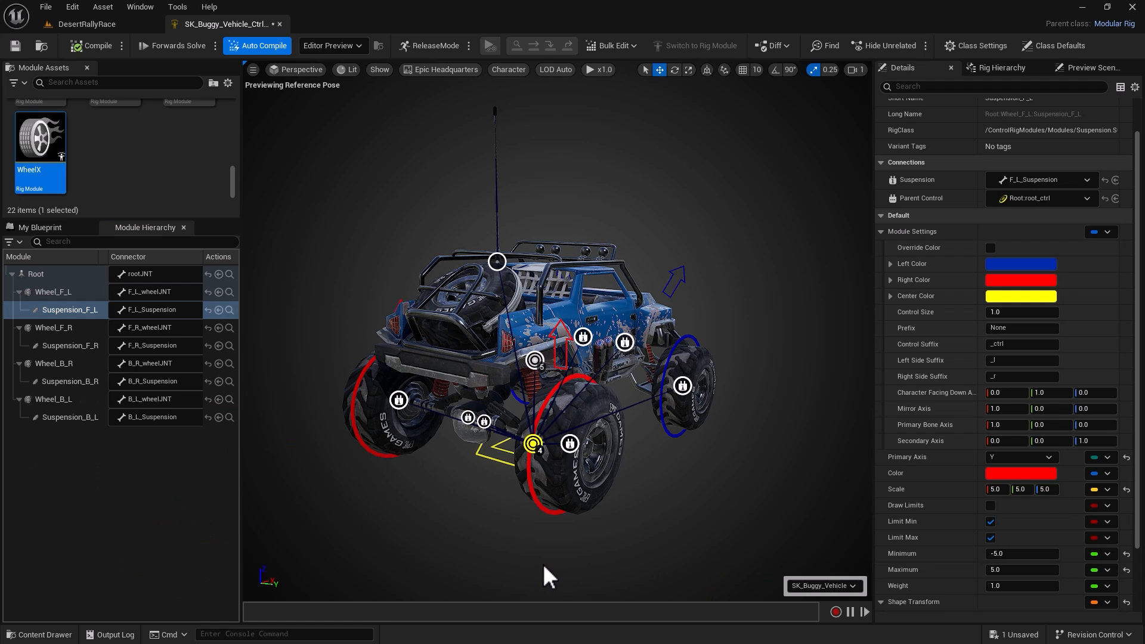
Step: Move the ground control beneath the buggy to test the wheel rotation from both sides, and undo the last move
{"action": "left_click", "coordinate": [60, 292]}
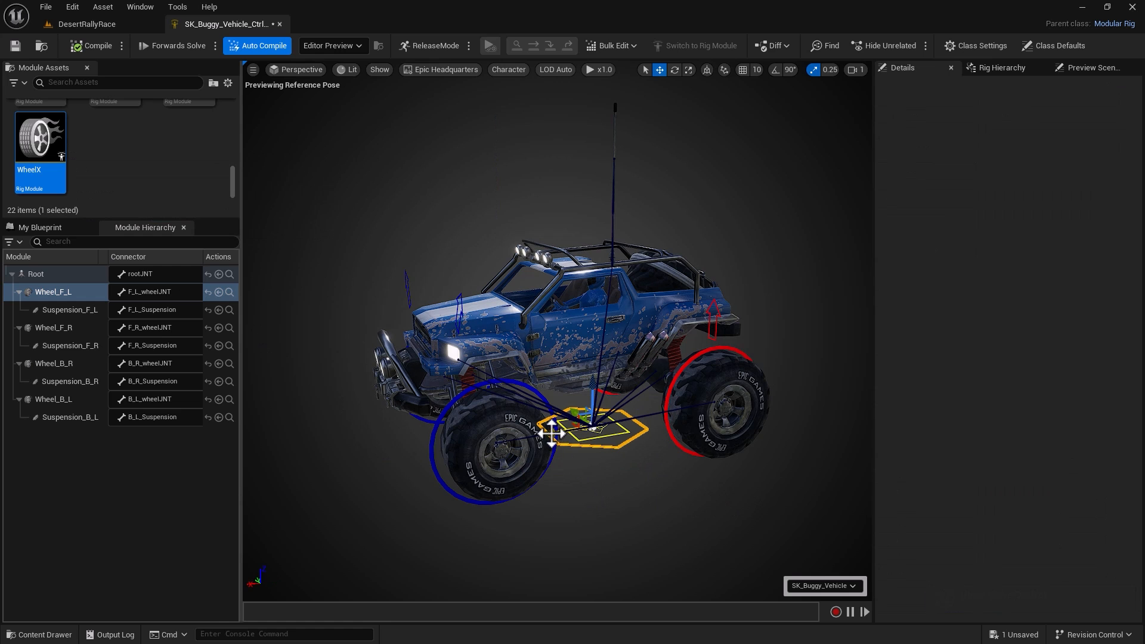
{"action": "left_click_drag", "start_coordinate": [552, 434], "coordinate": [568, 455]}
{"action": "left_click_drag", "start_coordinate": [386, 528], "coordinate": [627, 520], "text": "alt"}
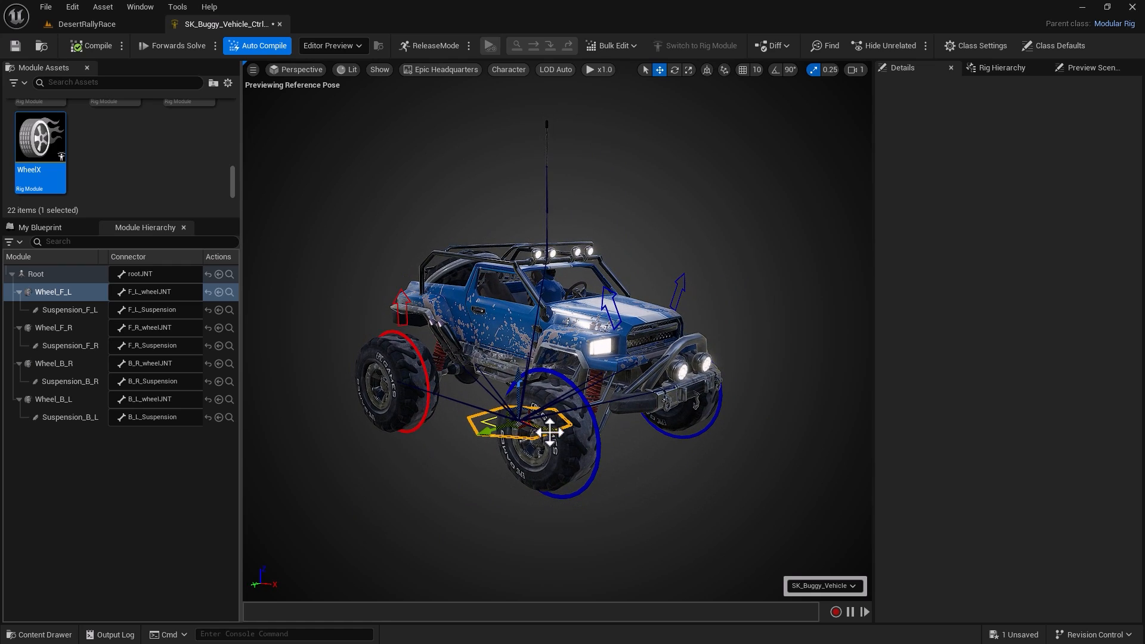
{"action": "left_click_drag", "start_coordinate": [550, 430], "coordinate": [520, 439]}
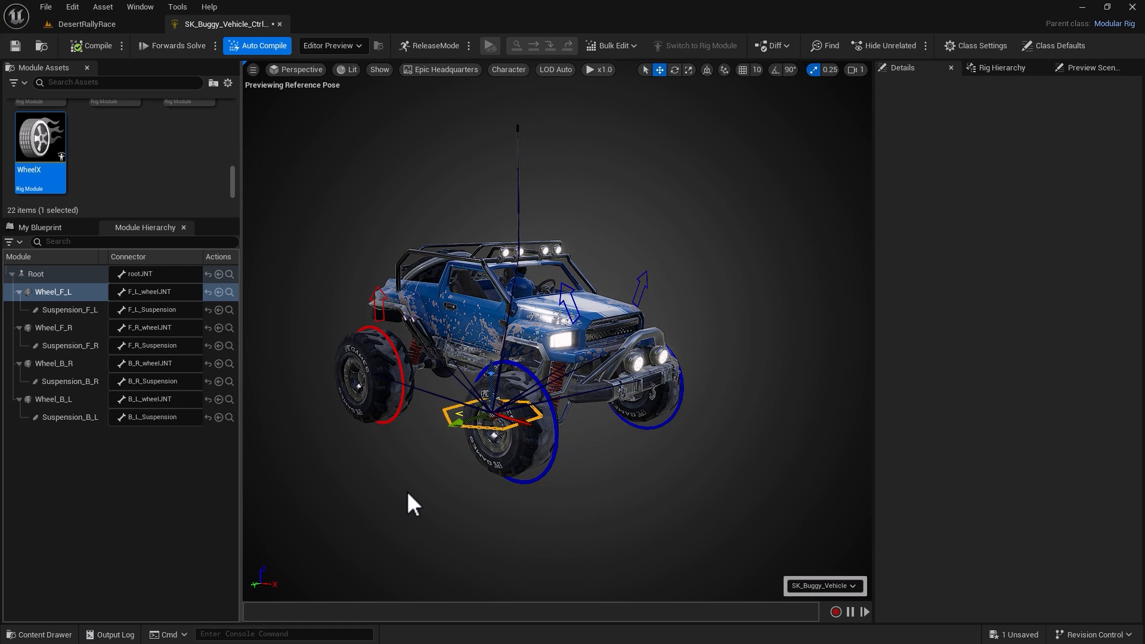
{"action": "key", "text": "ctrl+z"}
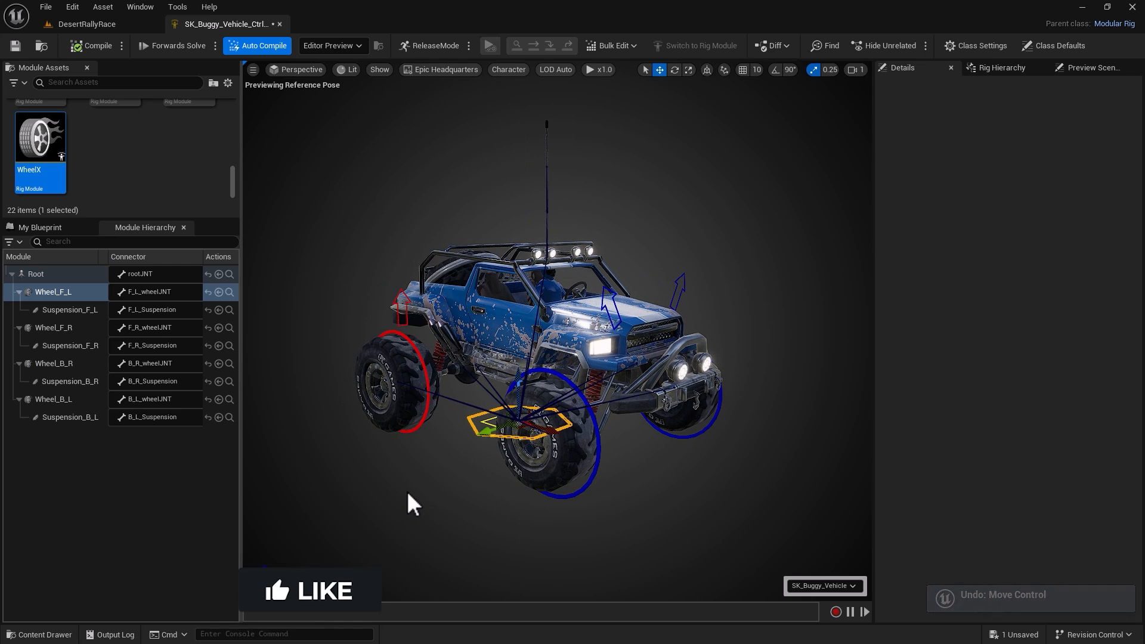